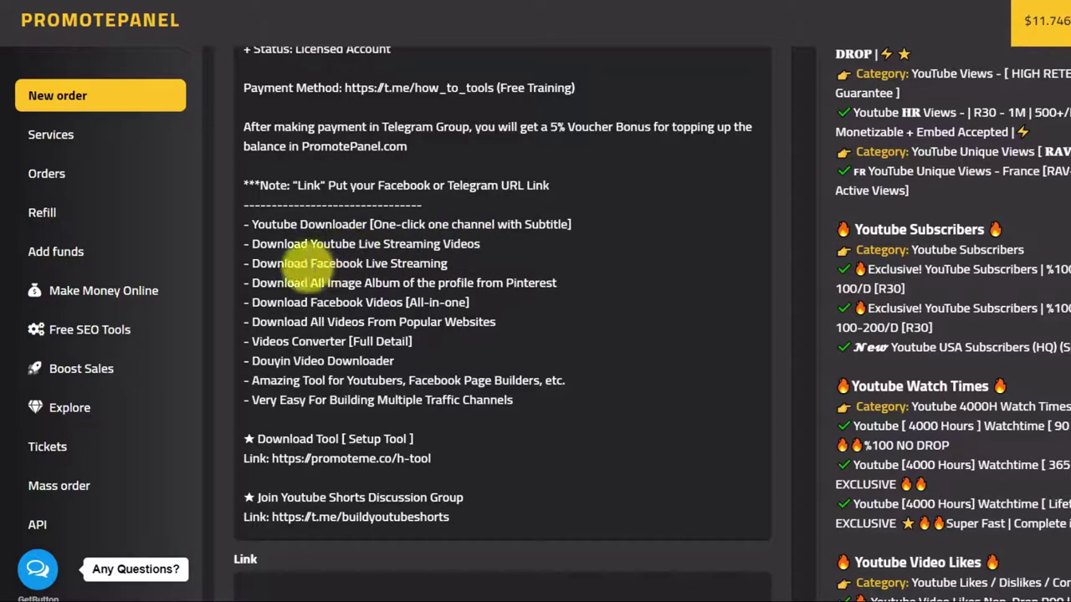
Examine the feature list in the H-Downloader service description, including live streaming, Pinterest album and video download options.
left_click_drag(251, 264, 419, 263)
left_click(427, 264)
scroll(426, 264, "down", 1)
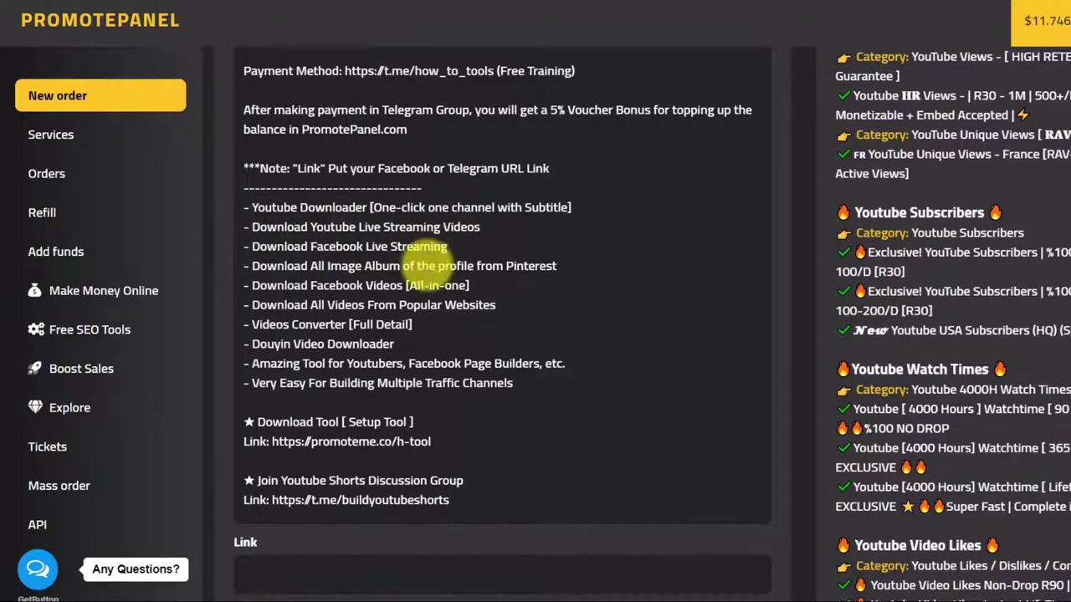
left_click_drag(266, 202, 490, 201)
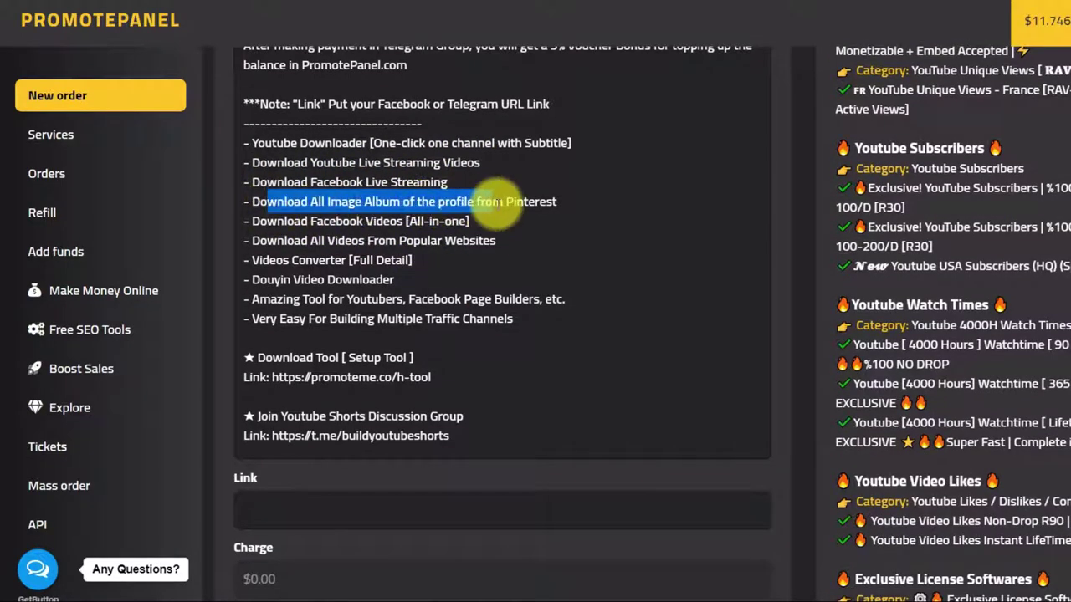
left_click(484, 205)
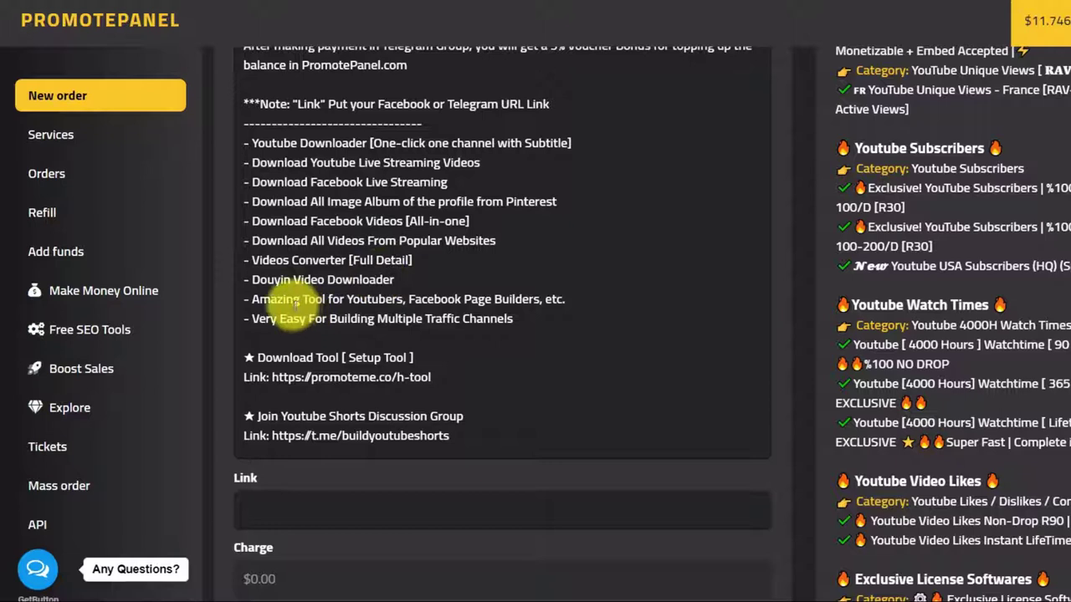
left_click_drag(293, 300, 522, 305)
scroll(521, 306, "down", 1)
scroll(526, 293, "up", 1)
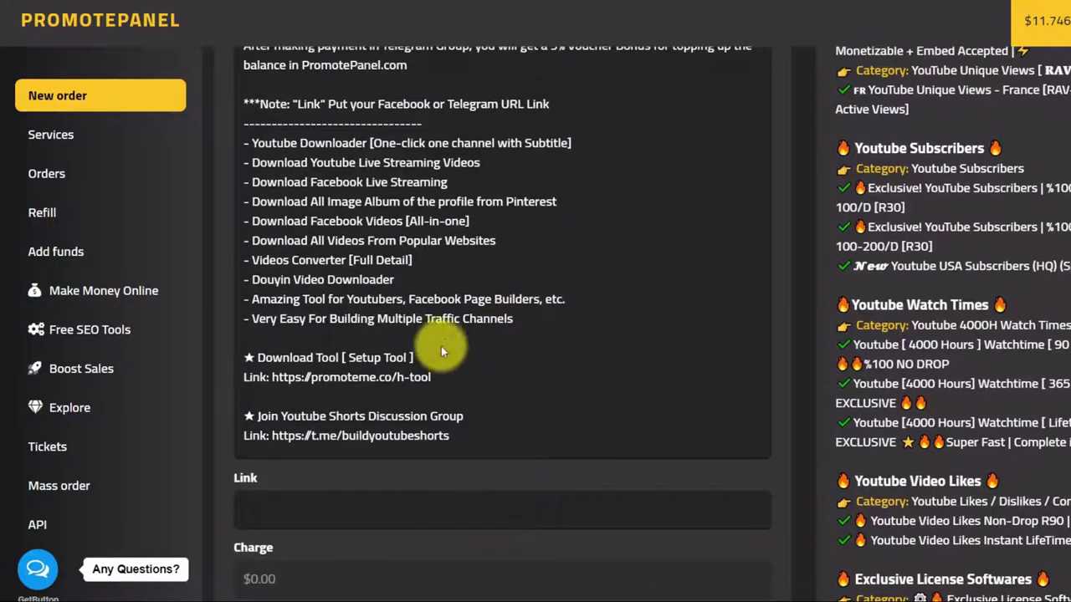
Copy the setup tool link promoteme.co/h-tool from the service description and open it in a new browser tab.
left_click_drag(271, 357, 427, 357)
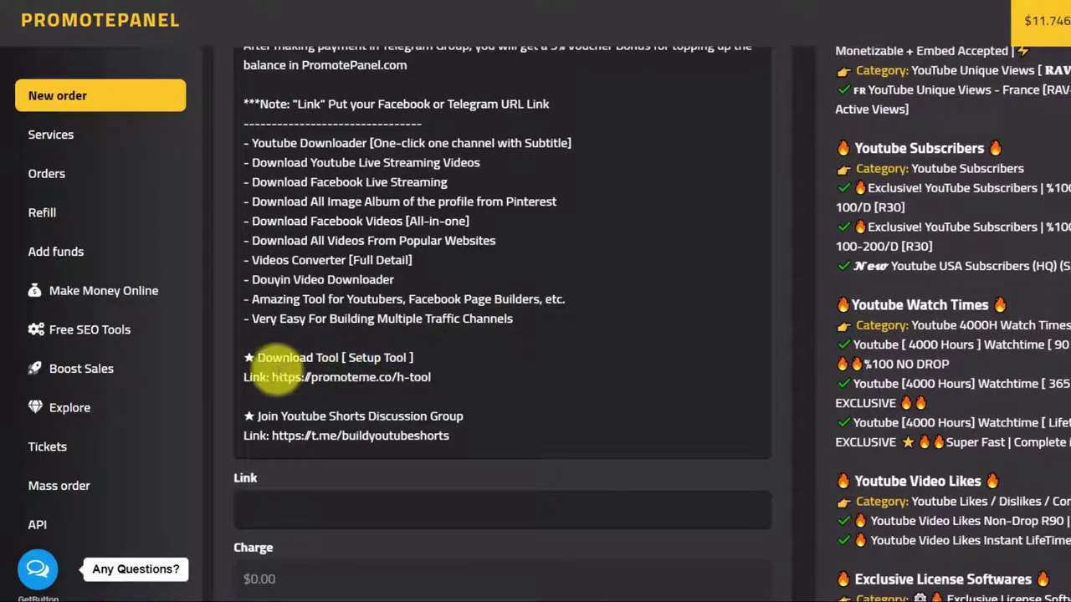
left_click_drag(271, 377, 437, 378)
key("ctrl+c")
right_click(398, 441)
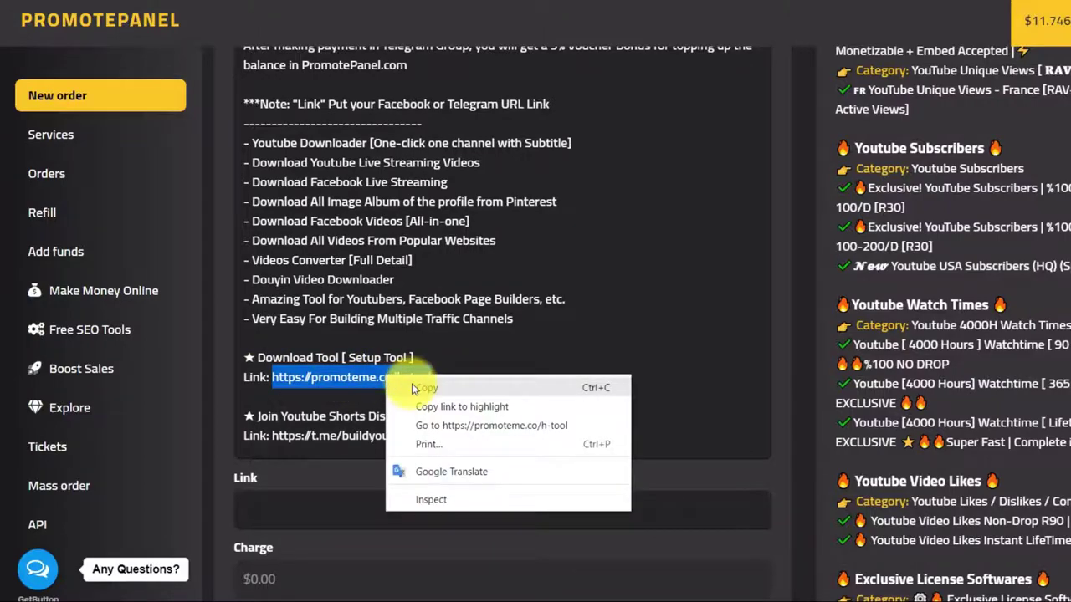
left_click(418, 453)
scroll(426, 389, "up", 2)
key("ctrl+t")
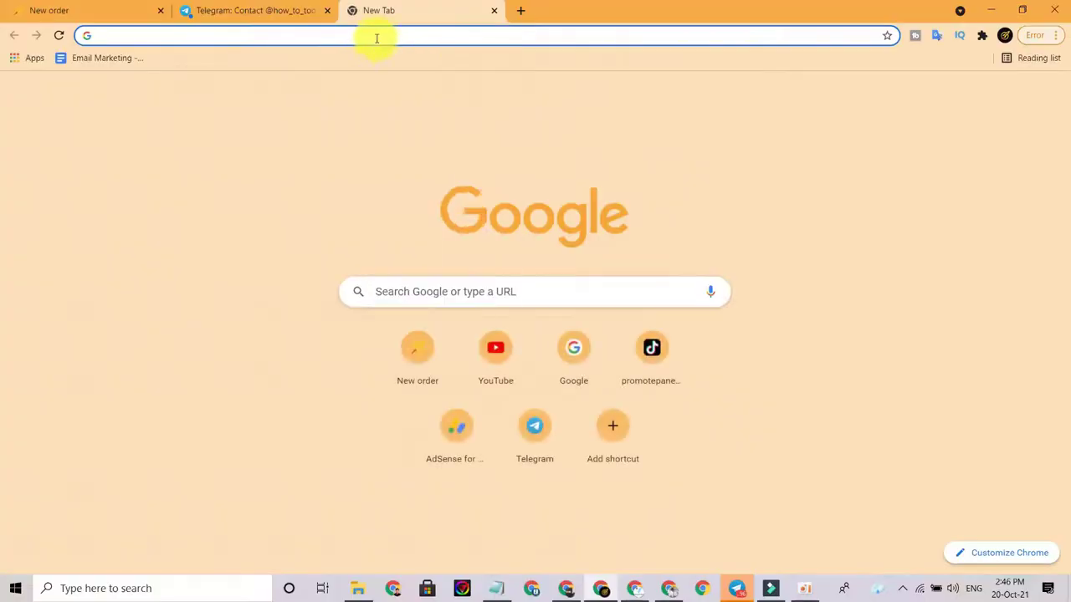
right_click(378, 36)
left_click(414, 131)
key("Return")
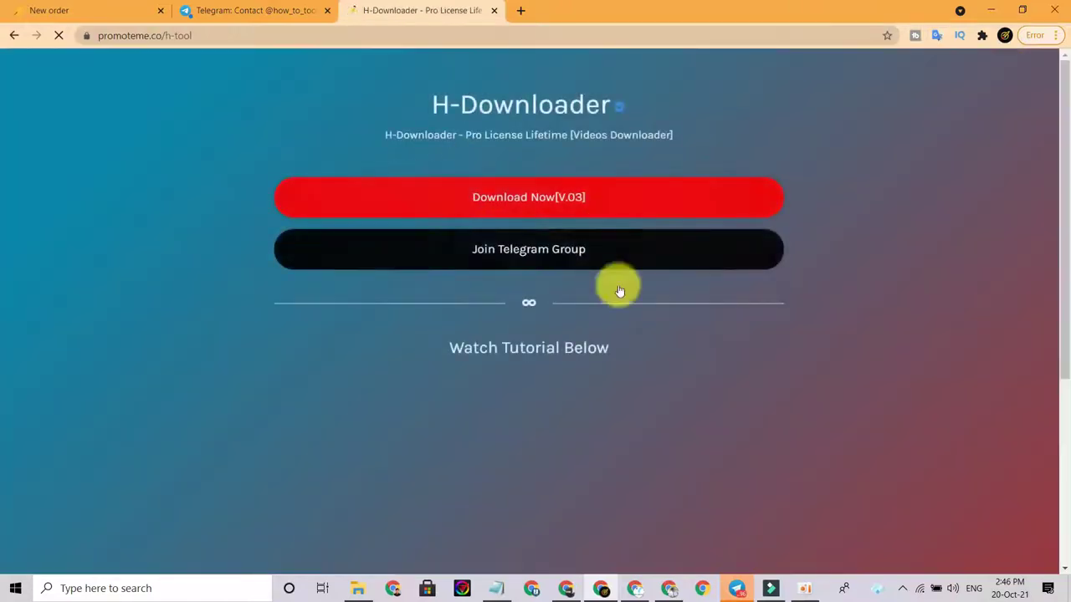
Look over the H-Downloader page and open its V.03 download on MEGA to reach the H-Downloader_Setup archive.
scroll(507, 311, "down", 2)
scroll(459, 292, "up", 1)
scroll(455, 306, "down", 2)
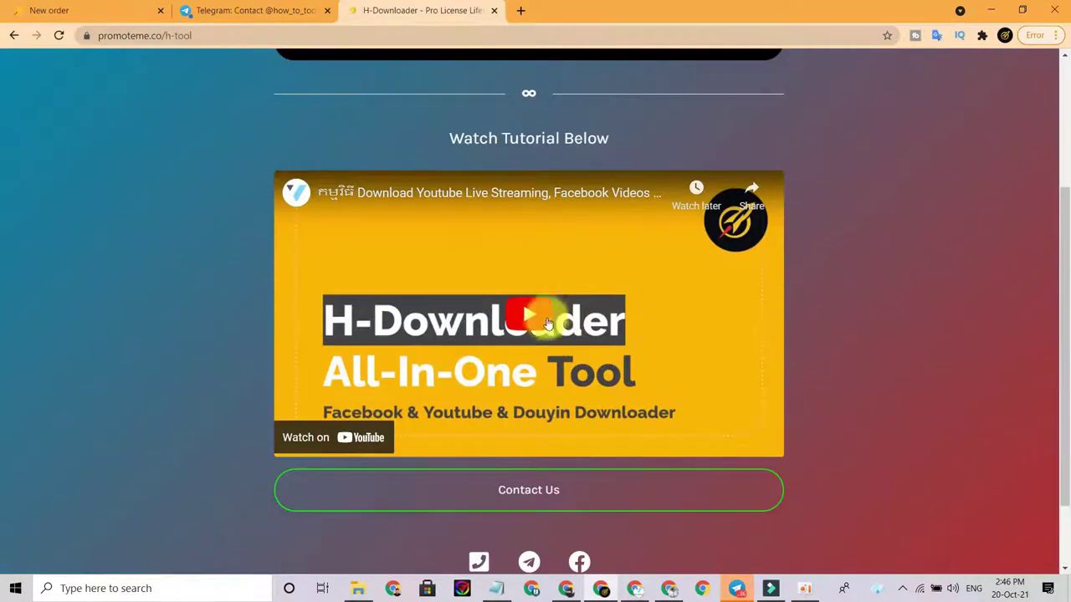
scroll(574, 380, "up", 3)
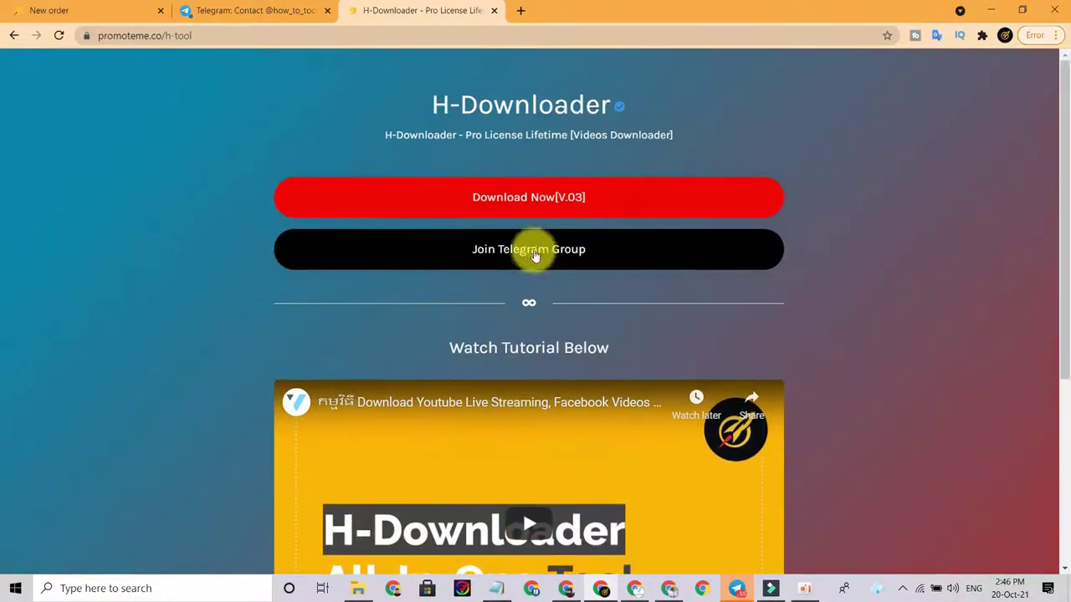
left_click(520, 198)
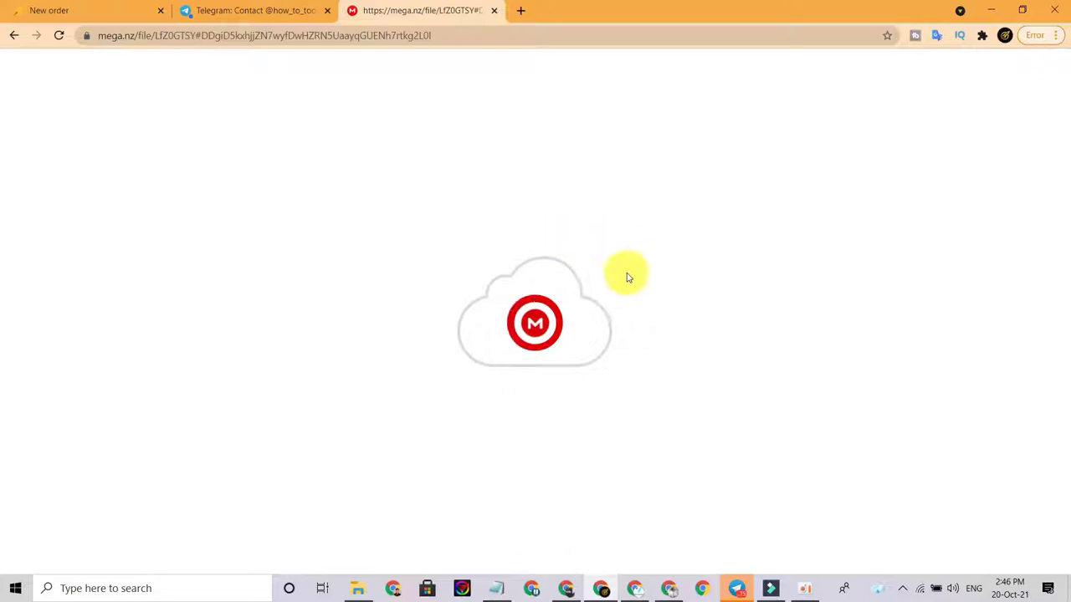
scroll(669, 201, "down", 1)
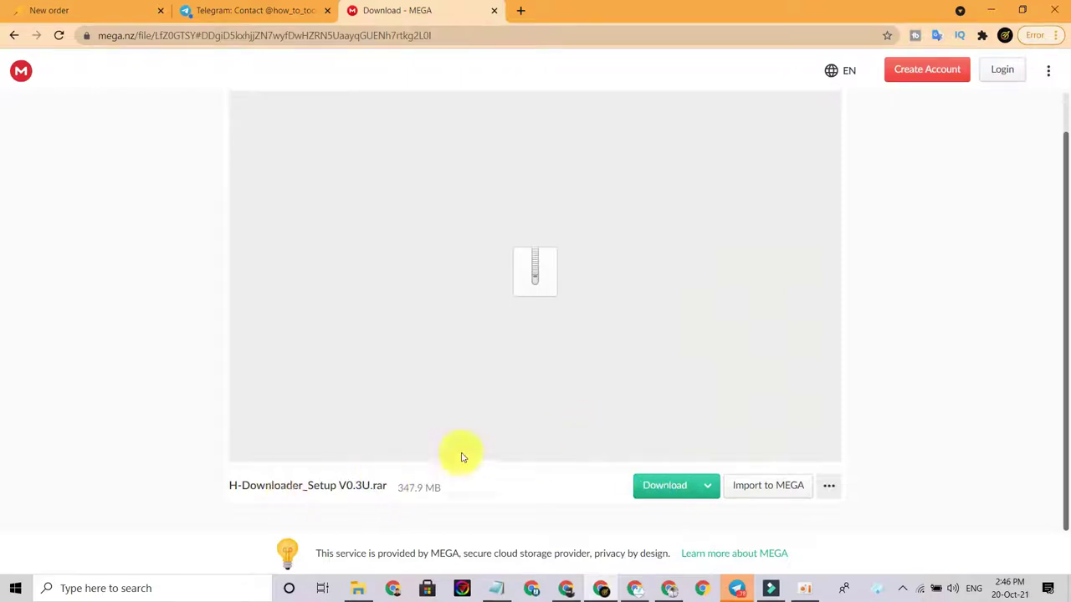
Return to the New order page and review the H-Downloader service description down to the order's Link field.
left_click(66, 8)
left_click(442, 279)
scroll(442, 280, "down", 3)
scroll(342, 258, "up", 2)
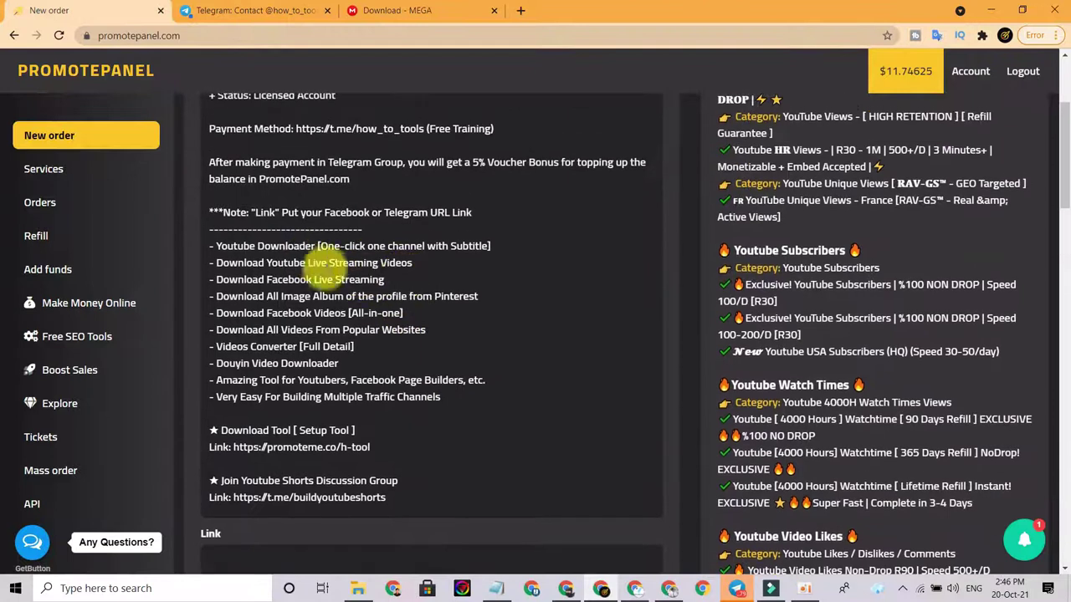
scroll(306, 249, "down", 3)
scroll(312, 387, "up", 3)
scroll(393, 212, "down", 2)
scroll(410, 232, "up", 2)
Switch to Telegram and copy the personal chat link from the username settings of the profile.
left_click(737, 588)
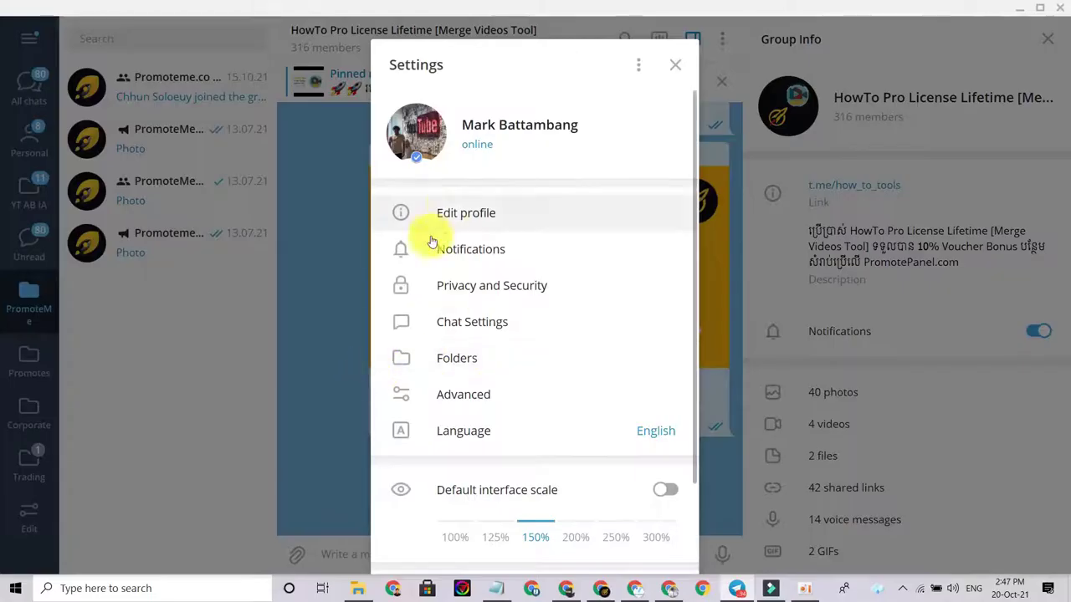
left_click(483, 212)
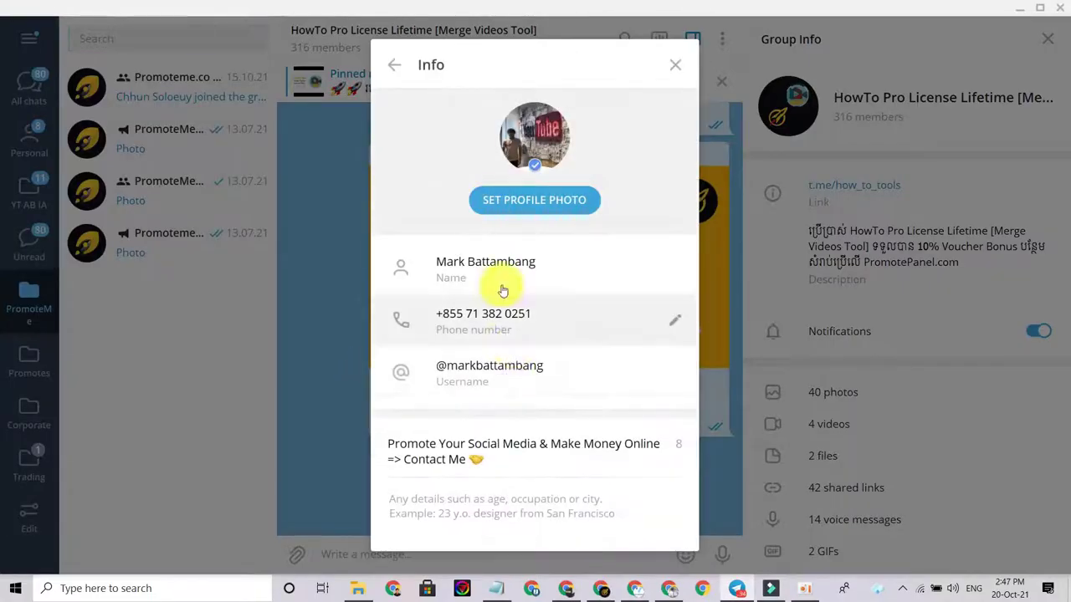
left_click(502, 381)
left_click(490, 410)
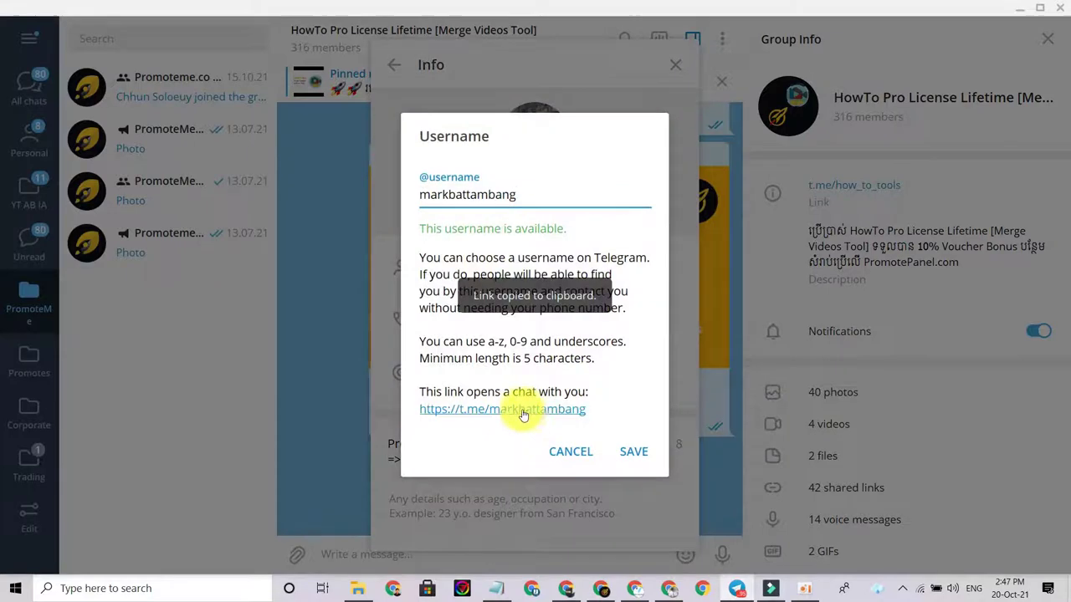
Switch back to Chrome, paste the Telegram profile link into the order's Link field, submit the H-Downloader order and check its confirmation.
left_click(598, 586)
scroll(418, 466, "down", 4)
right_click(363, 264)
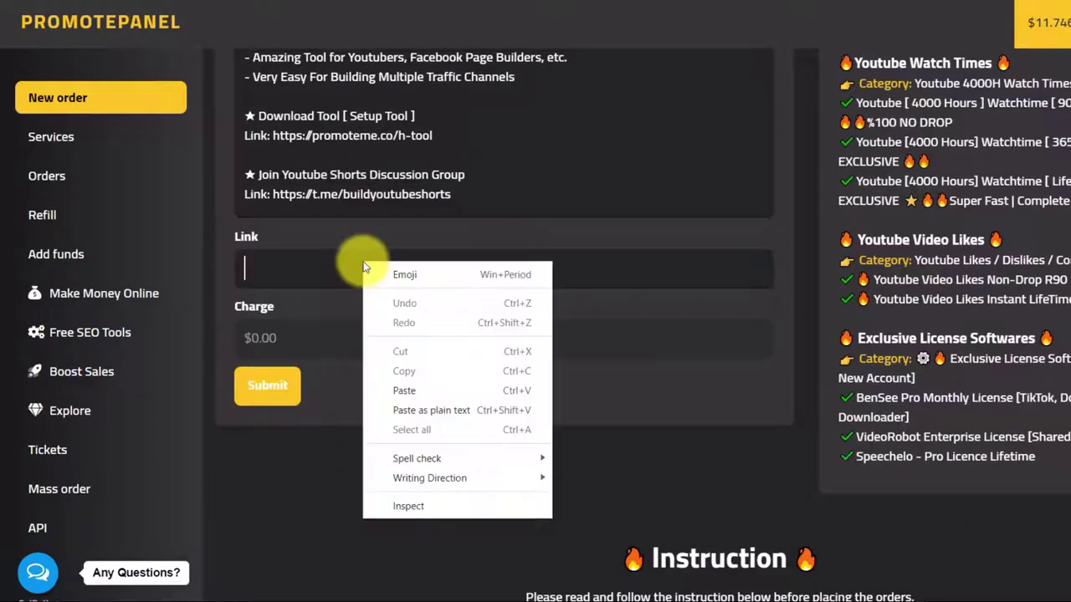
left_click(435, 391)
left_click(259, 387)
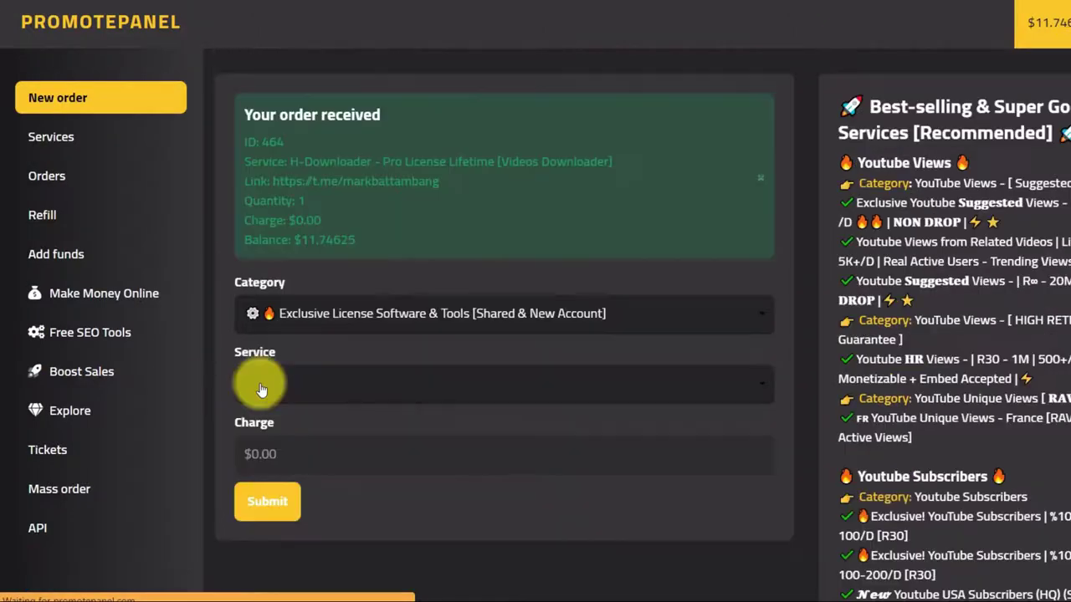
scroll(534, 307, "down", 1)
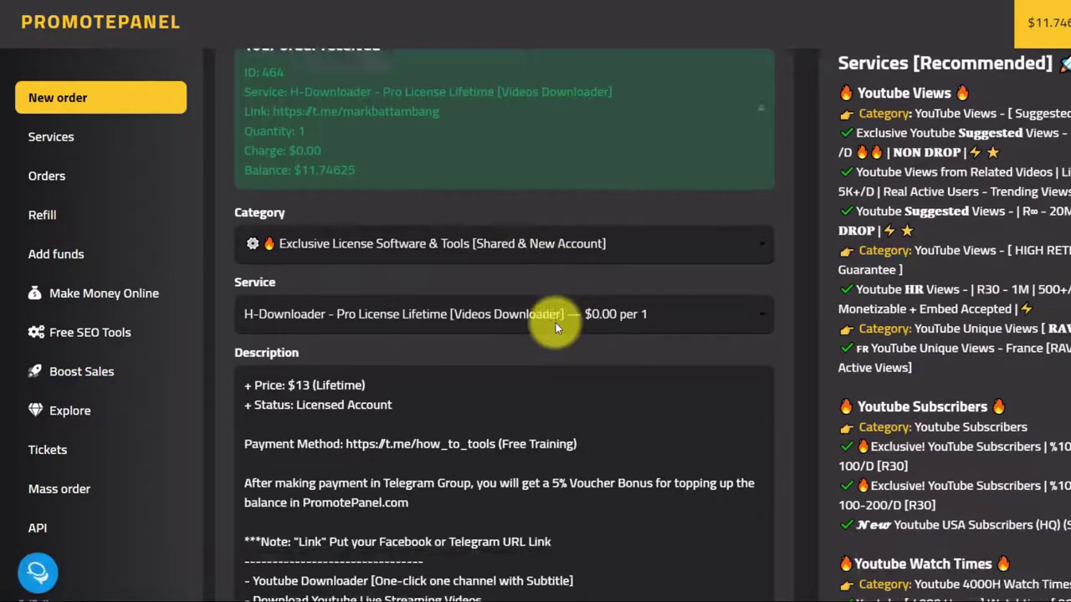
scroll(555, 323, "up", 1)
left_click_drag(325, 162, 490, 181)
left_click(490, 181)
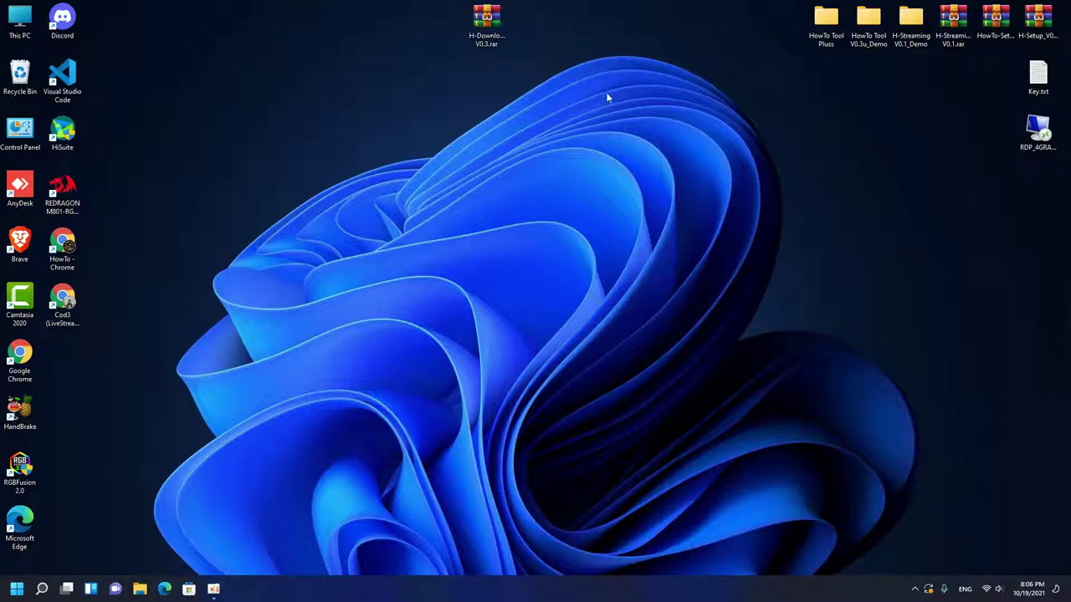
Reposition the H-Downloader_Setup V0.3.rar icon on the desktop, open the archive in WinRAR, and resize and move its window aside.
left_click_drag(486, 23, 613, 23)
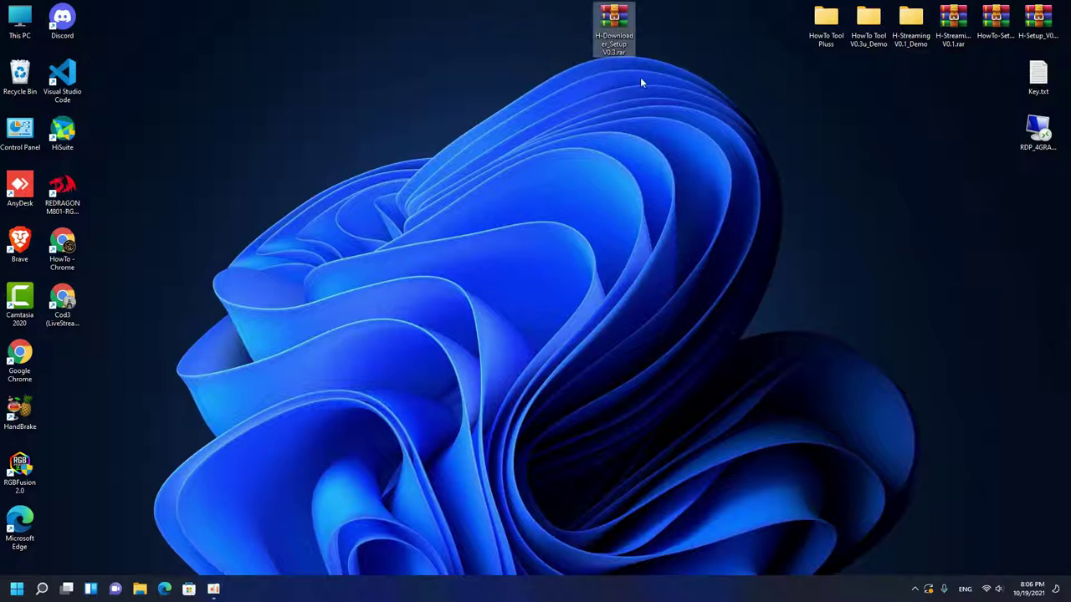
left_click(695, 88)
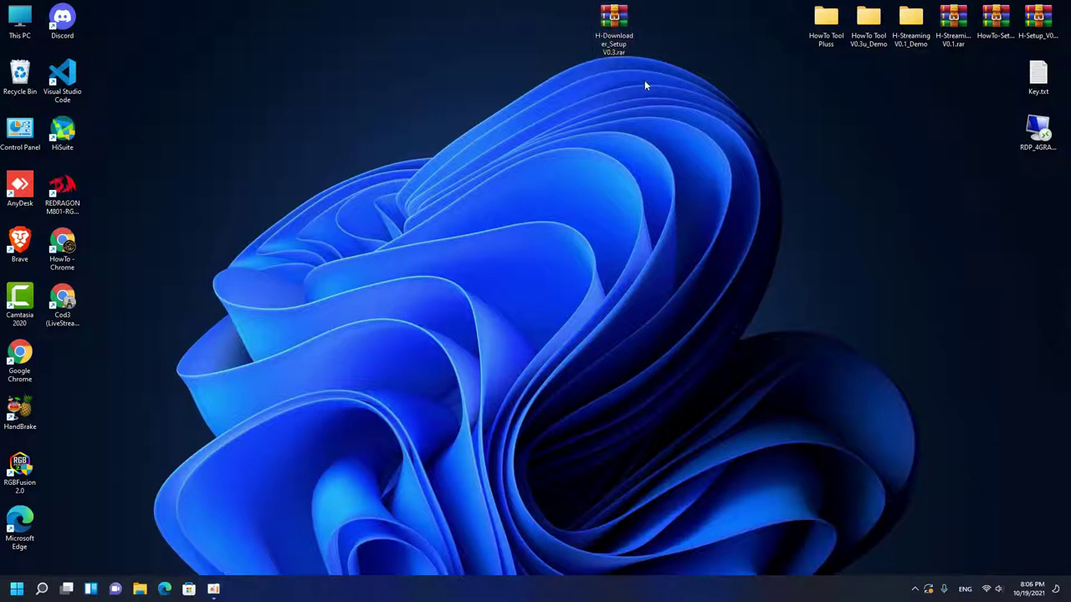
double_click(616, 46)
left_click_drag(513, 102, 638, 69)
left_click_drag(957, 93, 672, 93)
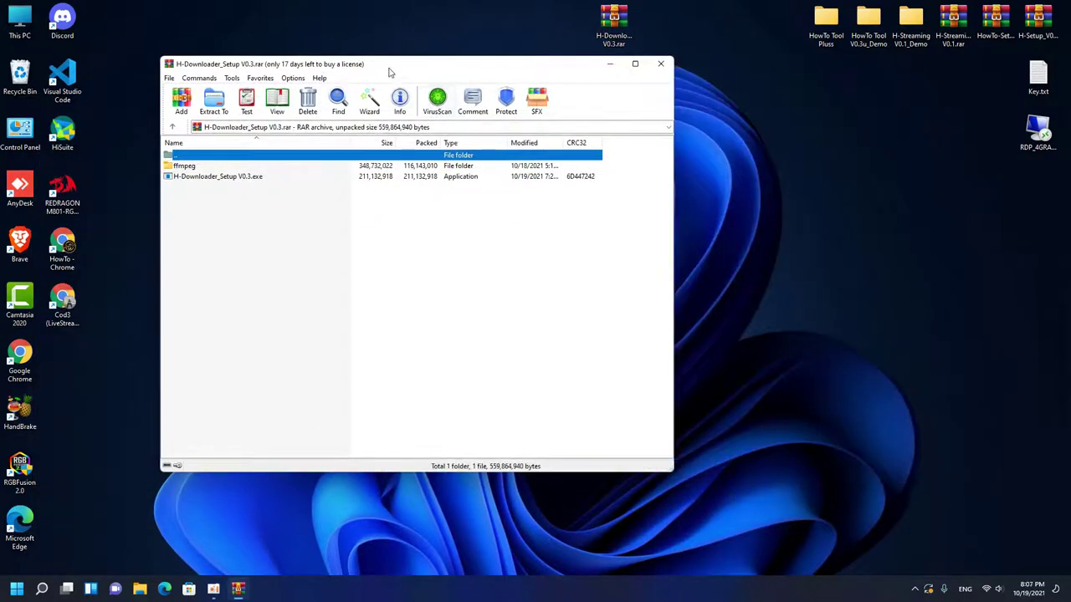
left_click_drag(410, 71, 756, 58)
left_click_drag(634, 52, 679, 45)
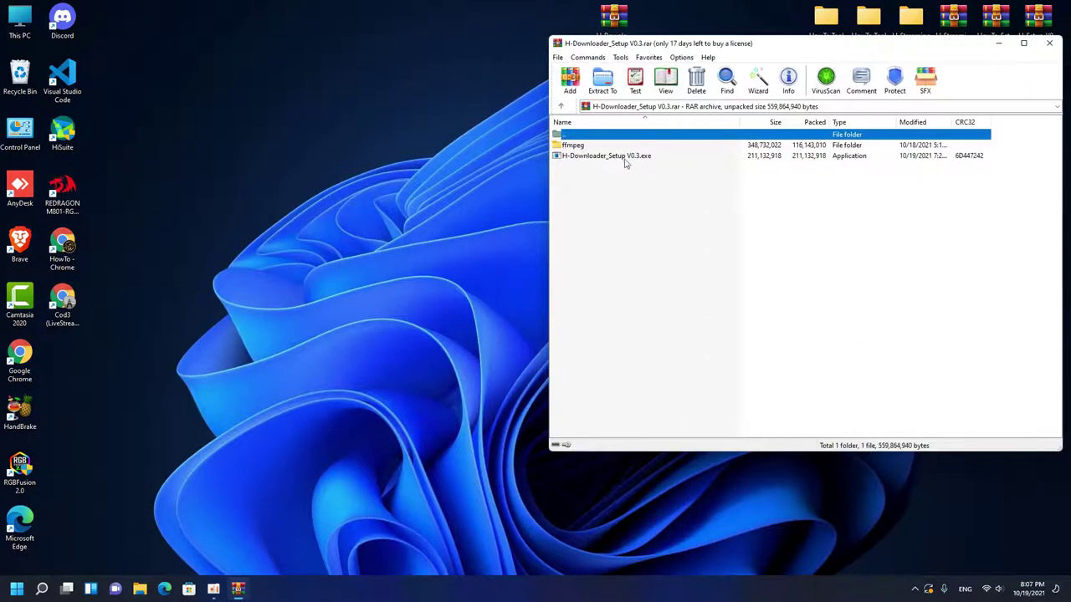
Run H-Downloader_Setup V0.3.exe from the archive to install it, and move the H-Downloader V0.3.exe icon near the archive on the desktop.
left_click(585, 163)
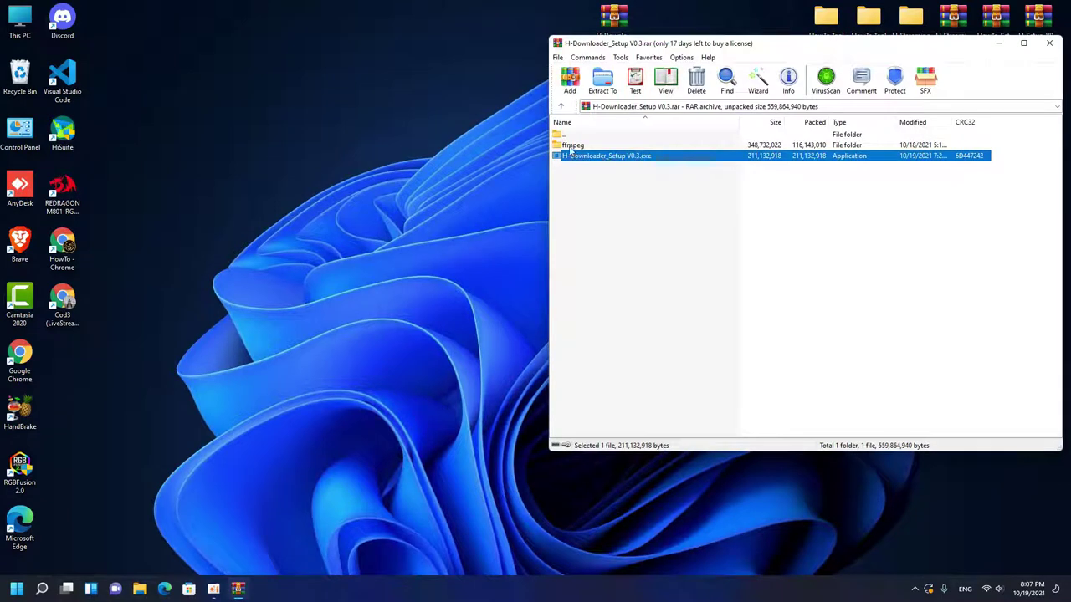
left_click(575, 145)
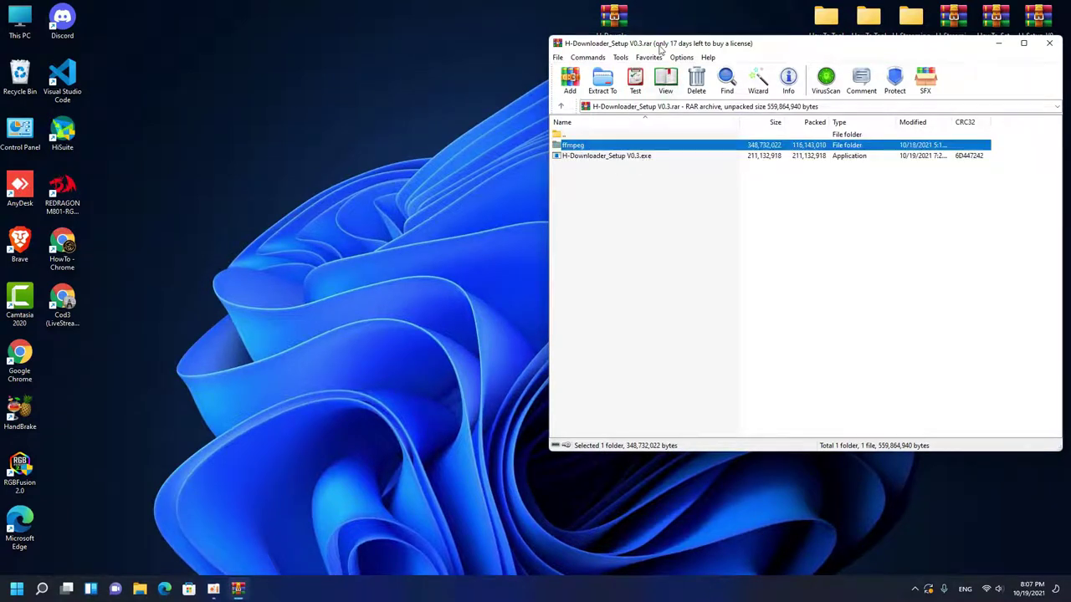
left_click_drag(663, 43, 694, 40)
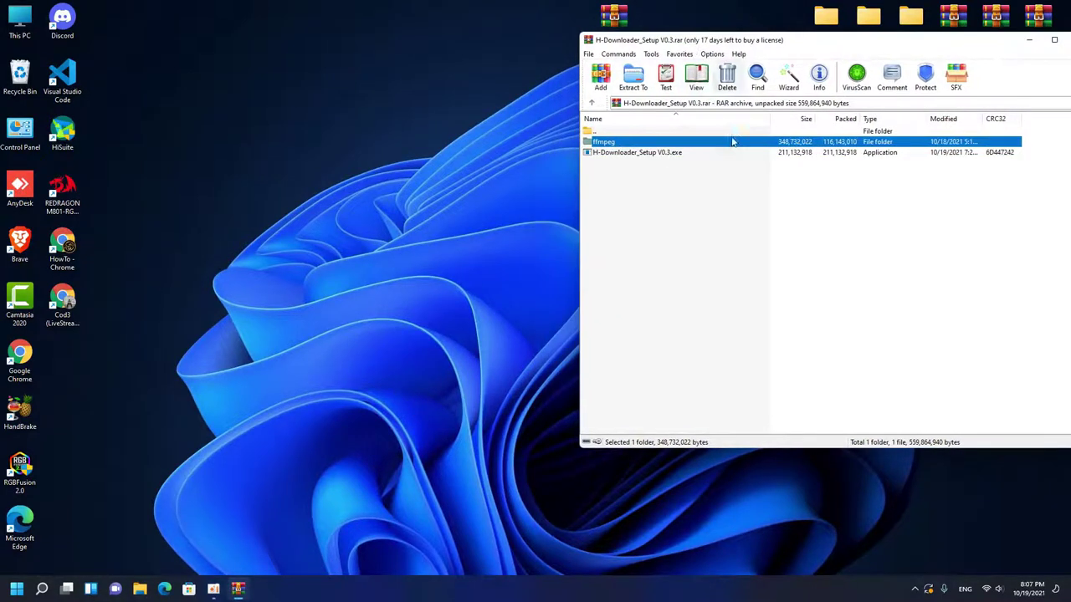
left_click(627, 156)
double_click(639, 154)
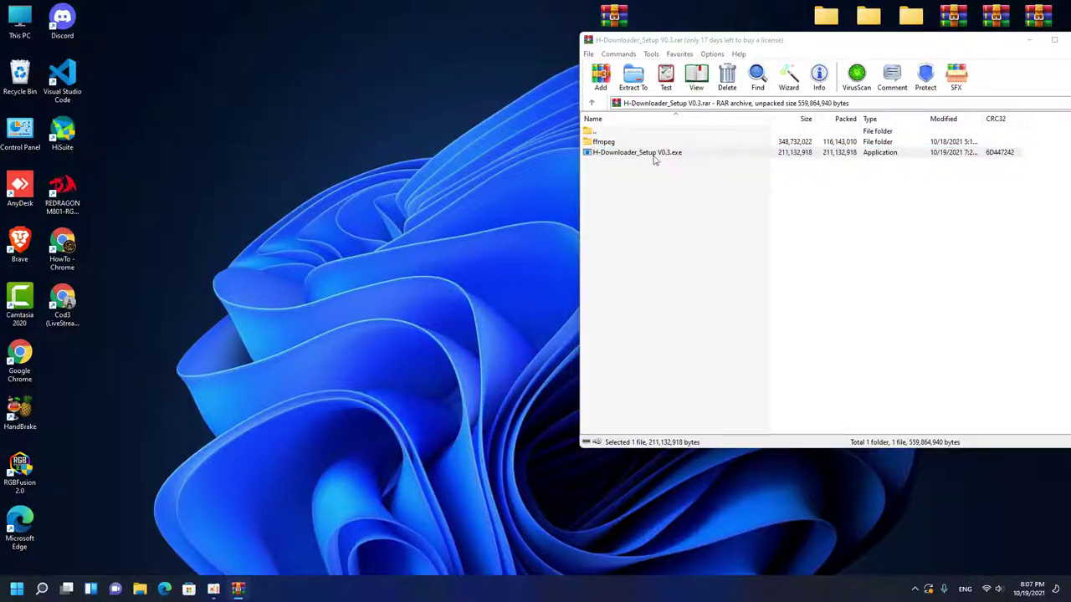
left_click_drag(62, 359, 439, 76)
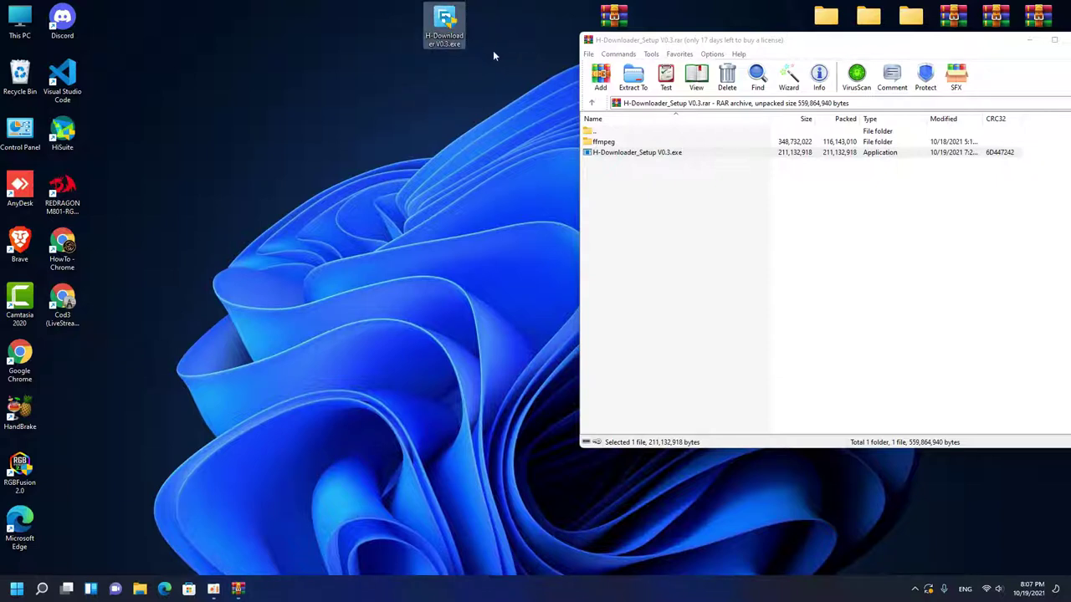
Extract the ffmpeg folder from the archive to the root of Local Disk (C:) and open the extracted folder.
left_click(603, 143)
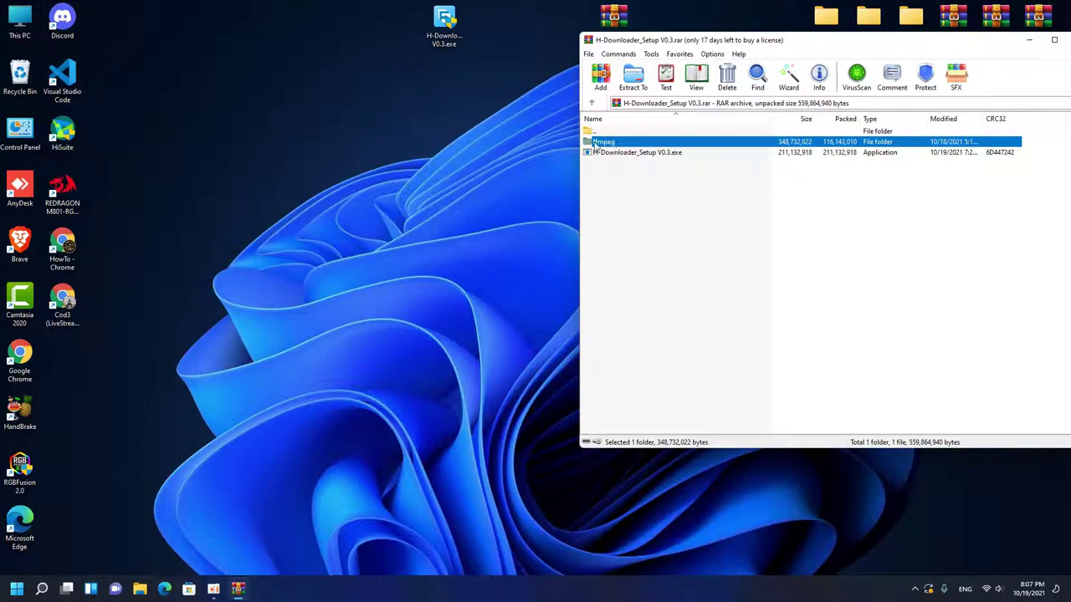
double_click(19, 21)
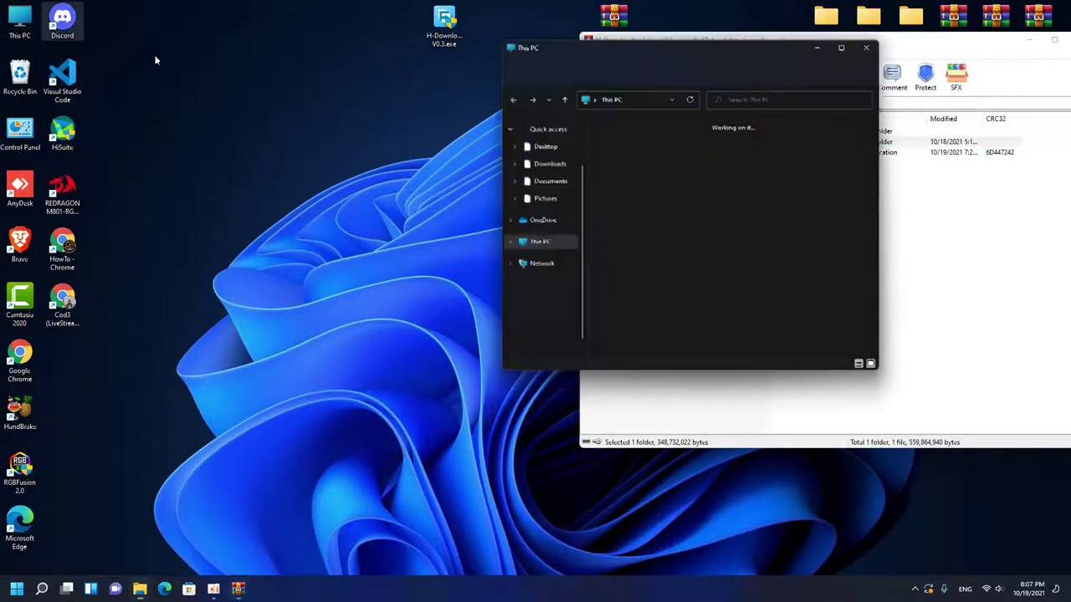
double_click(660, 255)
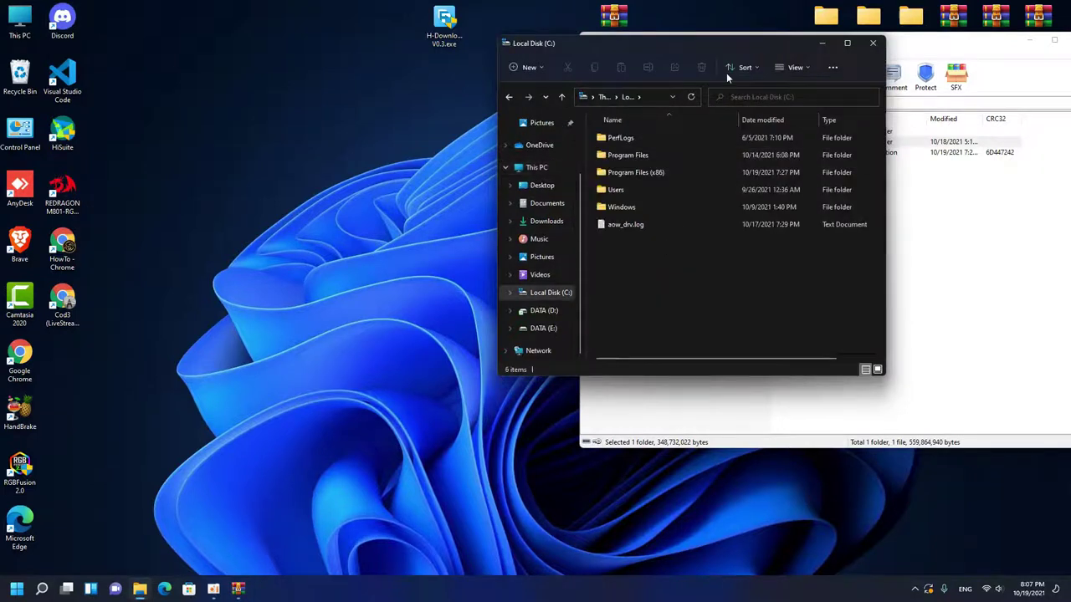
left_click_drag(726, 44, 643, 48)
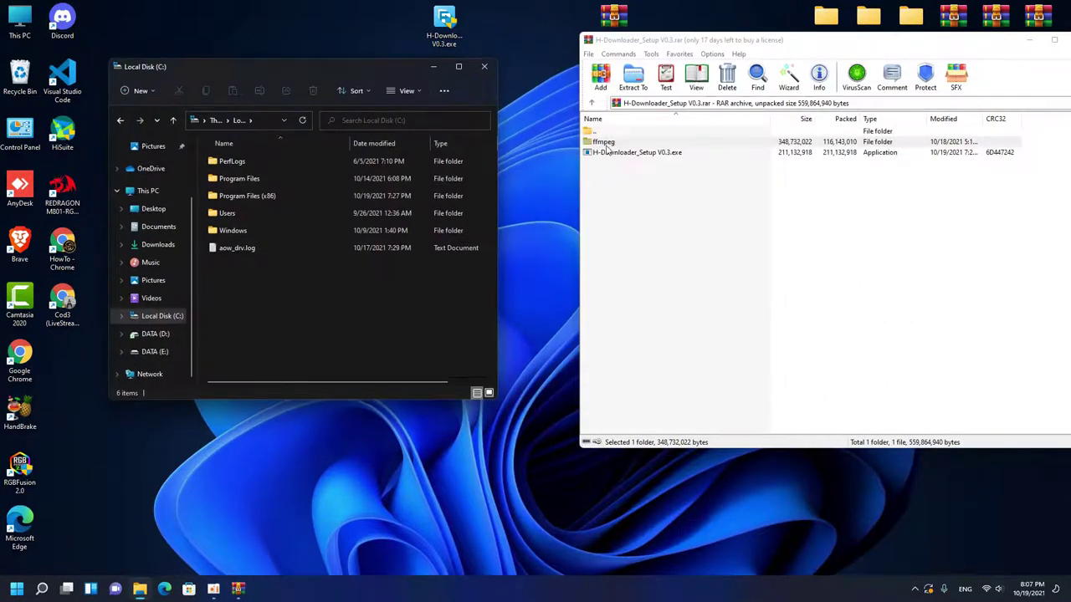
left_click_drag(608, 149, 365, 299)
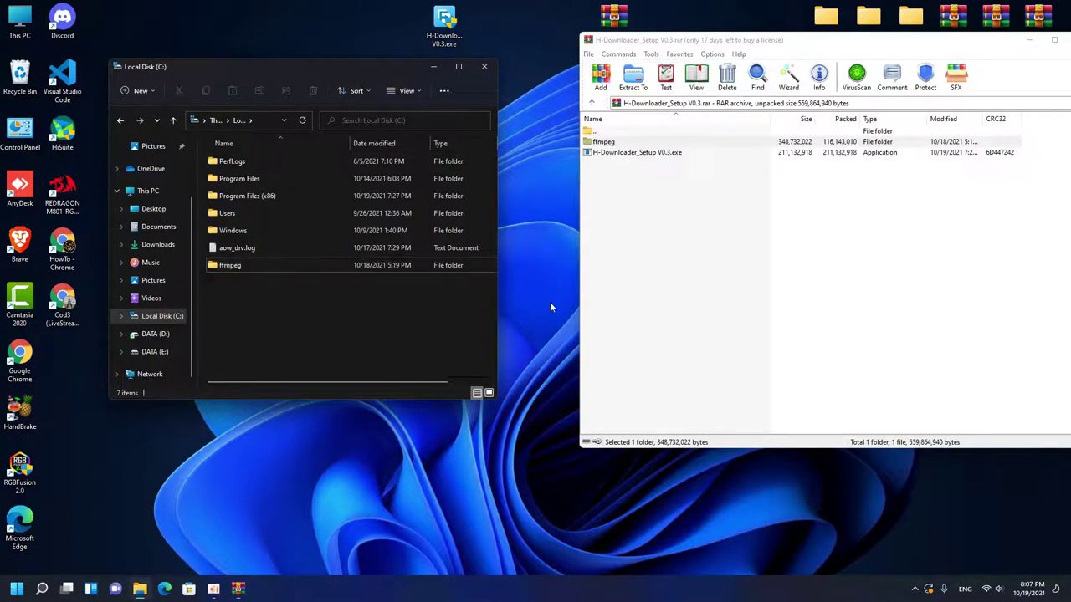
double_click(248, 266)
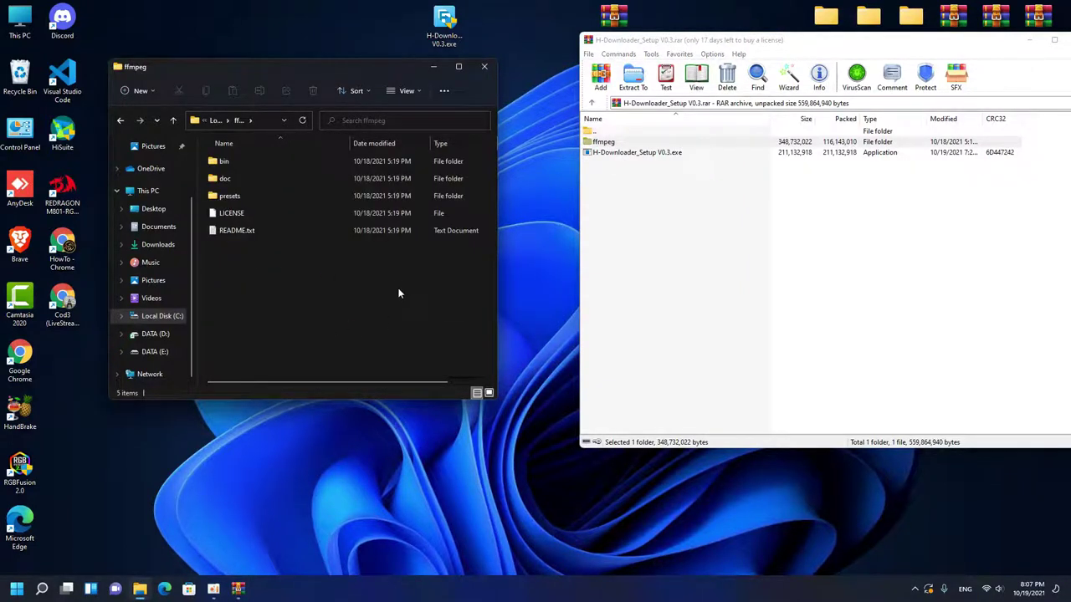
Open the bin folder inside ffmpeg, widen the window, copy the folder path C:\ffmpeg\bin and move the window up.
left_click(238, 164)
double_click(238, 162)
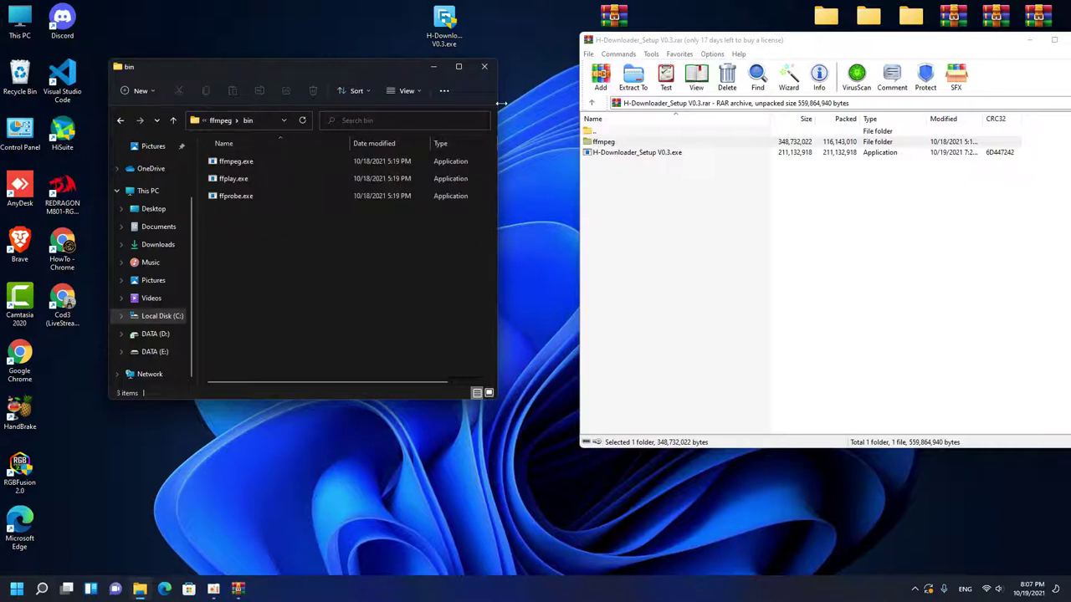
left_click_drag(499, 102, 761, 104)
left_click(368, 120)
left_click(283, 122)
left_click_drag(283, 122, 183, 124)
right_click(219, 119)
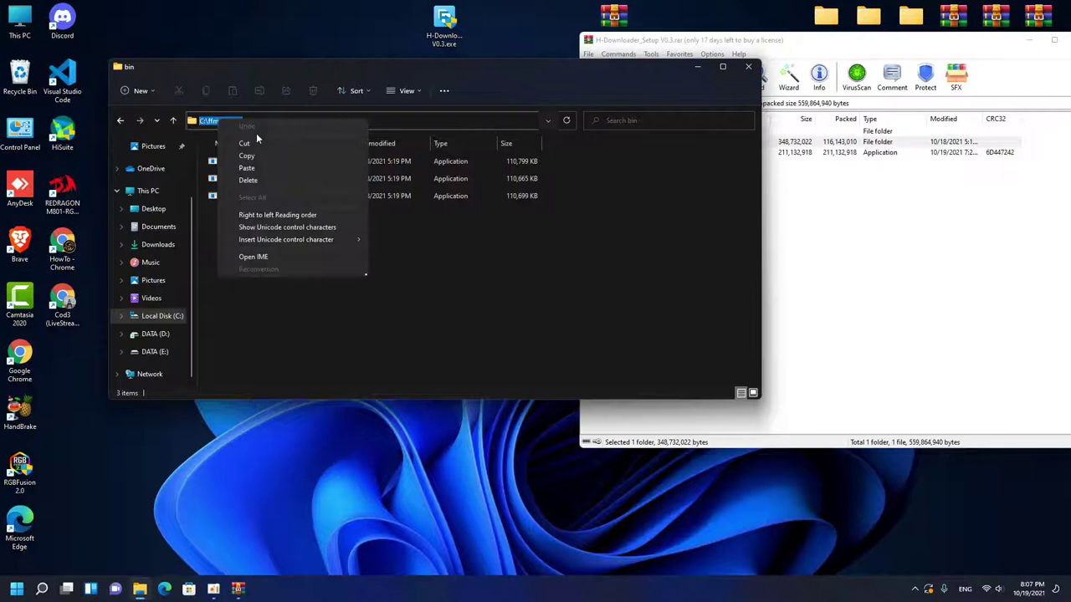
left_click(253, 155)
left_click_drag(423, 76, 422, 55)
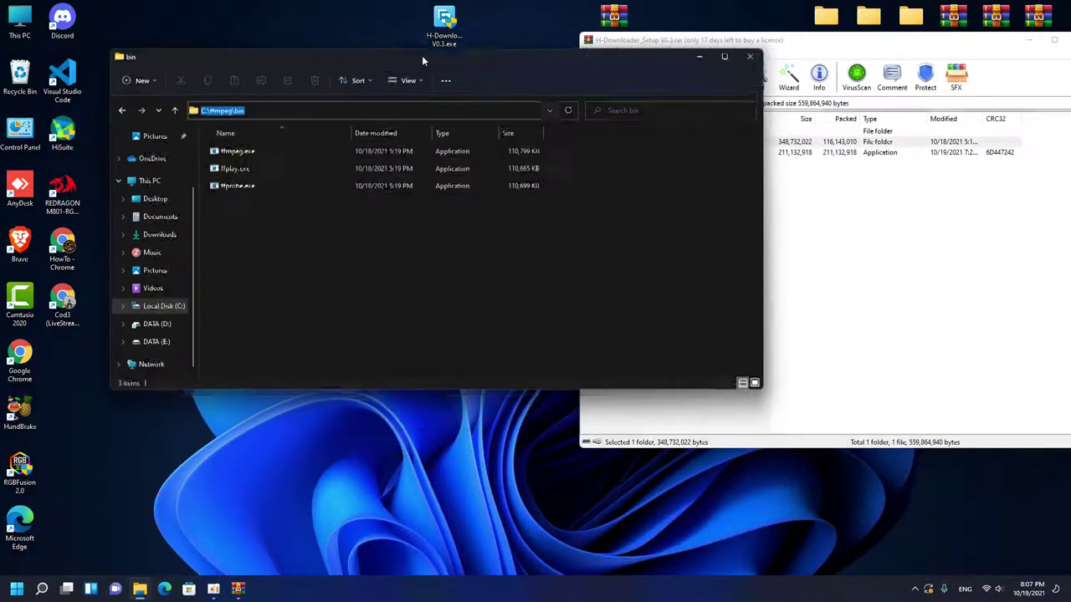
Open the Environment Variables dialog through This PC's properties and advanced system settings, and move it to a clear spot.
right_click(20, 19)
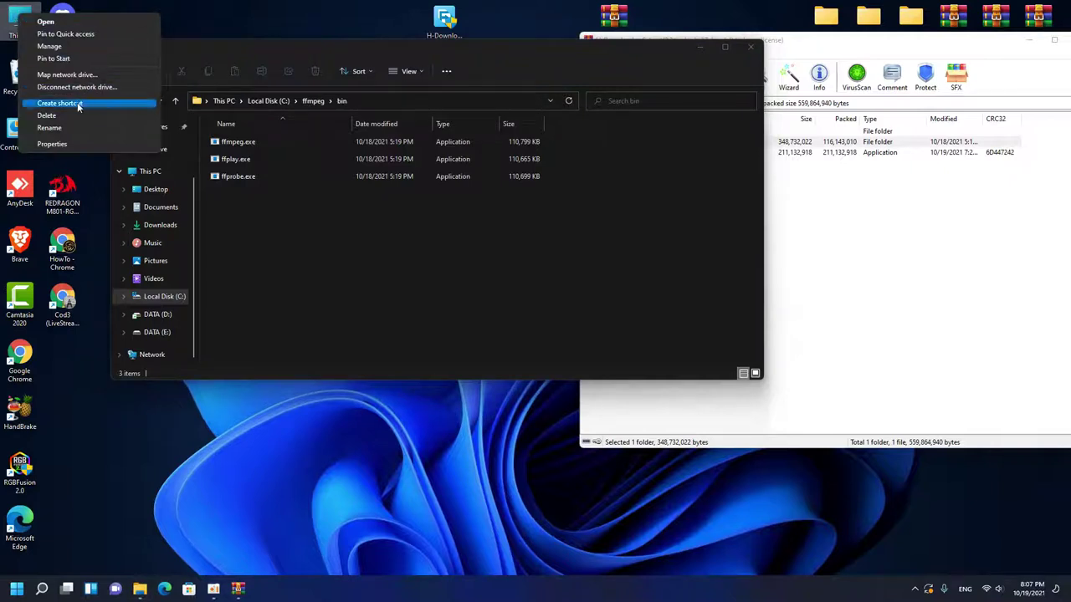
left_click(53, 144)
left_click_drag(376, 34, 444, 22)
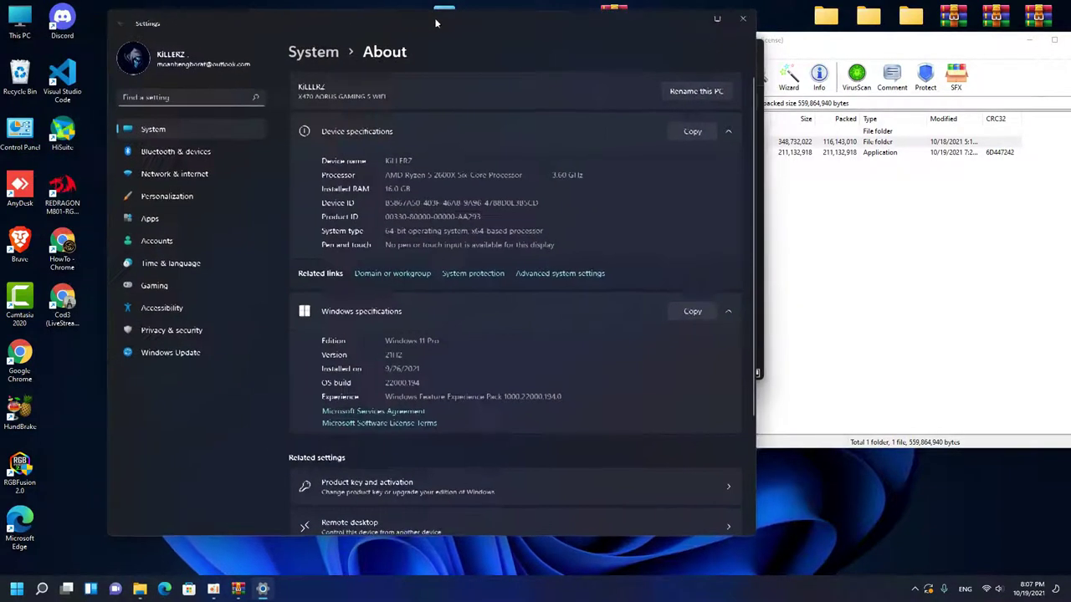
scroll(641, 213, "down", 1)
scroll(640, 212, "up", 1)
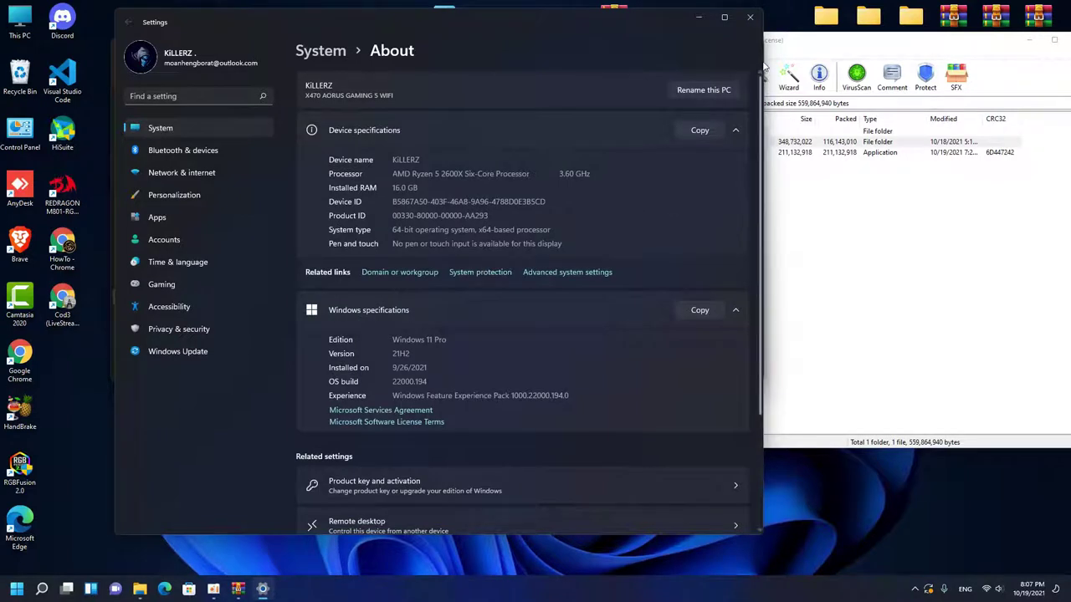
left_click_drag(763, 64, 885, 68)
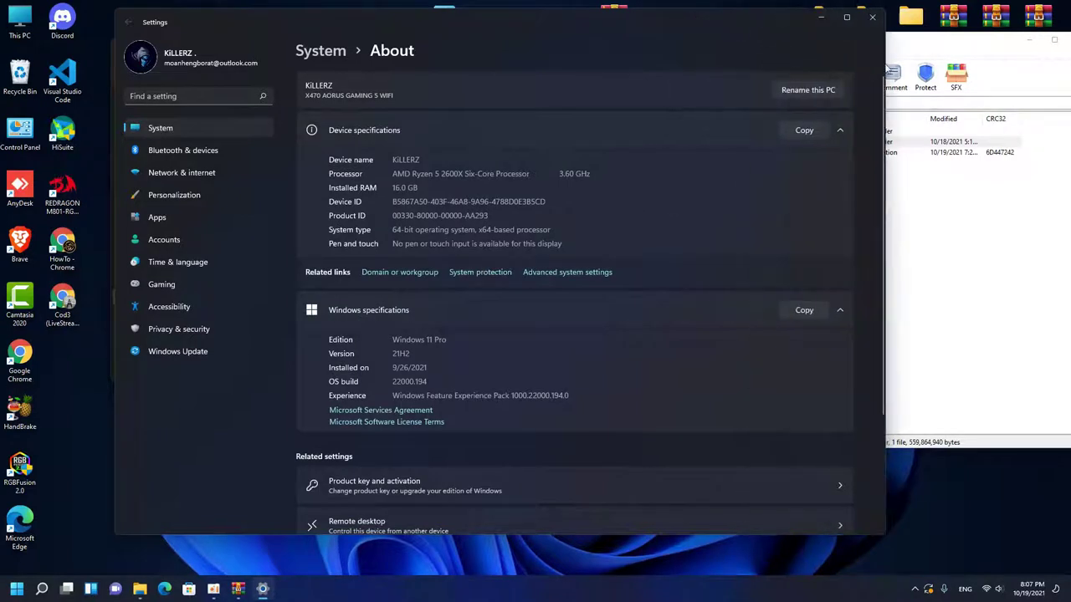
left_click(575, 273)
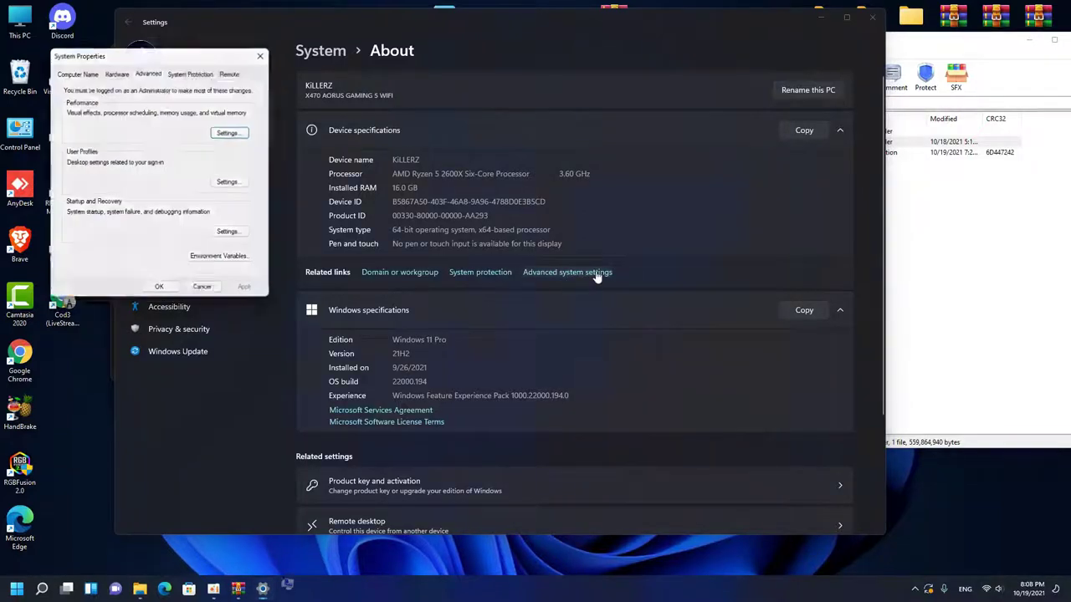
left_click(226, 261)
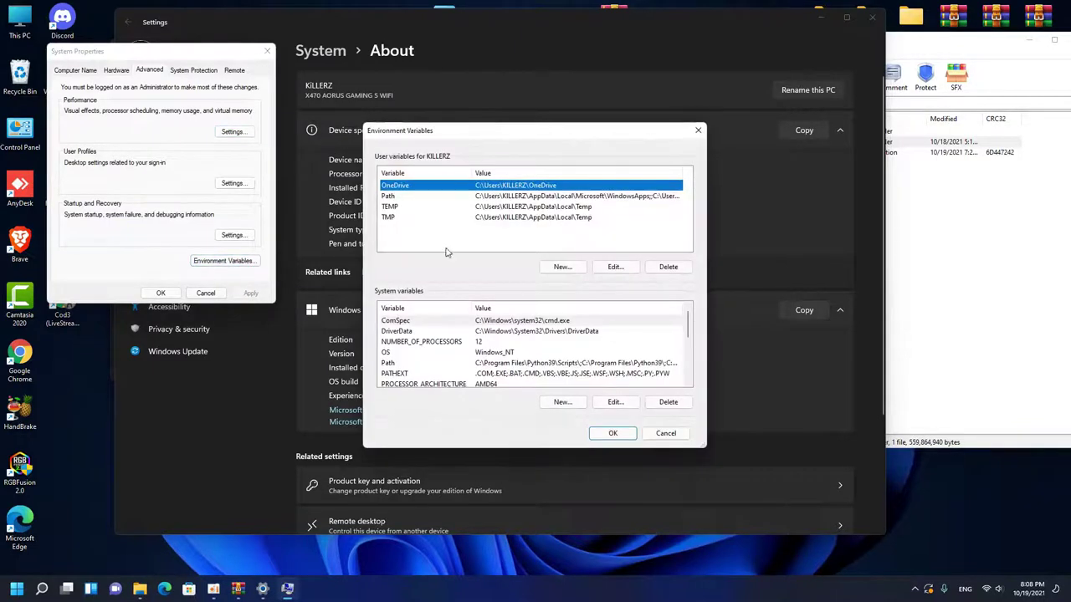
left_click_drag(557, 134, 506, 37)
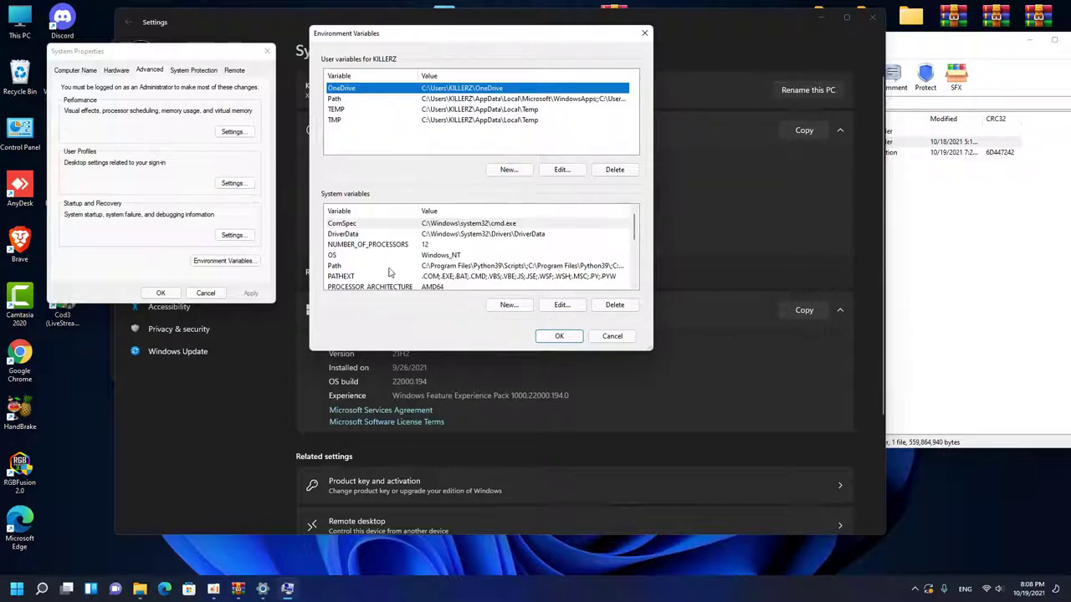
Add C:\ffmpeg\bin as a new entry in the system Path variable, confirm all dialogs and close Settings.
left_click(338, 268)
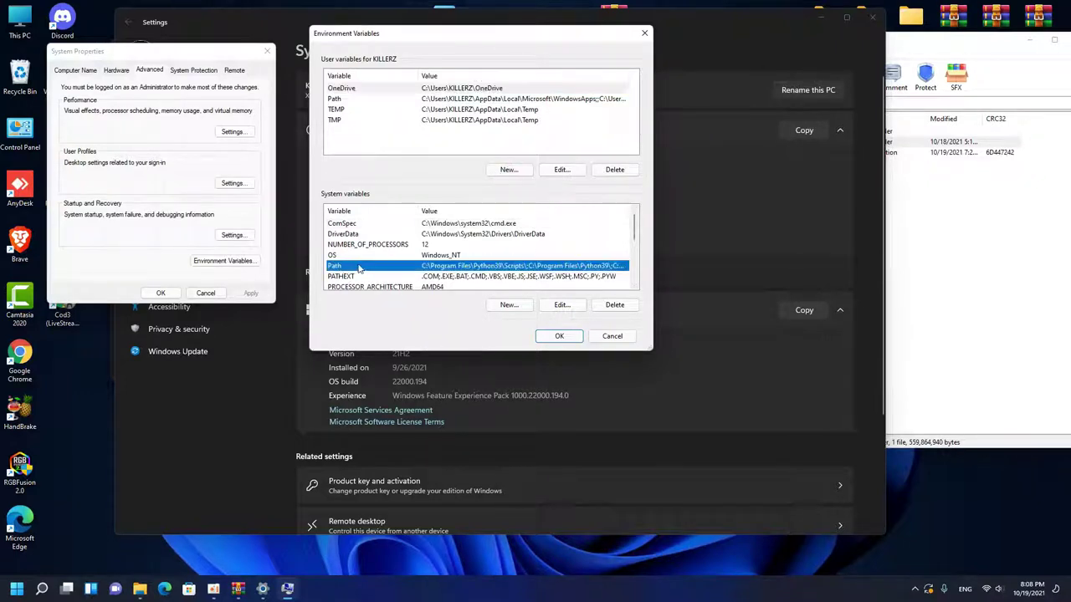
double_click(434, 269)
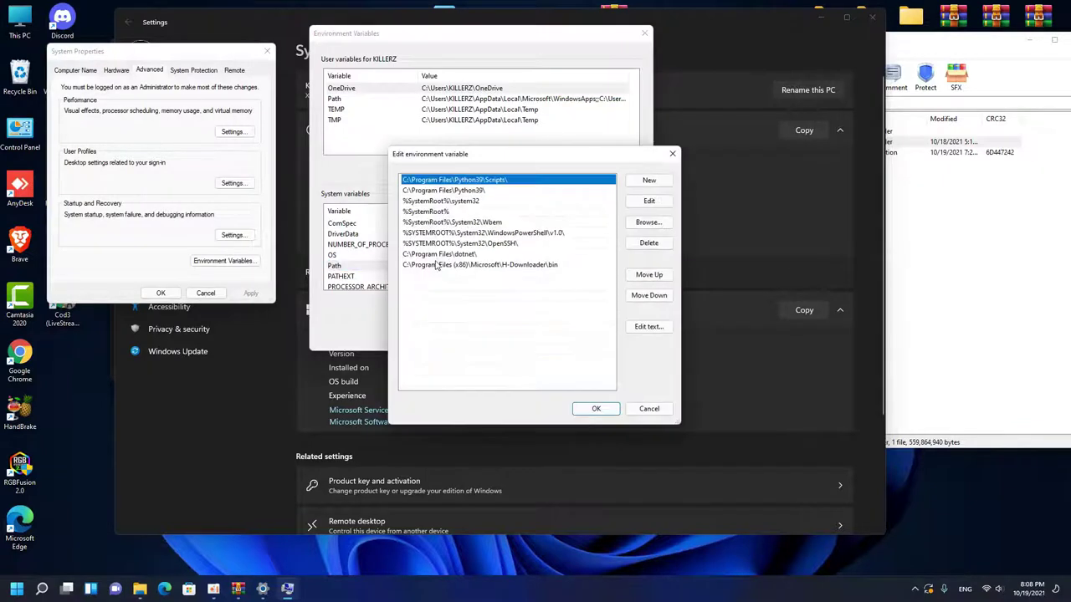
left_click(637, 184)
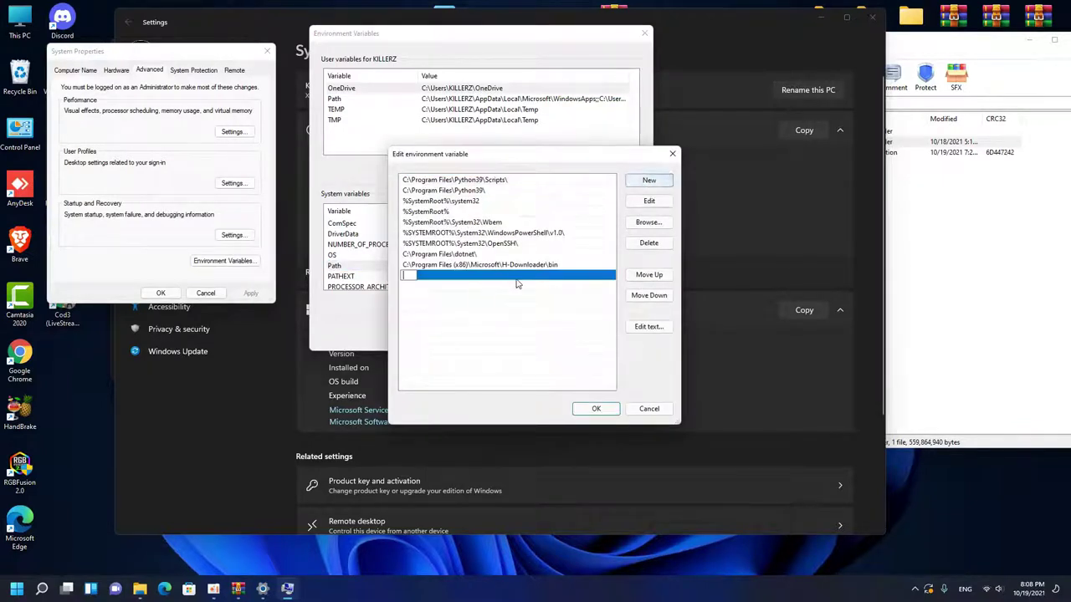
right_click(410, 278)
left_click(456, 323)
key("Return")
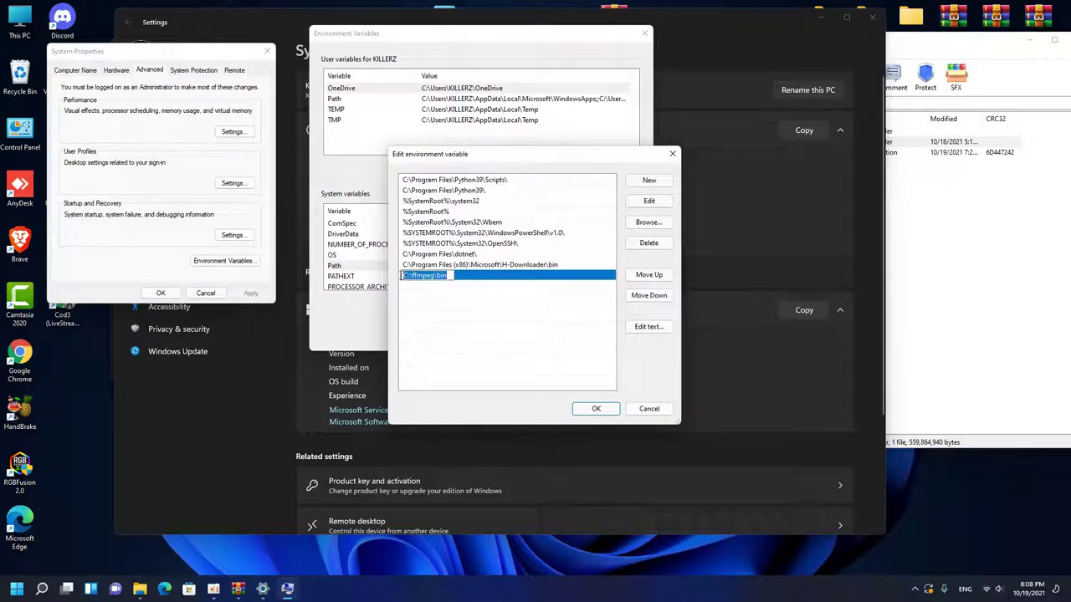
left_click(596, 409)
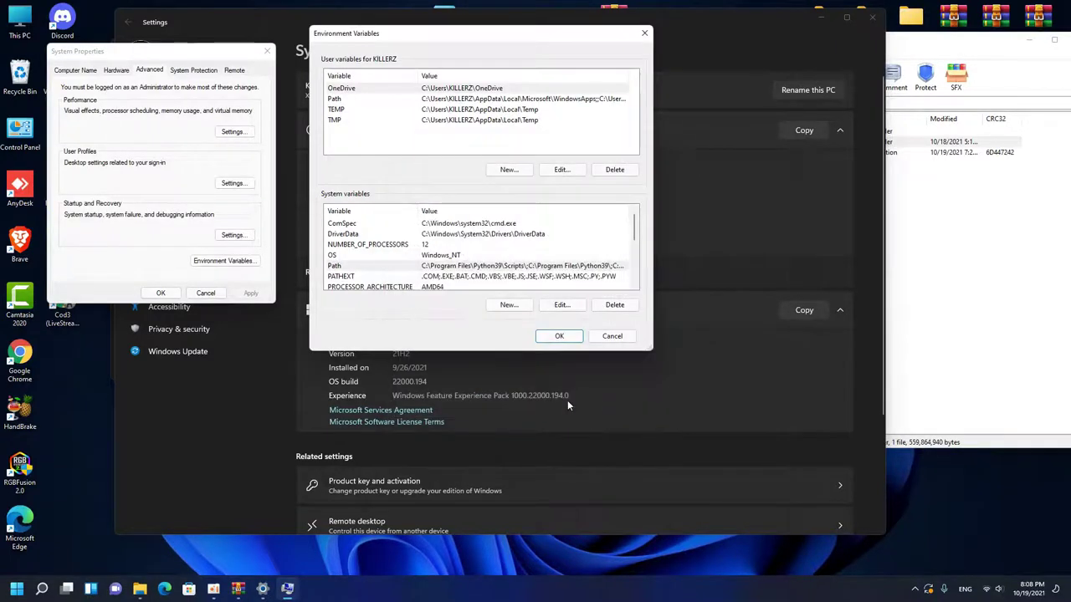
left_click(559, 336)
left_click(160, 293)
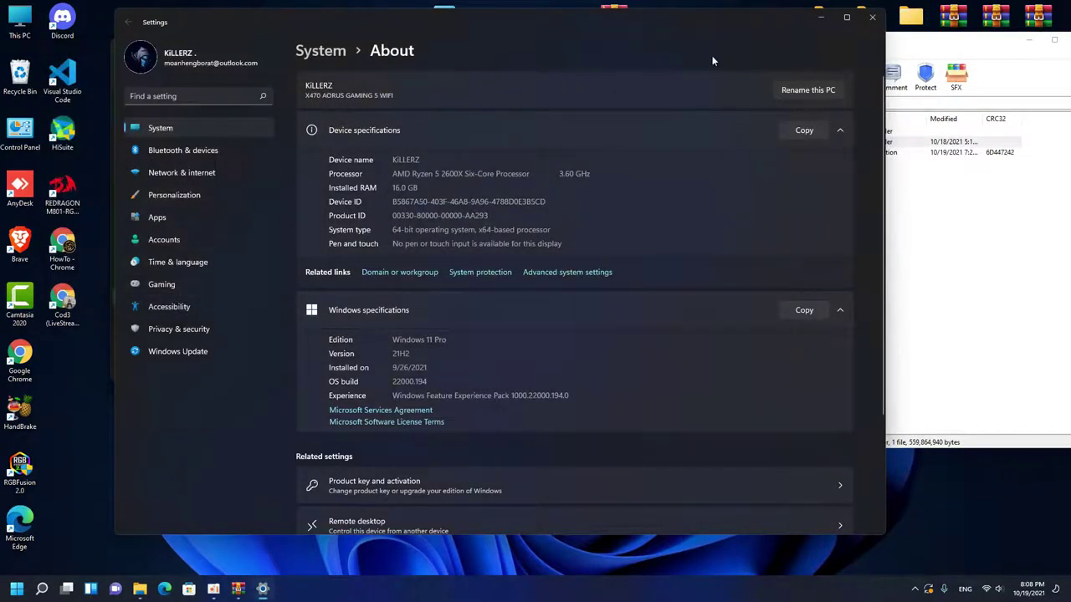
left_click(872, 17)
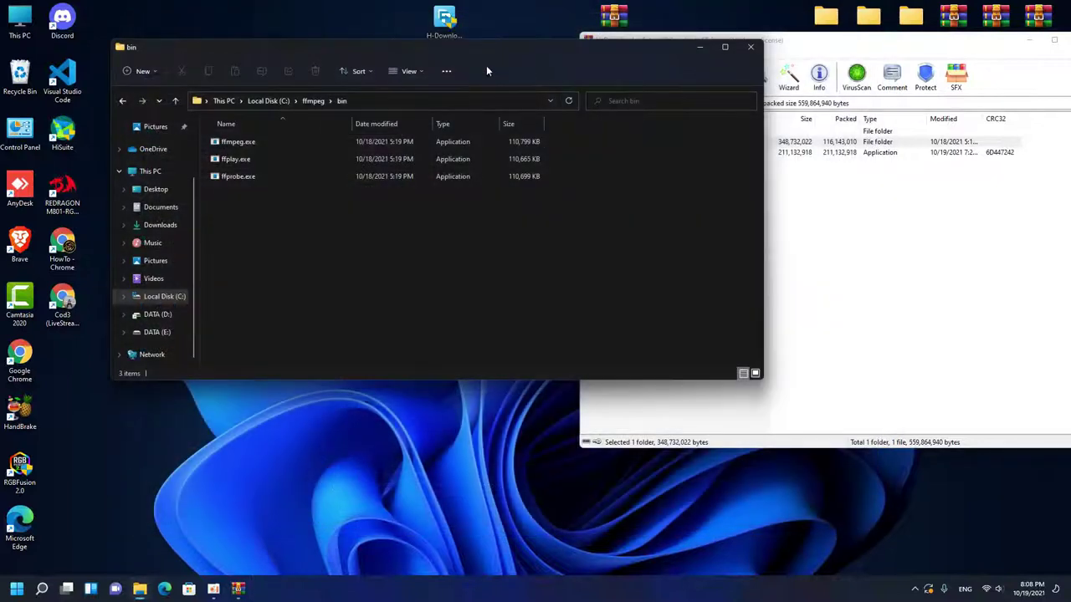
Close the bin folder and archive windows, and rearrange the H-Downloader archive and H-Downloader V0.3.exe icons on the desktop.
left_click(750, 46)
left_click_drag(811, 47, 537, 101)
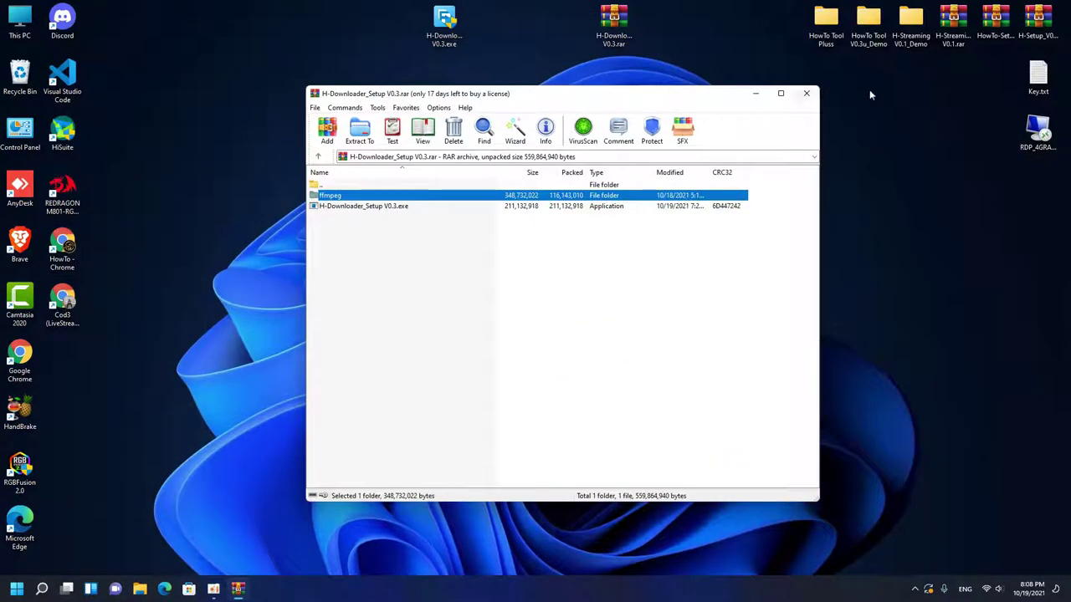
left_click(806, 94)
left_click_drag(613, 21, 986, 159)
left_click_drag(466, 32, 399, 118)
Create a new desktop folder named H-Downloader V0.3_Demo.
right_click(533, 70)
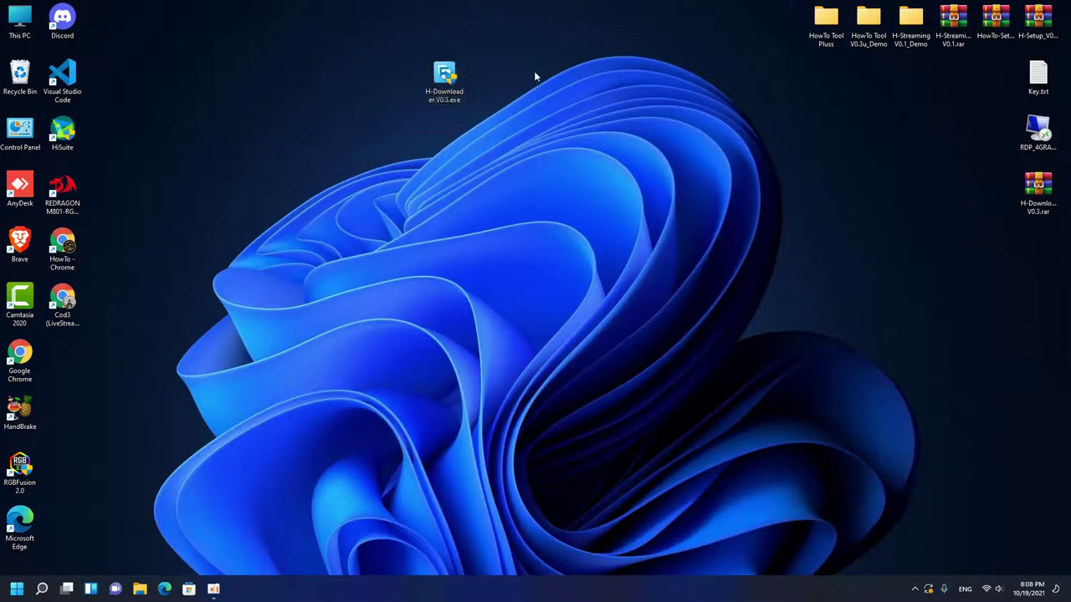
mouse_move(578, 159)
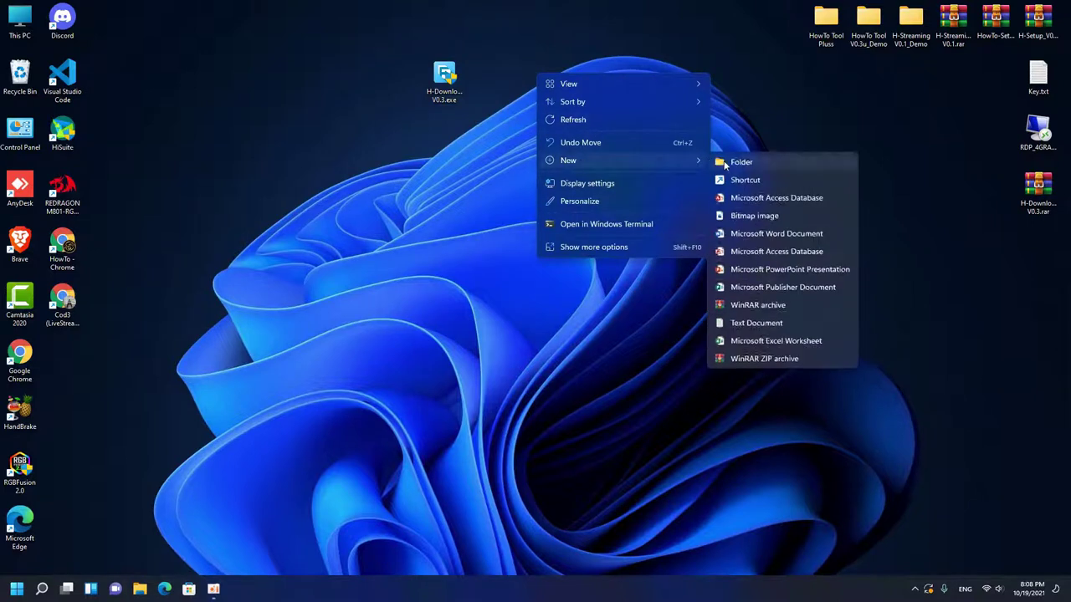
left_click(773, 160)
type("H-Download")
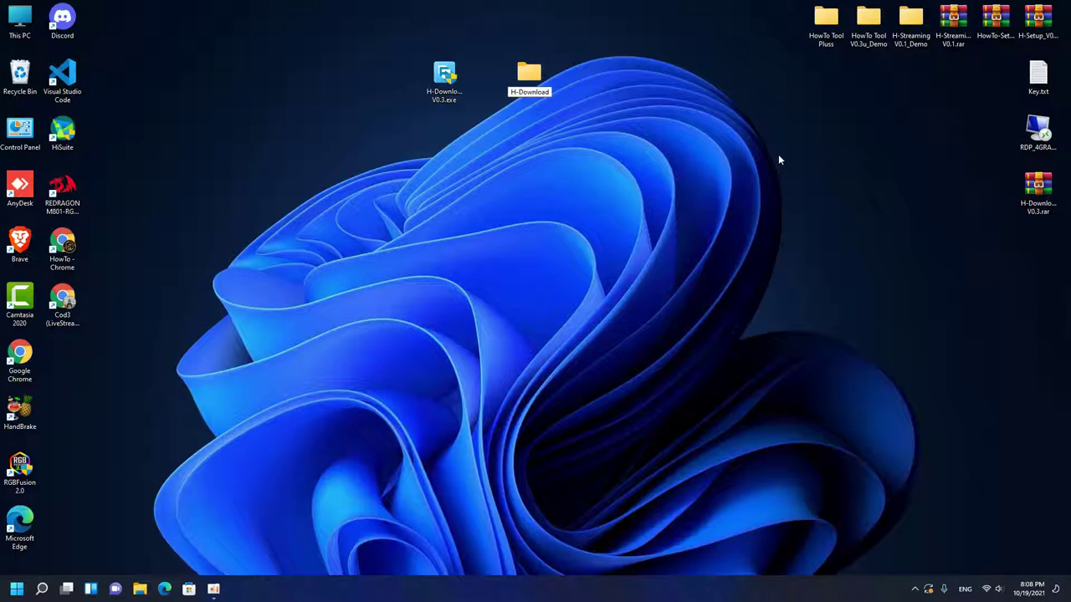
type("er V0")
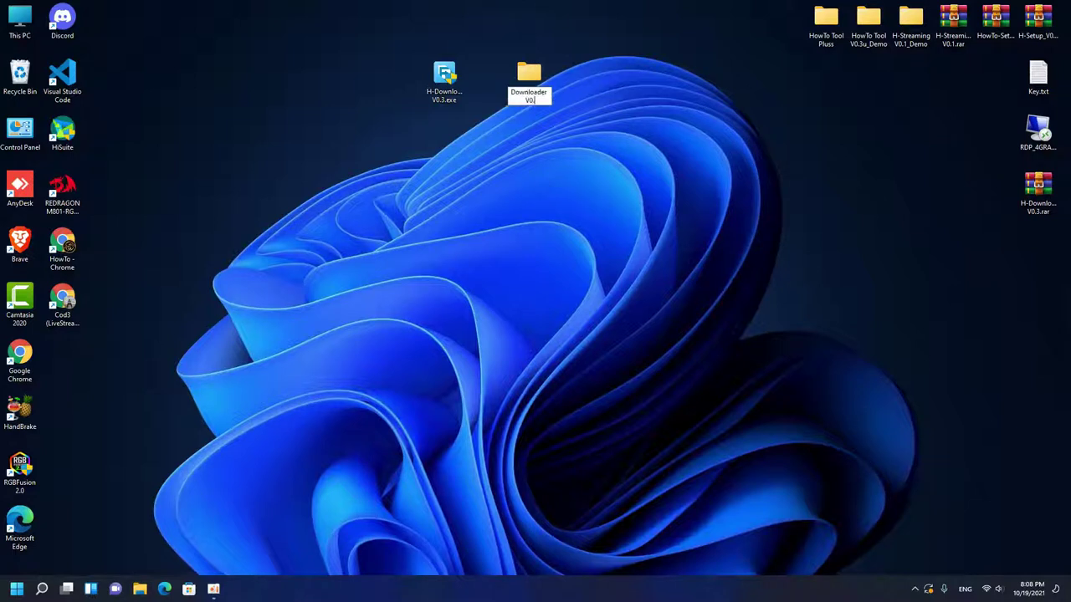
type(".3_Demo")
key("Return")
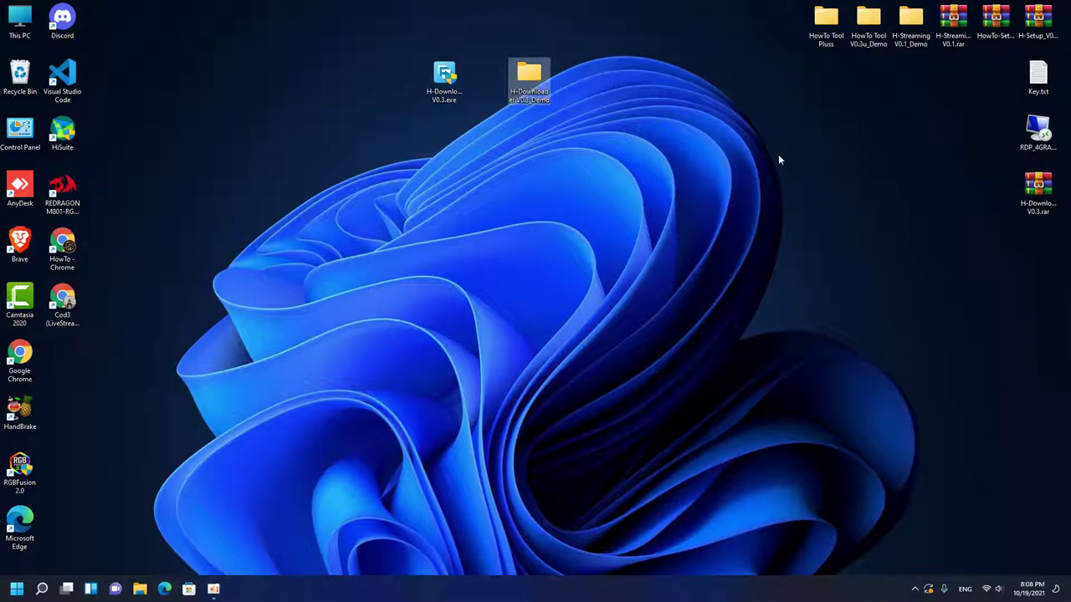
Move H-Downloader V0.3.exe into the H-Downloader V0.3_Demo folder, then open the folder and narrow and reposition its window.
left_click_drag(444, 75, 877, 52)
double_click(528, 78)
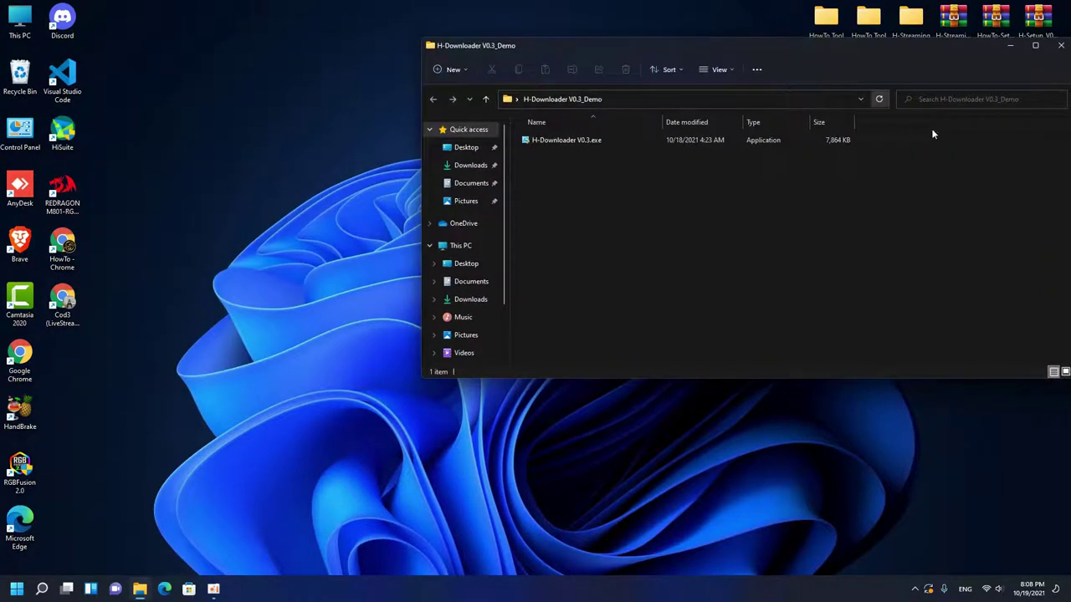
left_click_drag(423, 101, 689, 101)
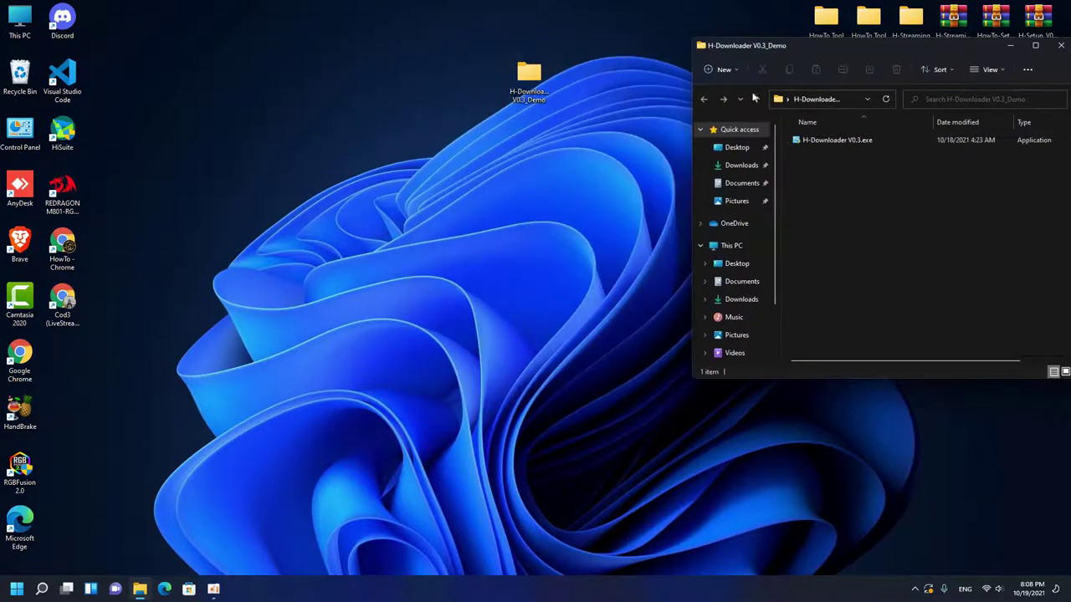
left_click_drag(820, 46, 705, 36)
Launch H-Downloader V0.3.exe from the demo folder and place its launcher window over the folder window.
left_click_drag(701, 132, 700, 131)
double_click(700, 131)
left_click_drag(518, 256, 772, 227)
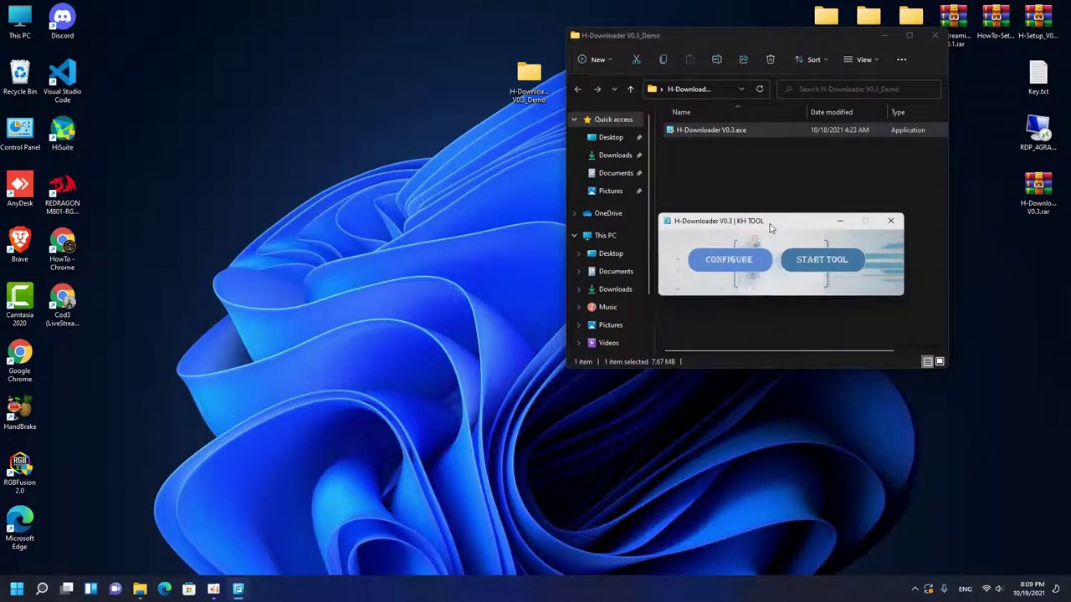
left_click_drag(771, 227, 687, 267)
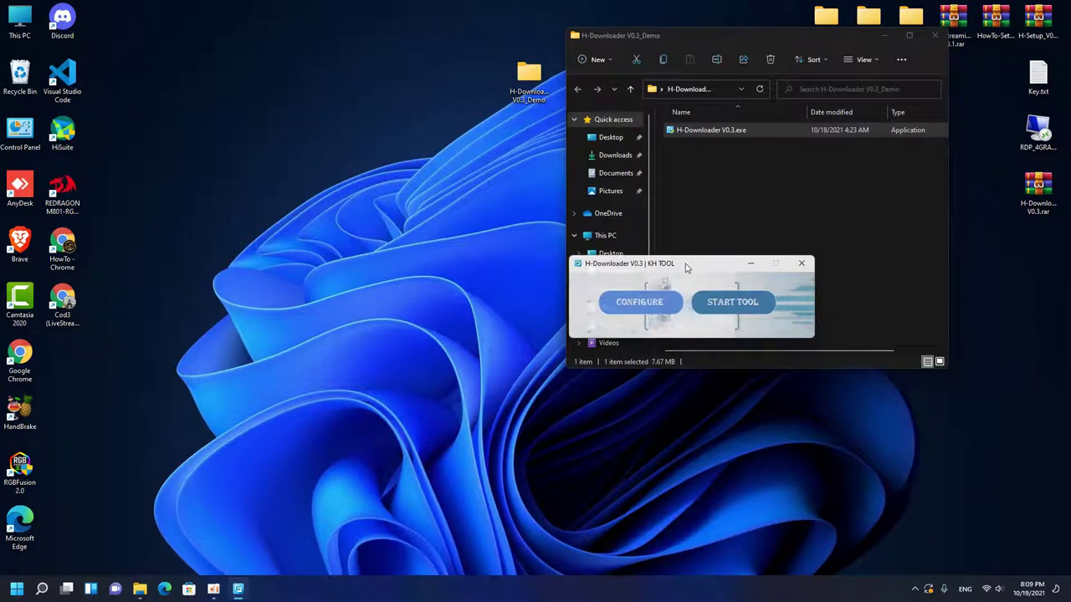
left_click_drag(686, 267, 712, 249)
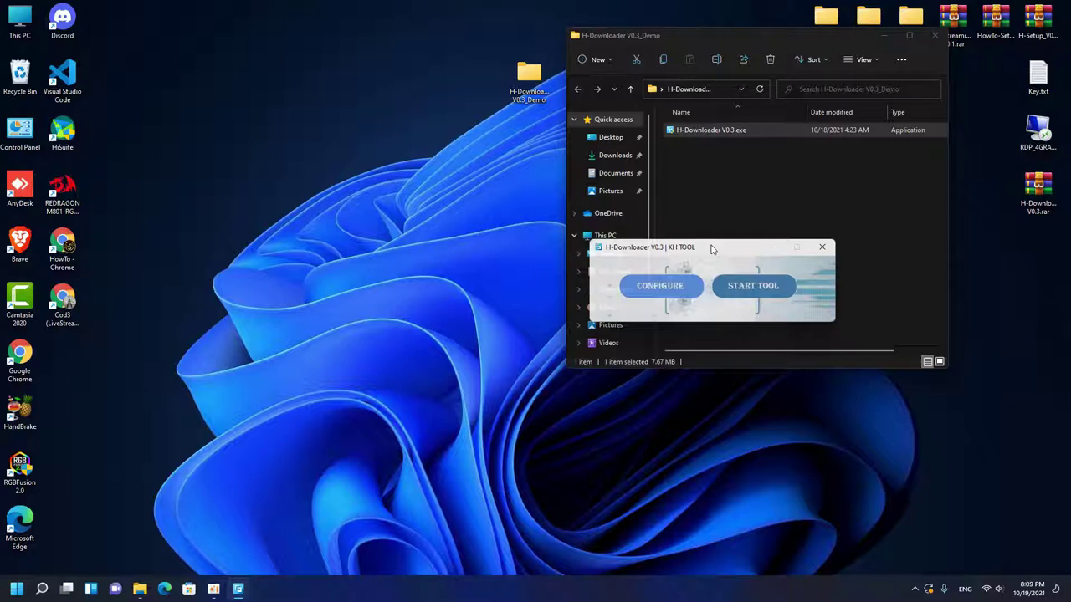
Run Configure in the H-Downloader launcher, start the tool, and arrange its console beside the folder window.
left_click(679, 288)
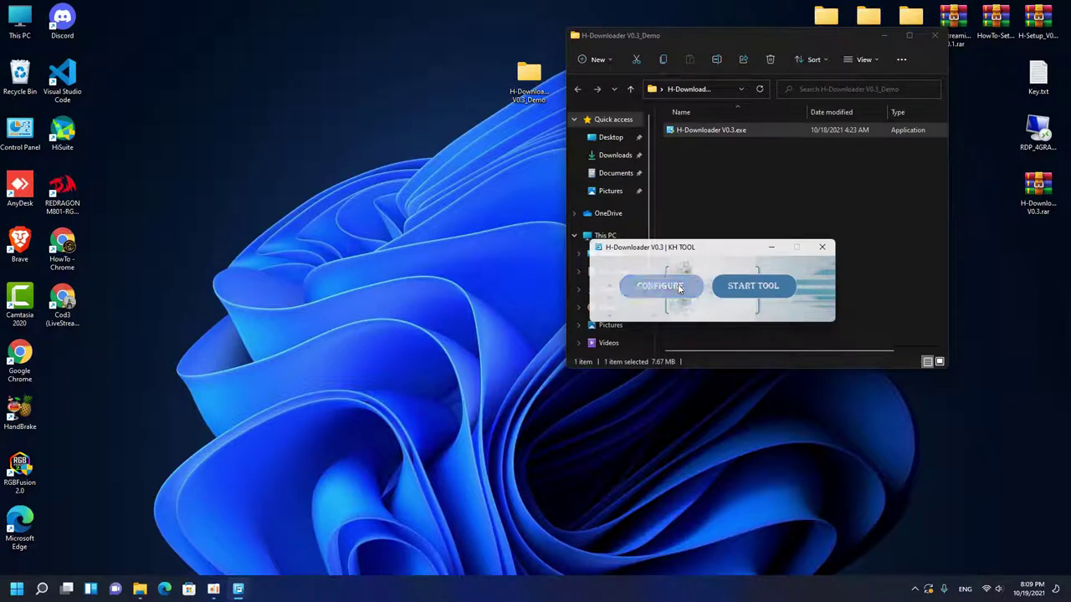
left_click(552, 328)
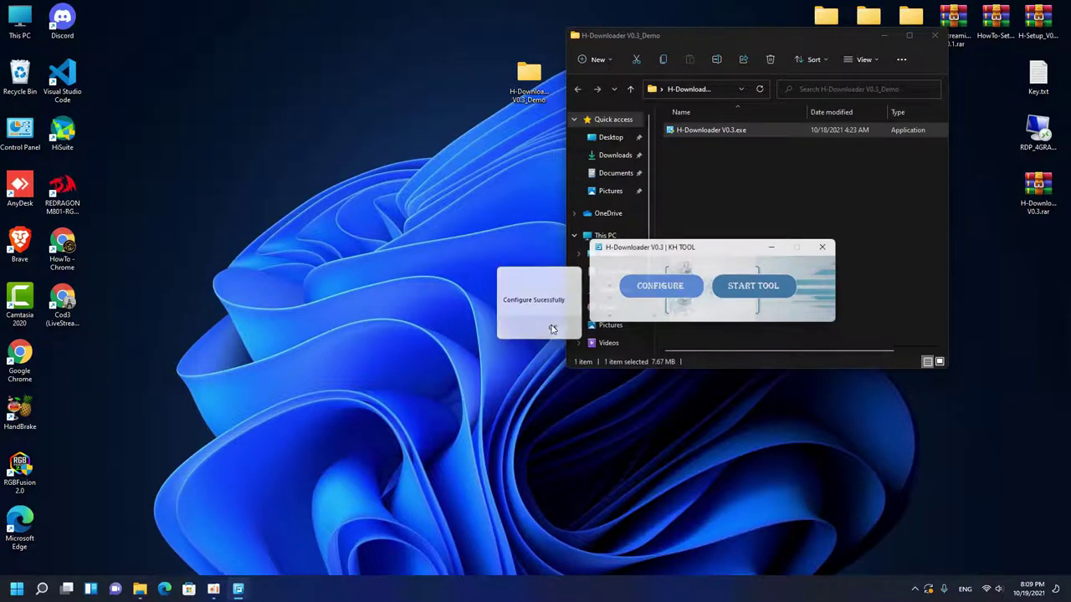
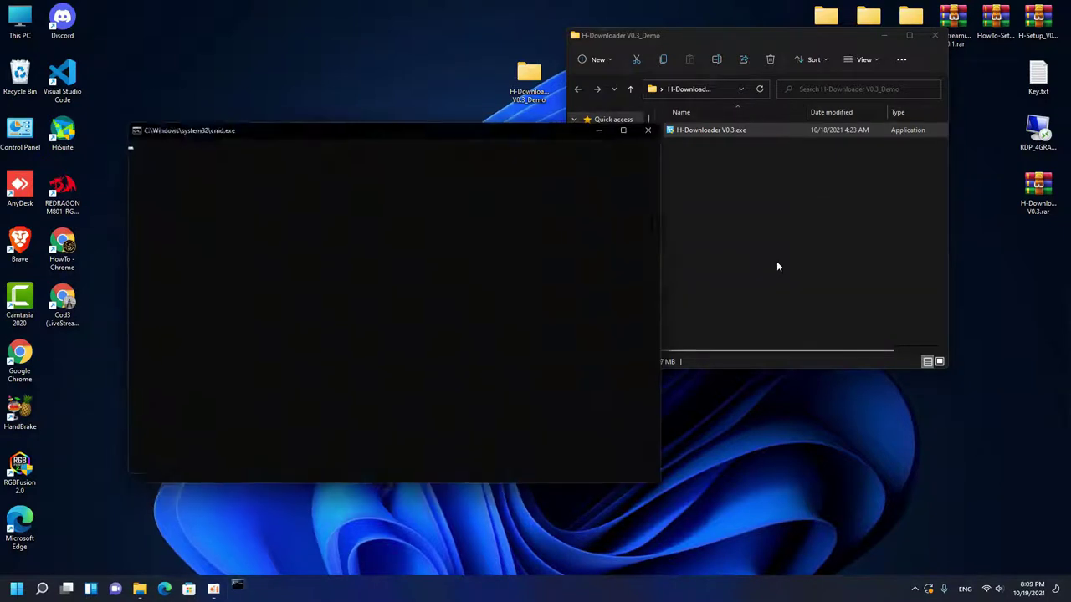
left_click_drag(465, 134, 507, 91)
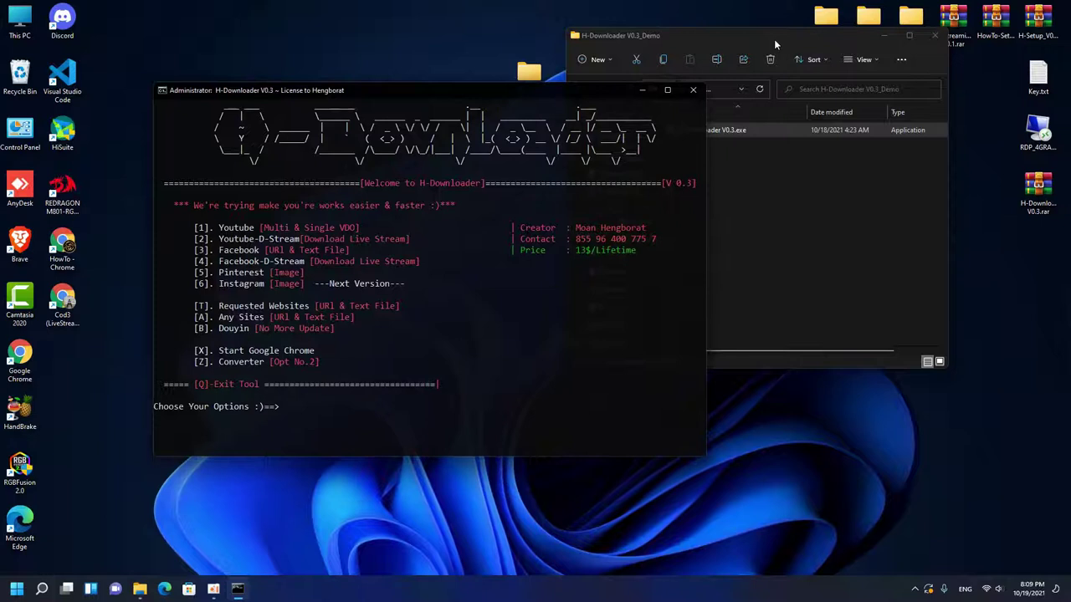
left_click_drag(774, 38, 898, 30)
left_click_drag(613, 86, 609, 32)
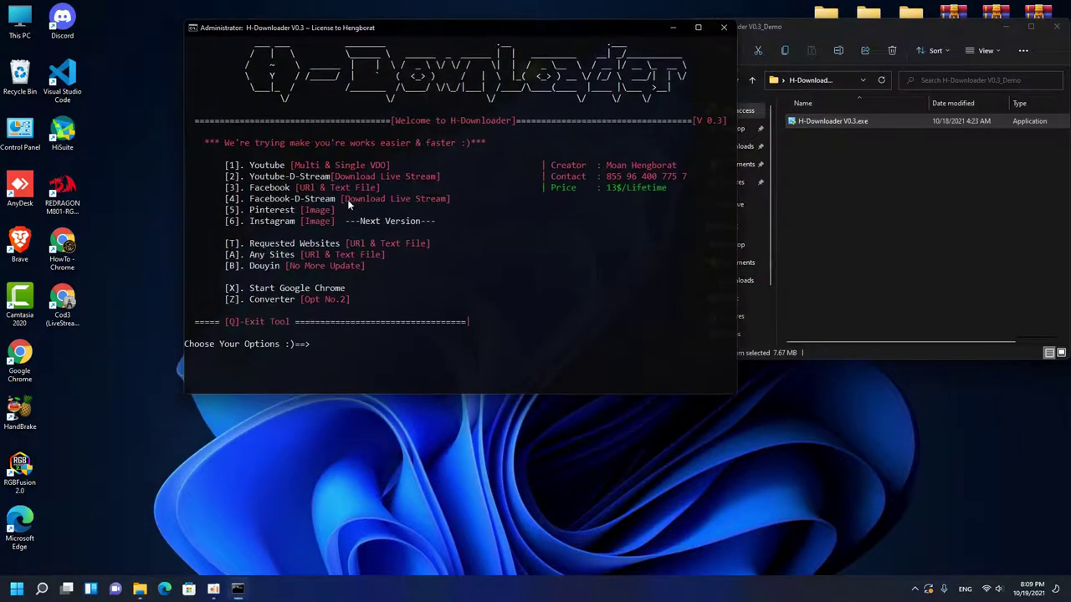
Examine the Facebook-D-Stream and Pinterest entries in the H-Downloader option list.
left_click_drag(249, 203, 288, 204)
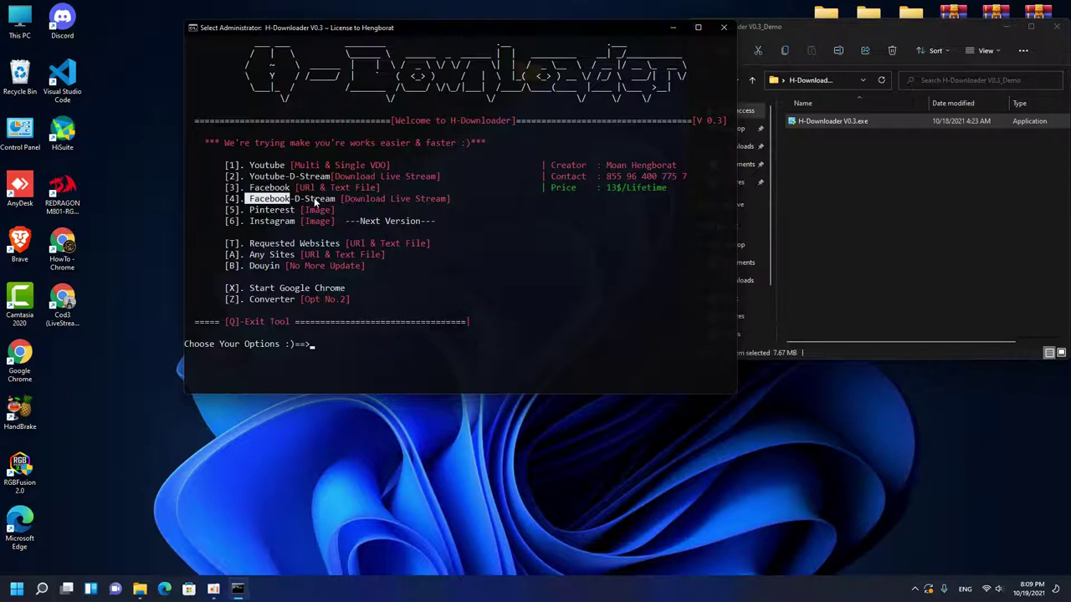
left_click(308, 199)
left_click_drag(266, 203, 292, 203)
left_click_drag(234, 210, 294, 212)
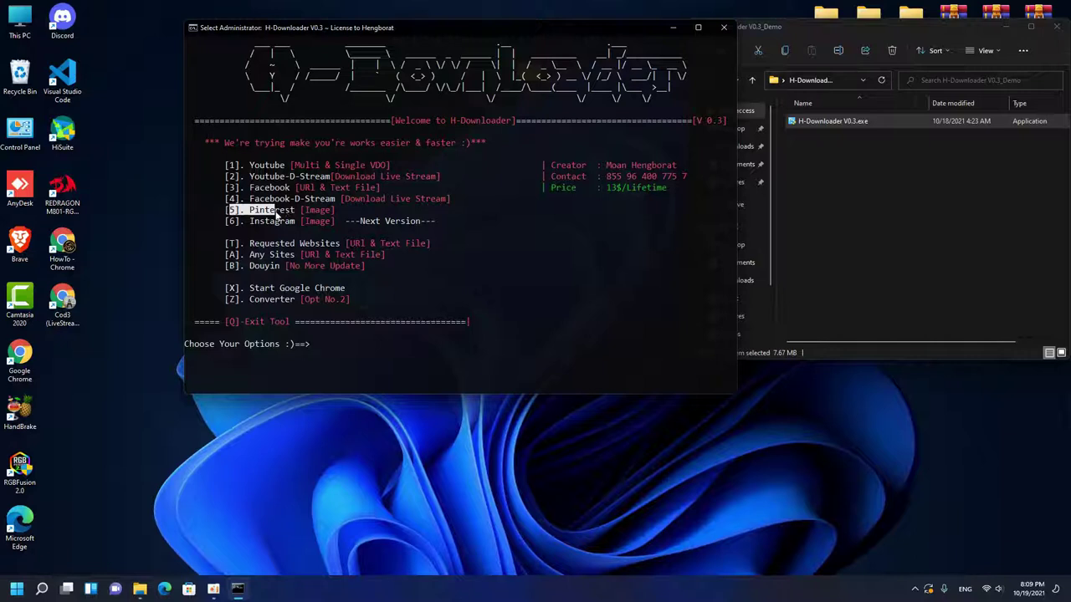
Highlight the Instagram entry in the H-Downloader option list and try option 6.
left_click_drag(271, 221, 314, 224)
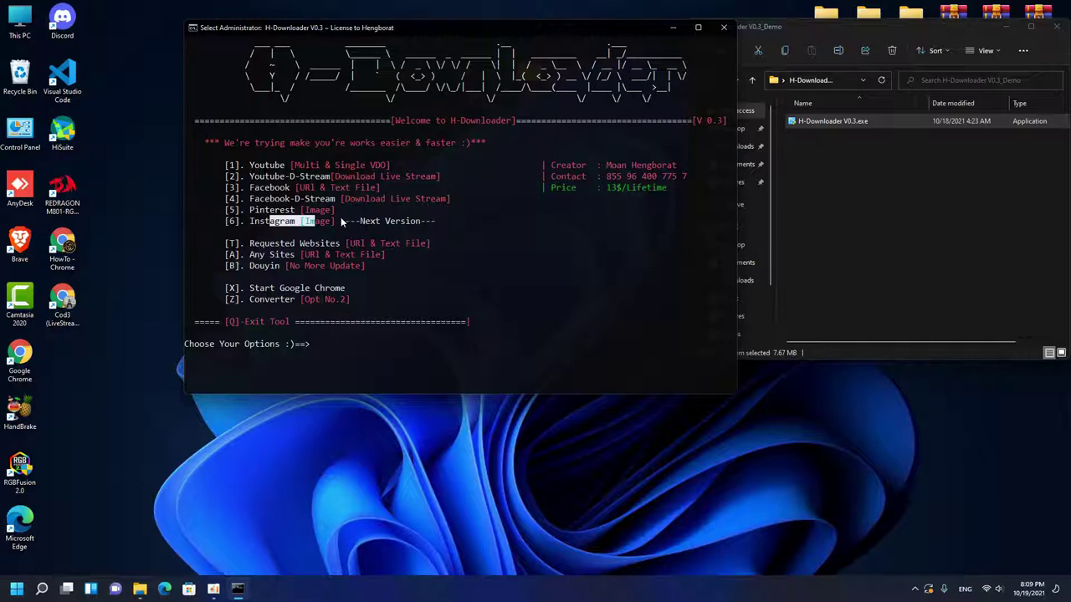
left_click(306, 221)
type("6")
key("Return")
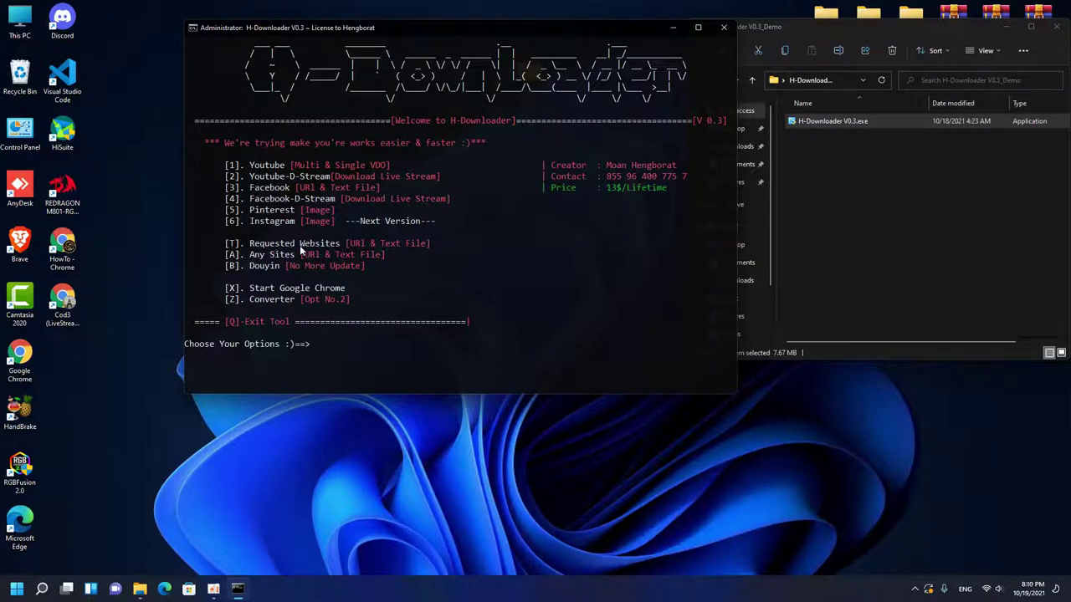
Open option T, Requested Websites, to view its supported sites, and return to the main option list.
type("t")
key("Return")
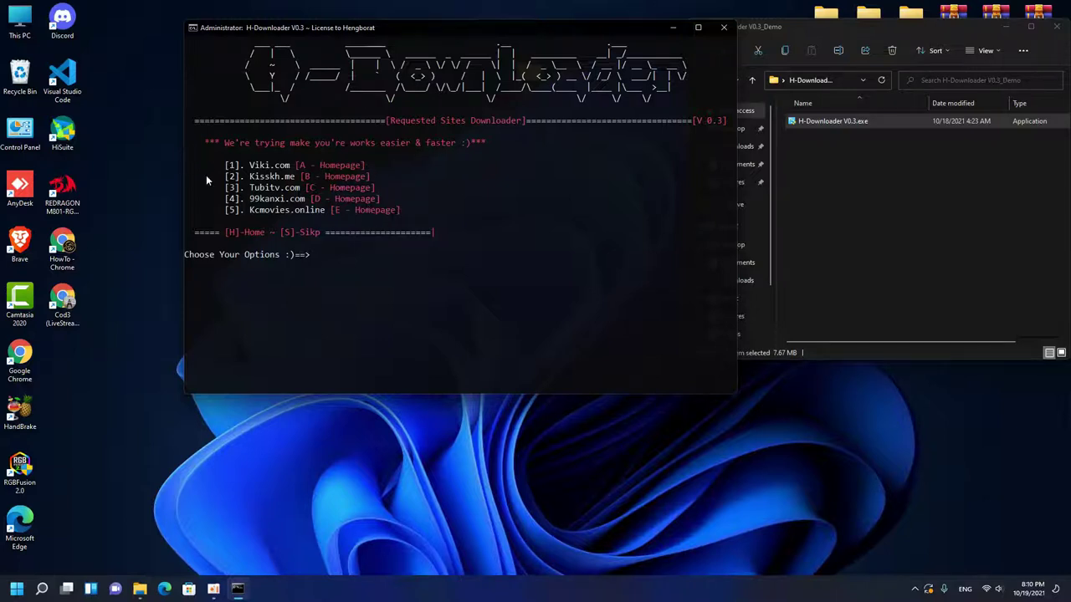
type("d")
key("BackSpace")
key("Return")
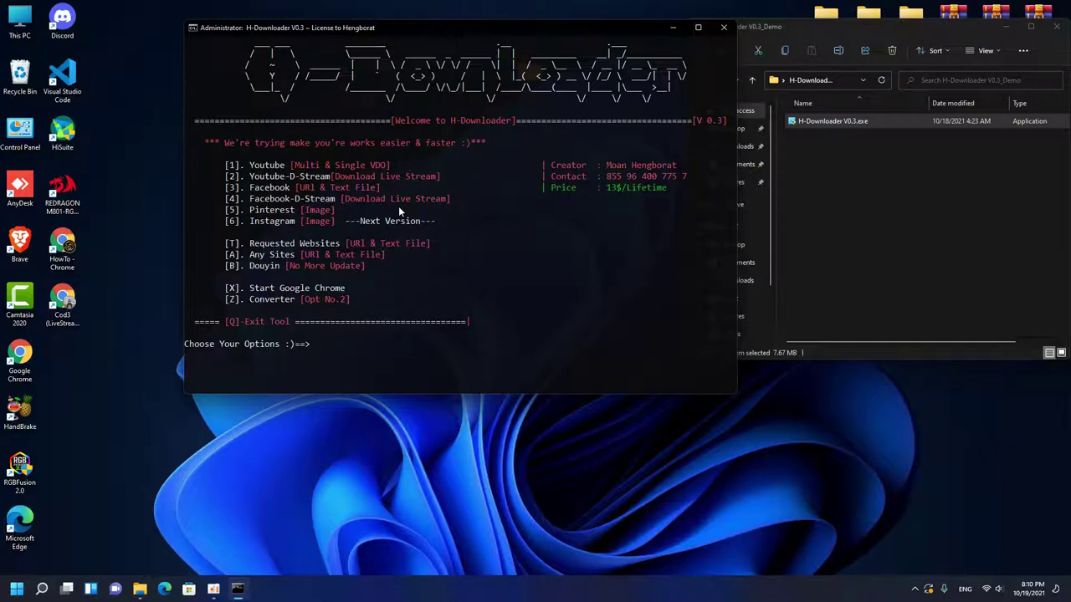
Reposition the H-Downloader console and start Google Chrome from it with option X, placing the browser window beside the folder window.
left_click(233, 200)
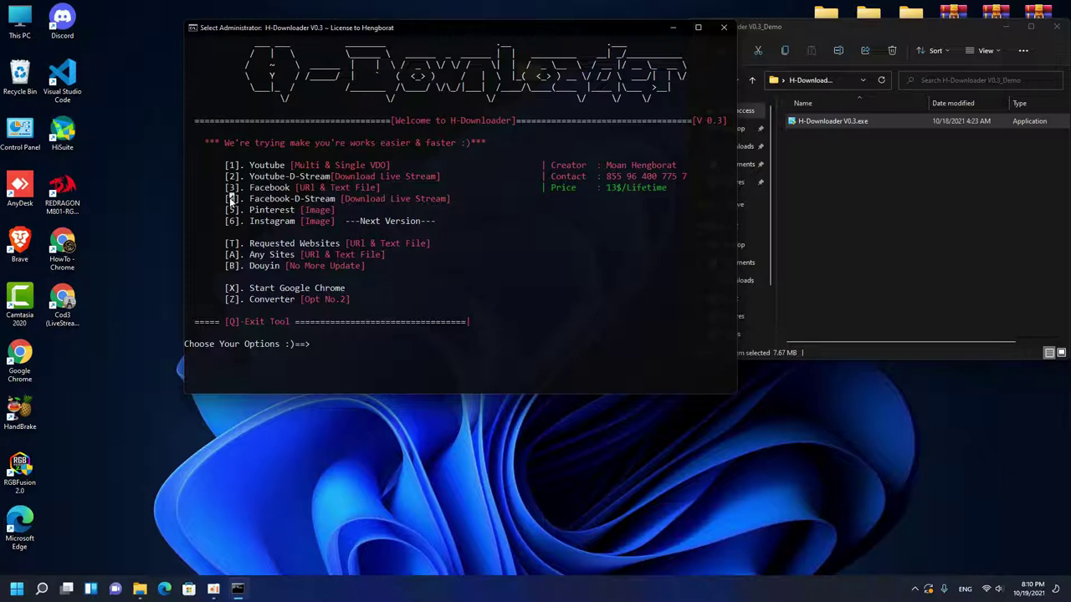
left_click_drag(232, 201, 279, 201)
left_click_drag(482, 35, 534, 32)
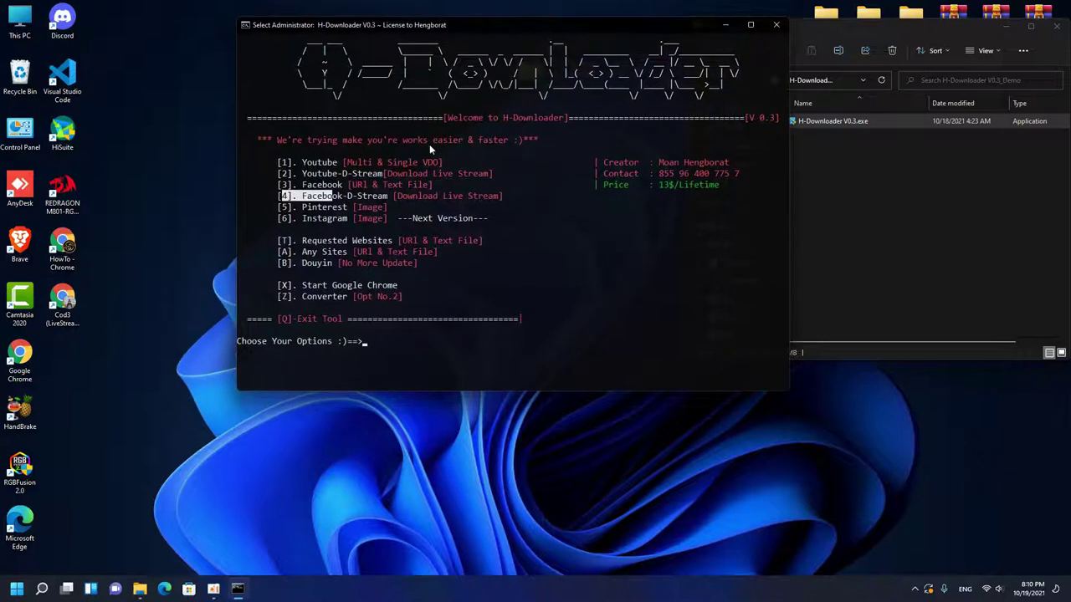
left_click(338, 197)
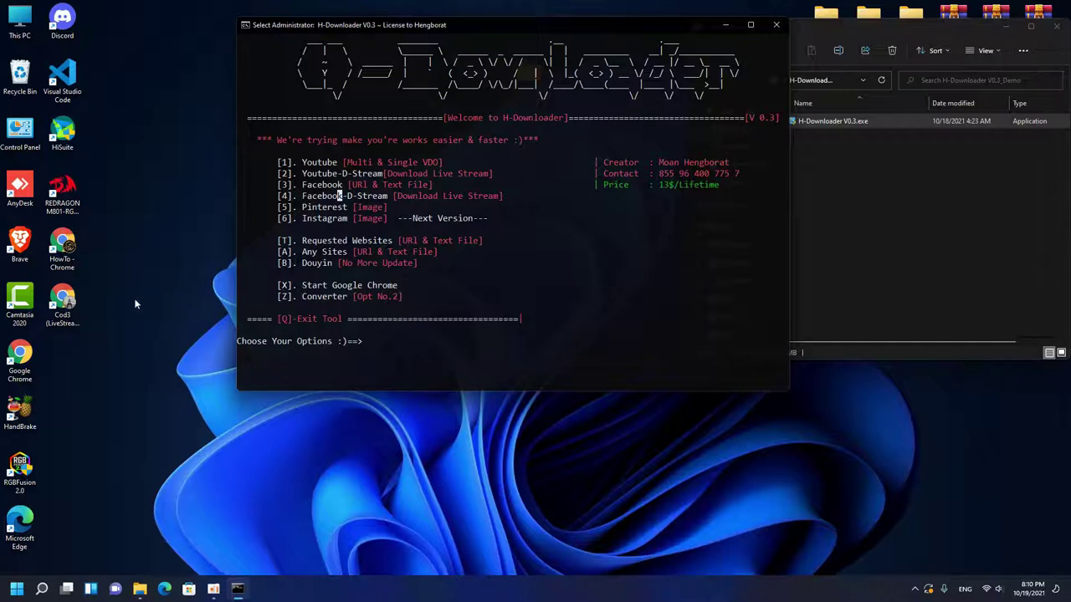
left_click(425, 285)
key("x")
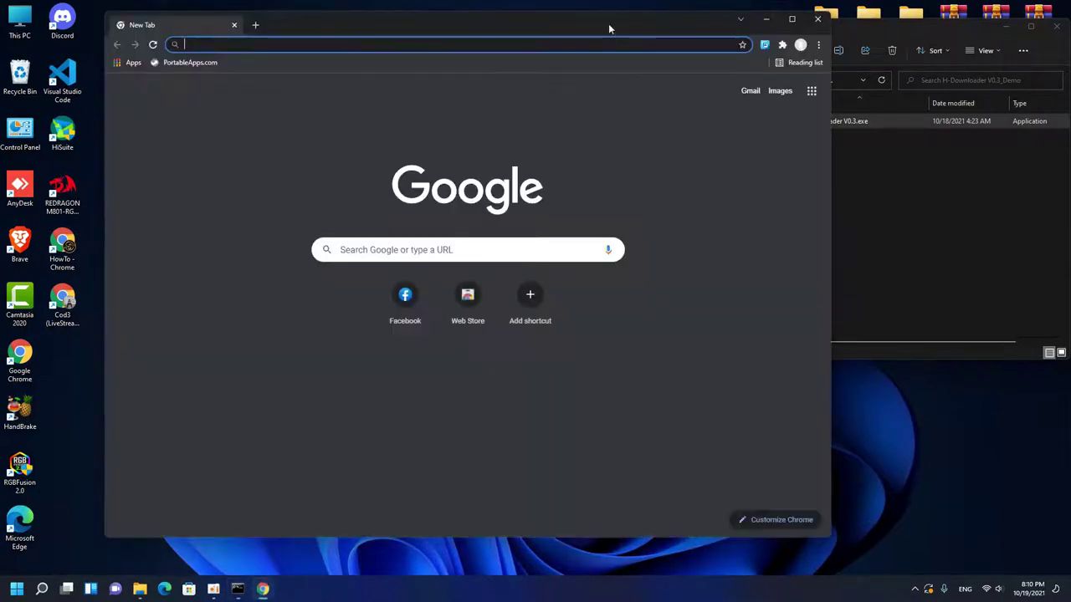
left_click_drag(608, 24, 570, 23)
Examine the details page of the H-Downloader-URL extension and return to the new tab page.
left_click(745, 44)
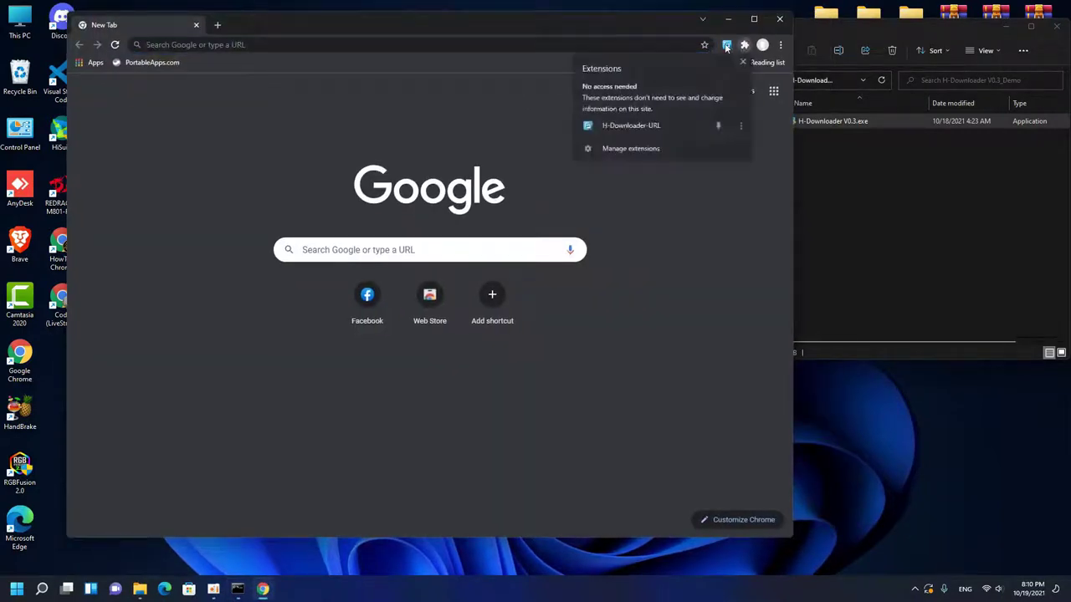
left_click(726, 45)
right_click(726, 45)
left_click(744, 142)
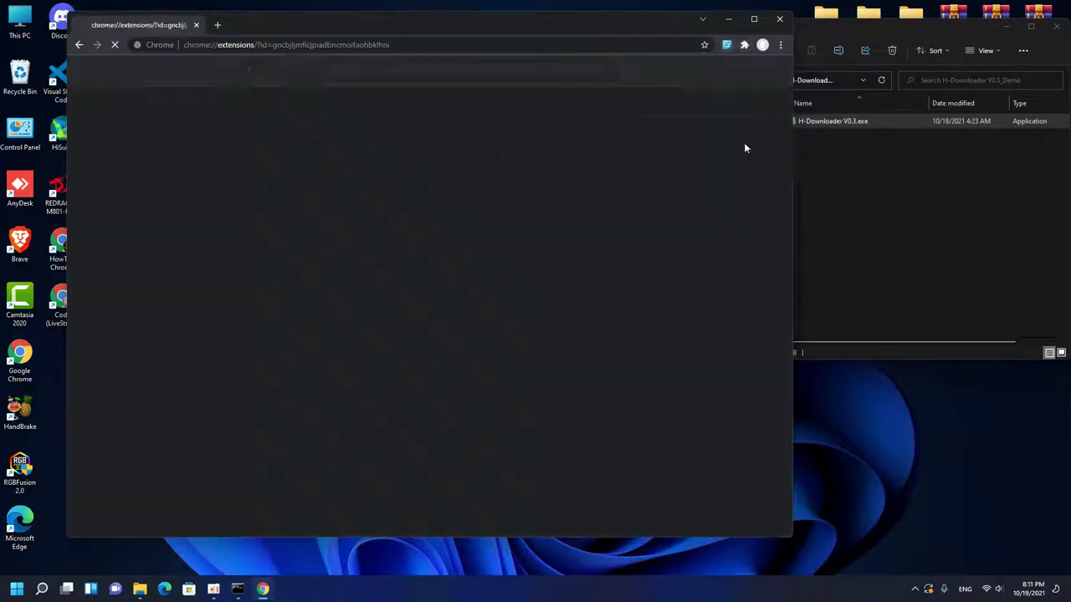
scroll(560, 205, "down", 5)
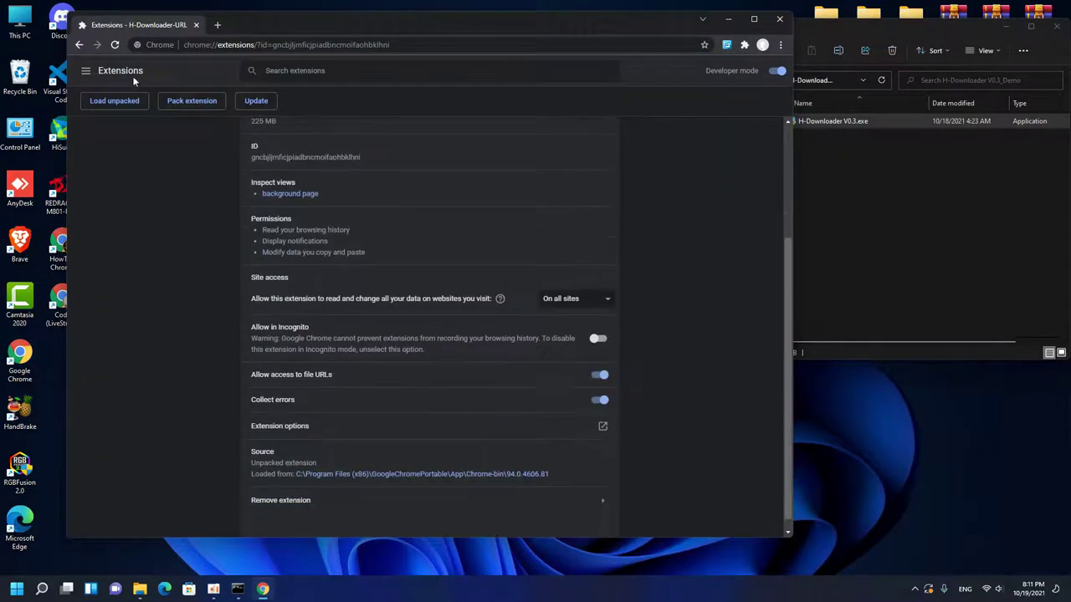
left_click(79, 45)
Remove the H-Downloader-URL extension from Chrome and replace the Extensions page with a new tab.
left_click(745, 45)
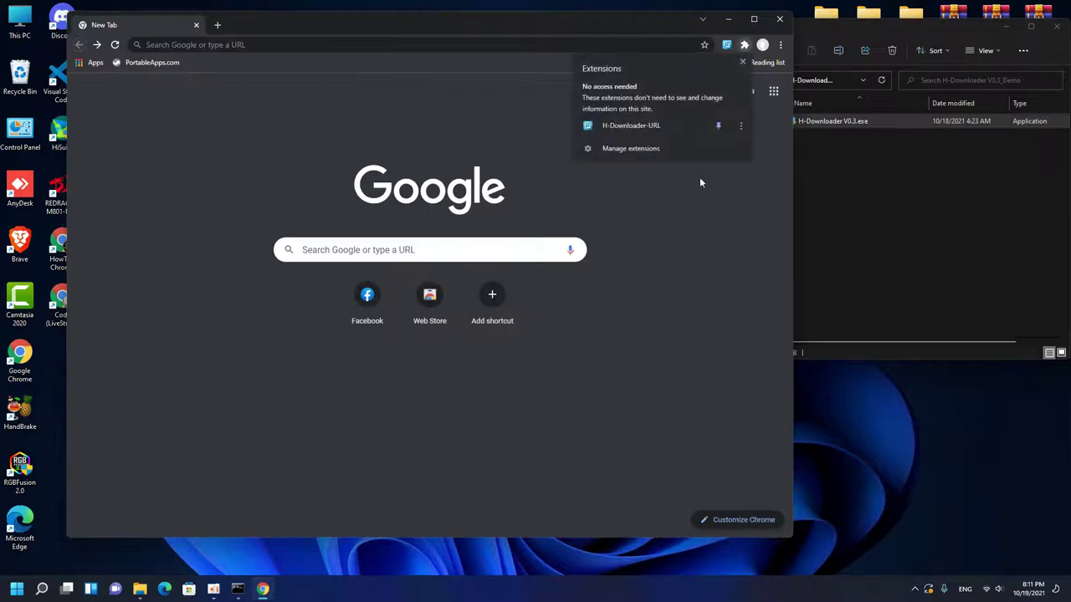
left_click(647, 148)
left_click(276, 232)
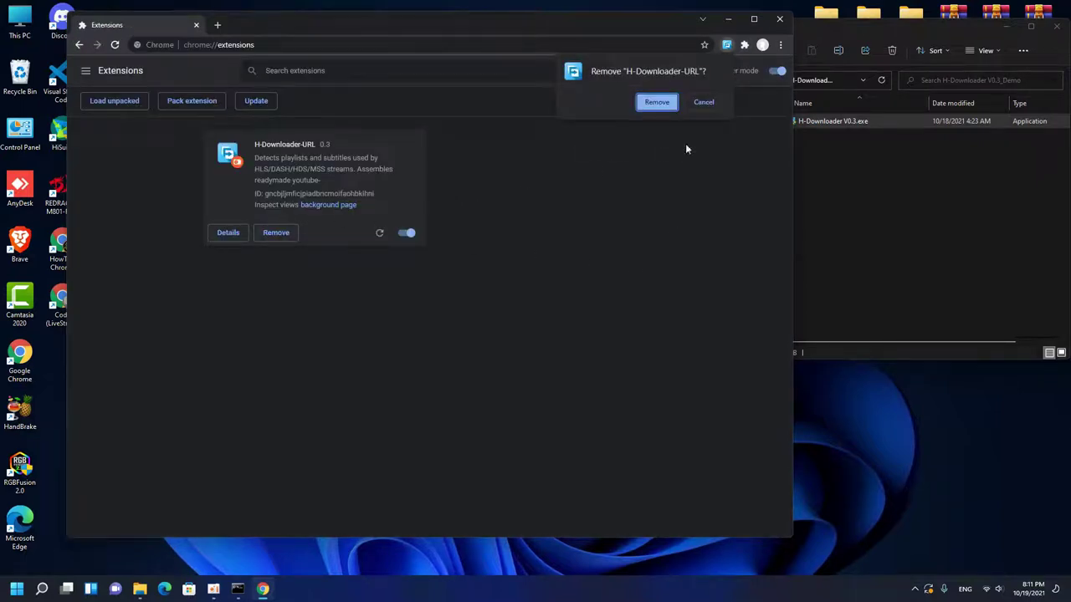
left_click(653, 101)
left_click(216, 24)
left_click(196, 25)
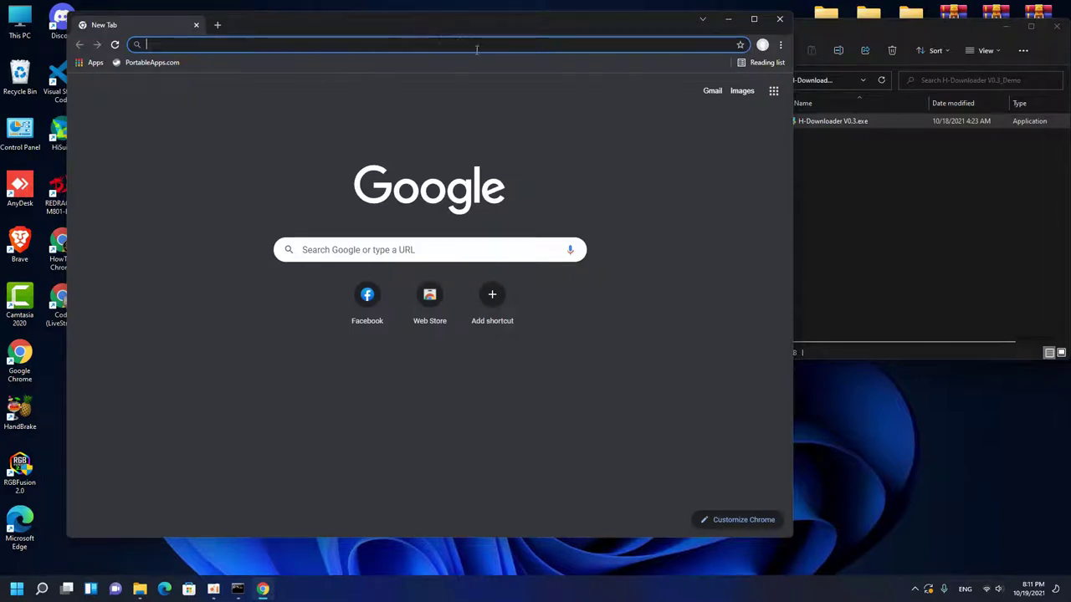
Open Chrome's Extensions page and switch Developer mode off and on again.
left_click(780, 45)
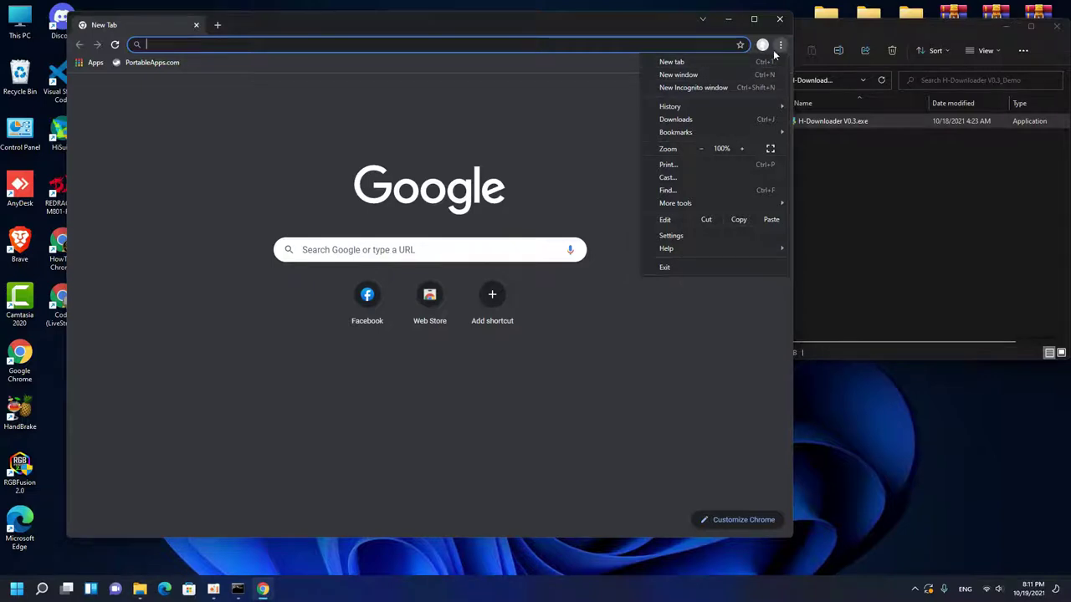
mouse_move(684, 204)
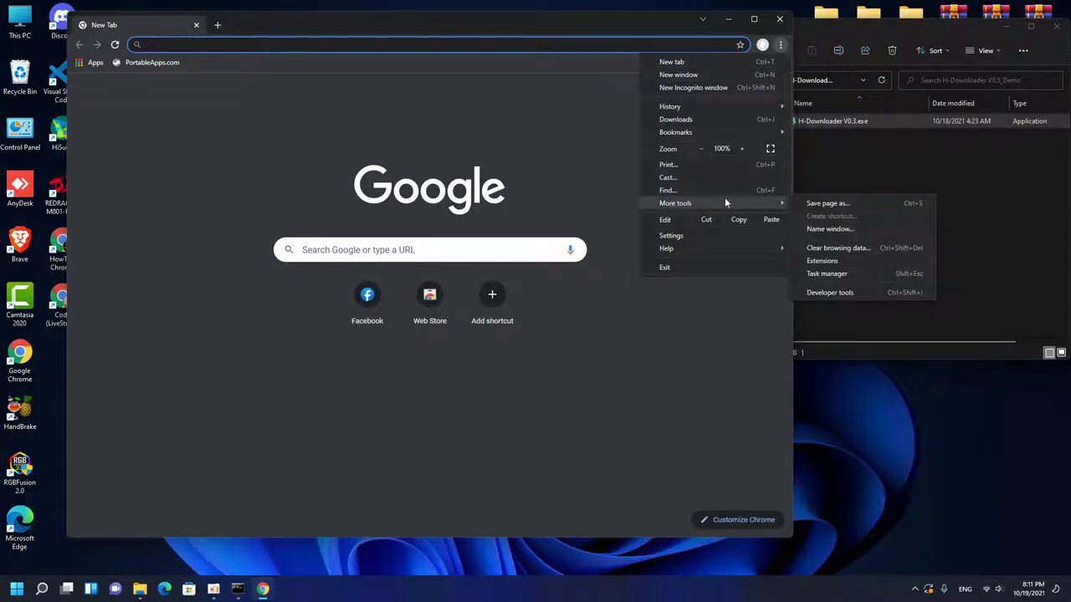
left_click(821, 260)
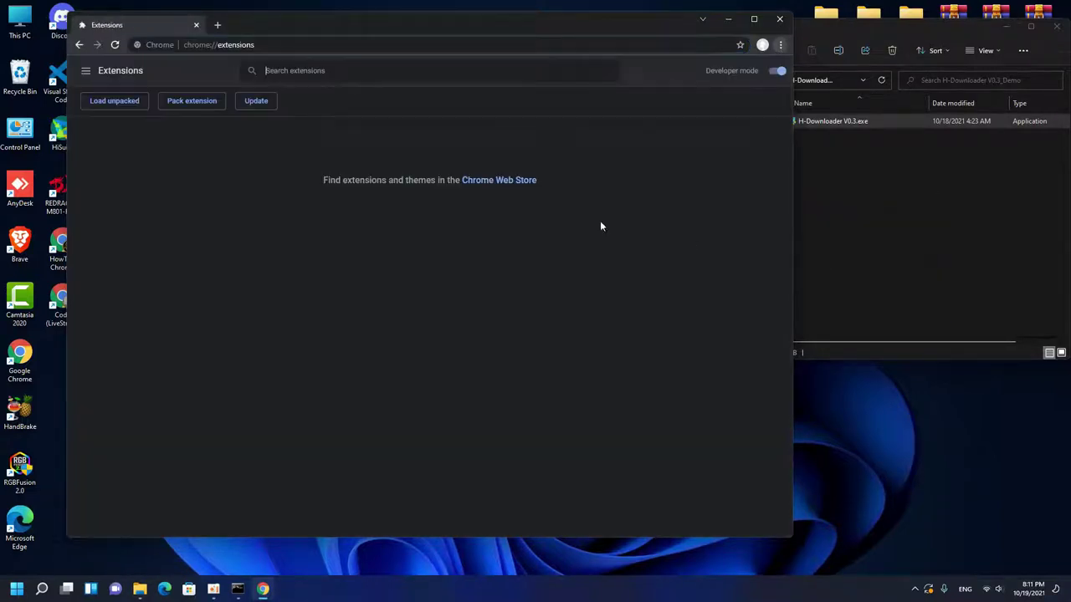
left_click(770, 73)
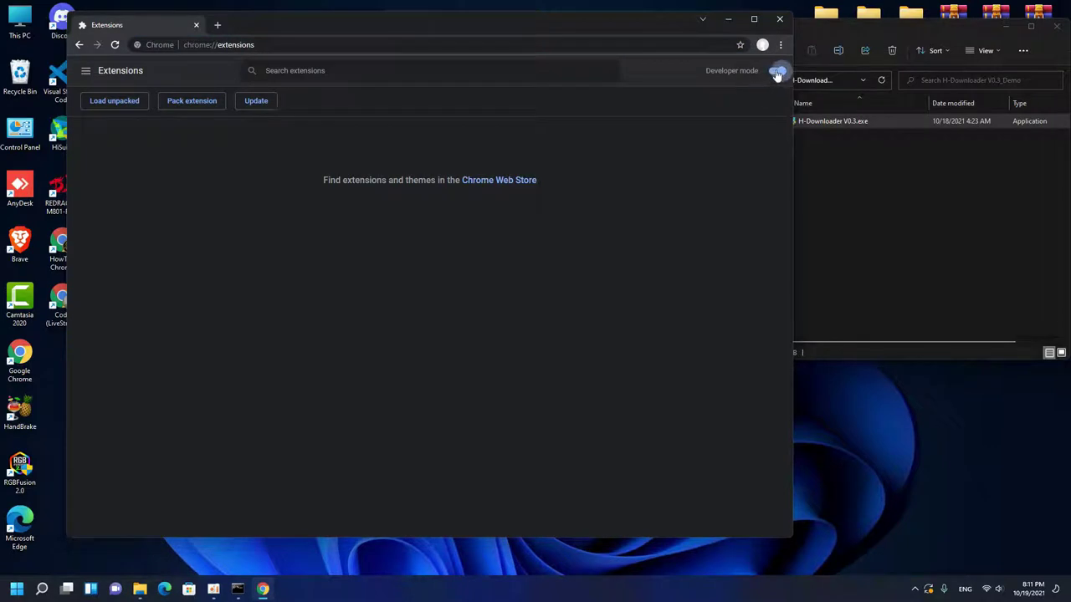
double_click(722, 71)
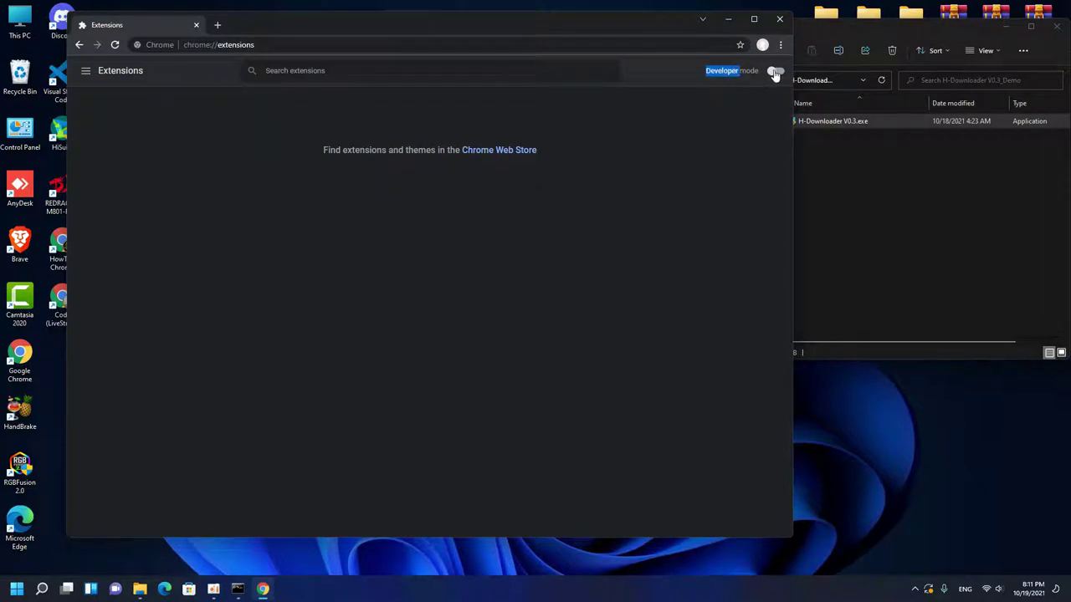
left_click(774, 71)
left_click_drag(652, 36, 667, 30)
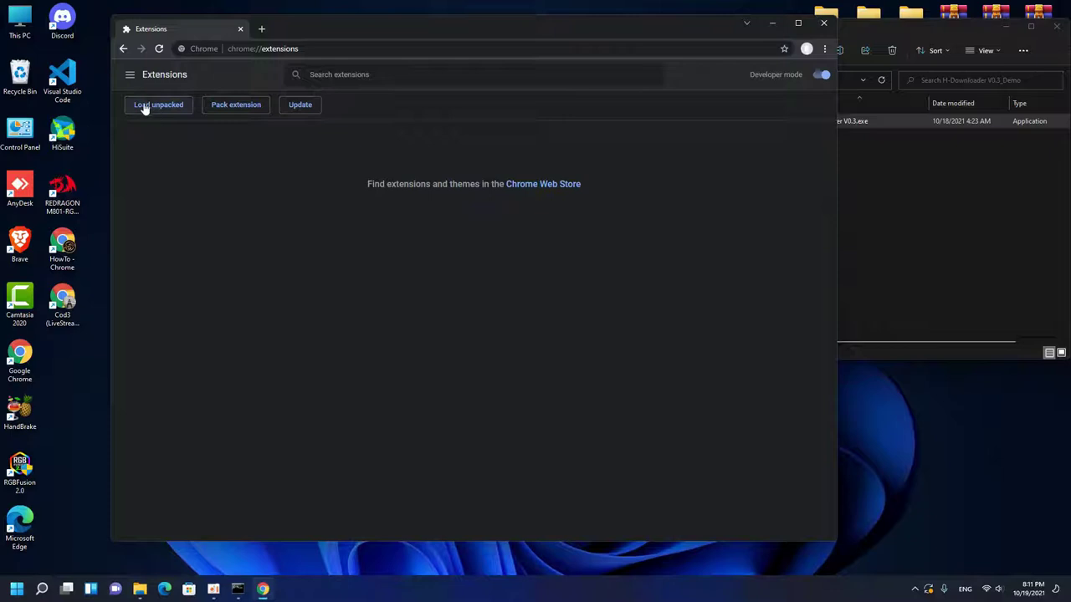
Load the unpacked extension from C:\Program Files (x86)\GoogleChromePortable\App\Chrome-bin\94.0.4606.81.
left_click(170, 106)
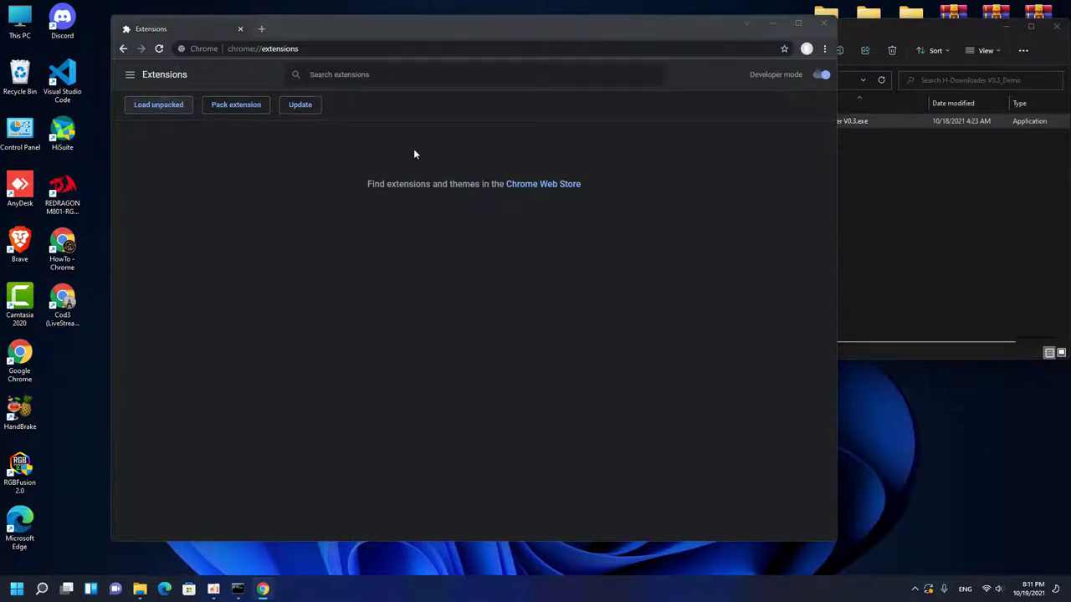
left_click_drag(380, 22, 489, 17)
left_click(276, 254)
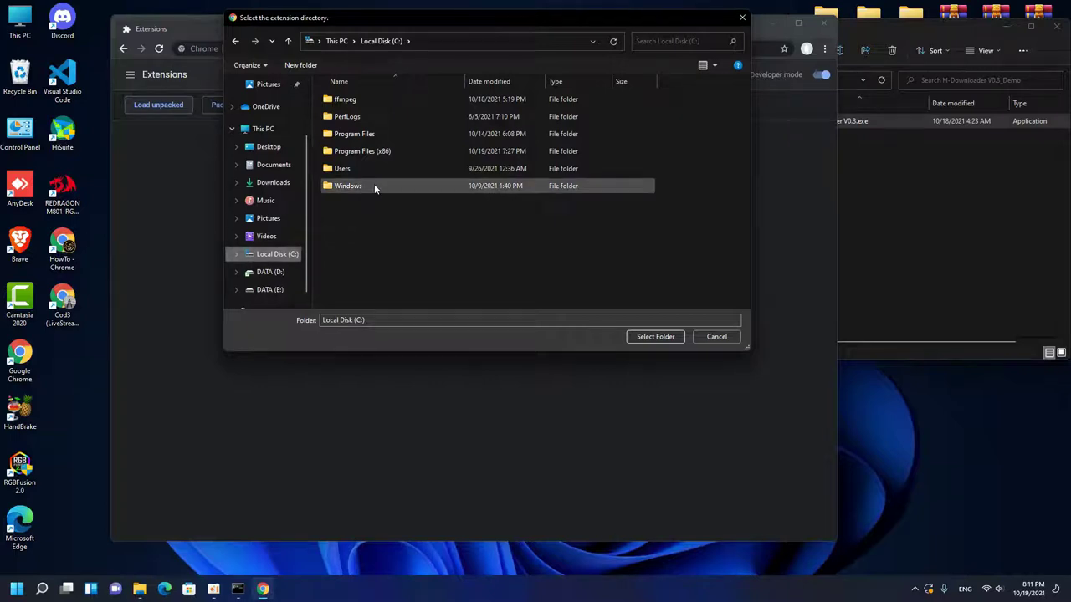
double_click(383, 150)
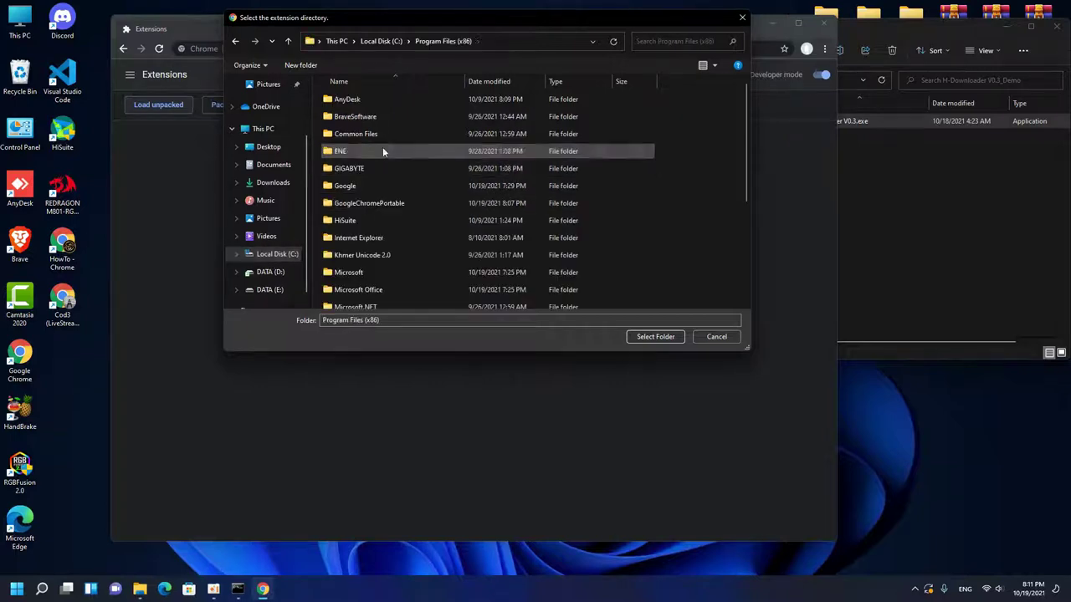
double_click(383, 202)
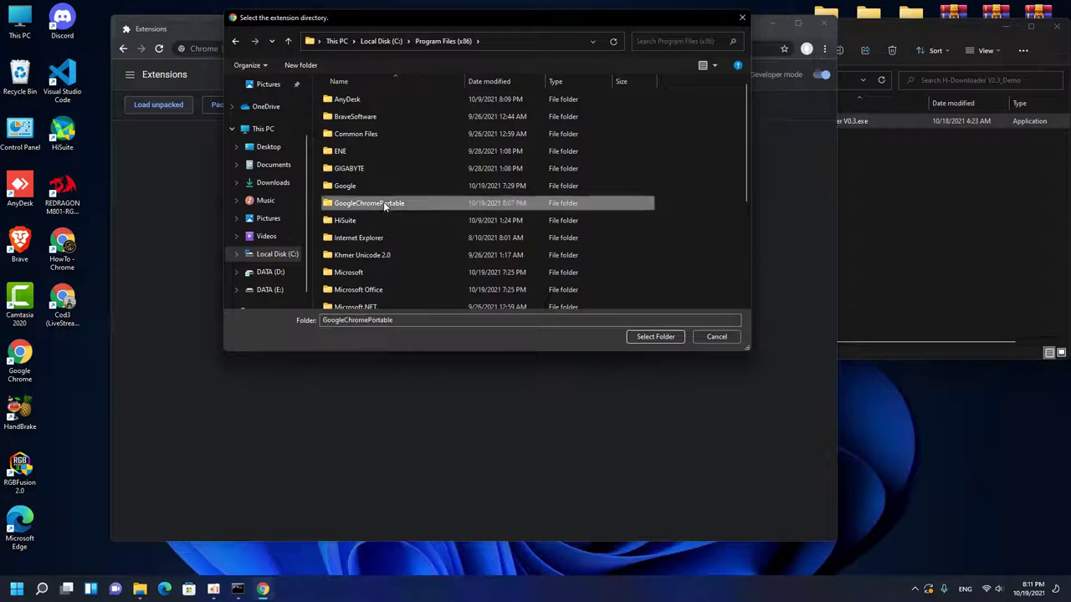
double_click(347, 99)
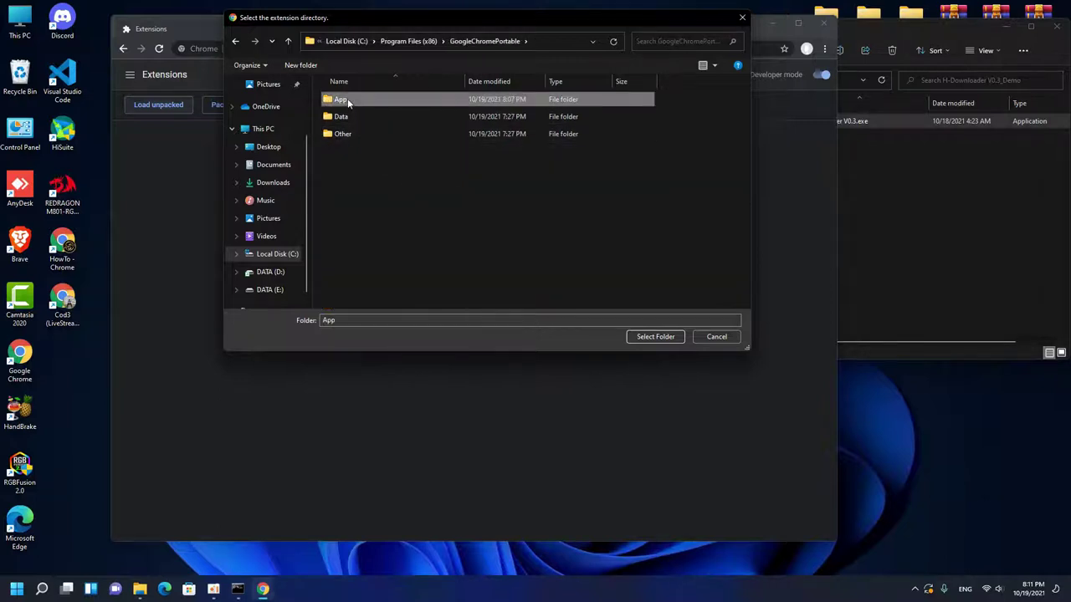
double_click(352, 117)
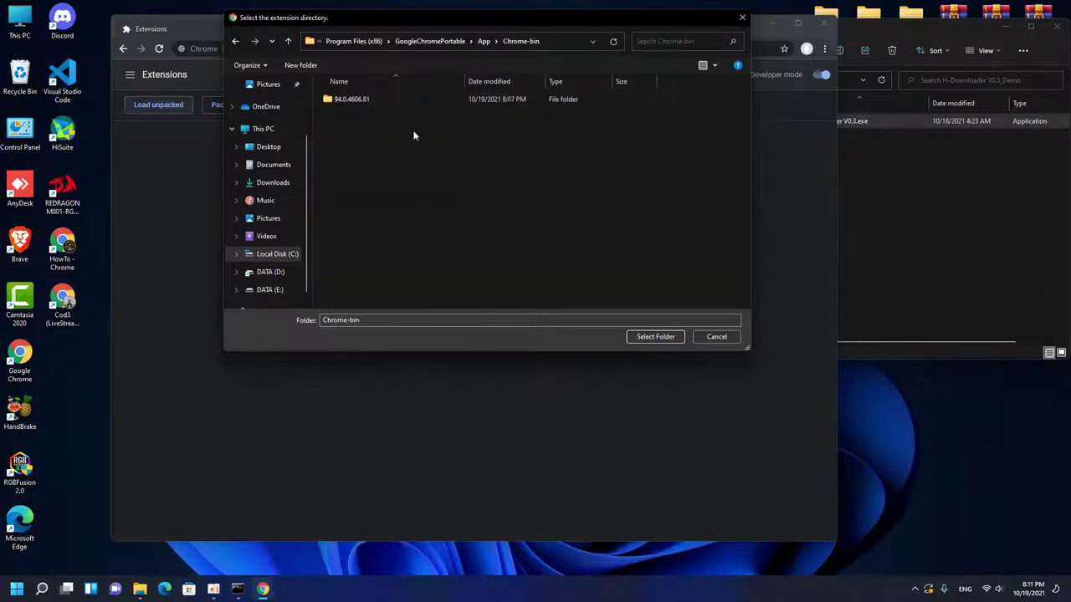
left_click(363, 99)
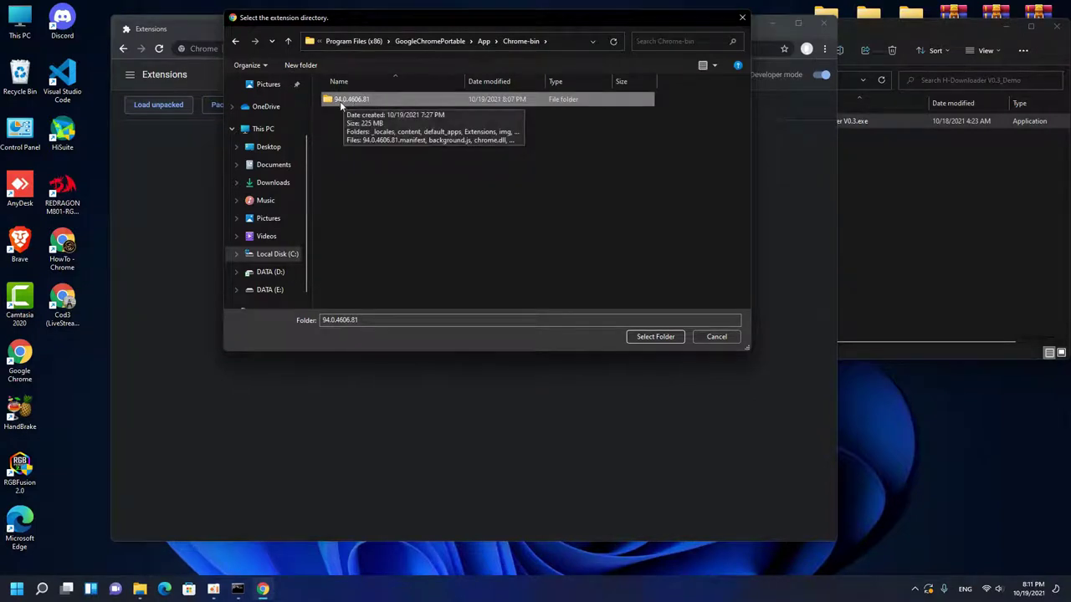
left_click(649, 336)
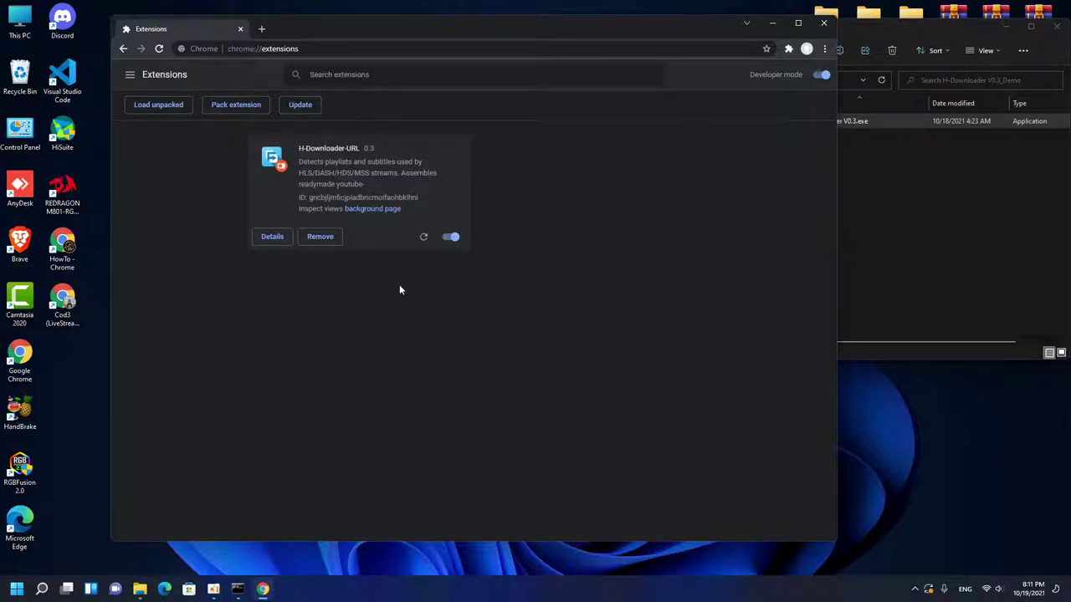
Replace the Extensions page with a new tab and arrange the browser window beside the H-Downloader console.
left_click_drag(301, 146, 355, 148)
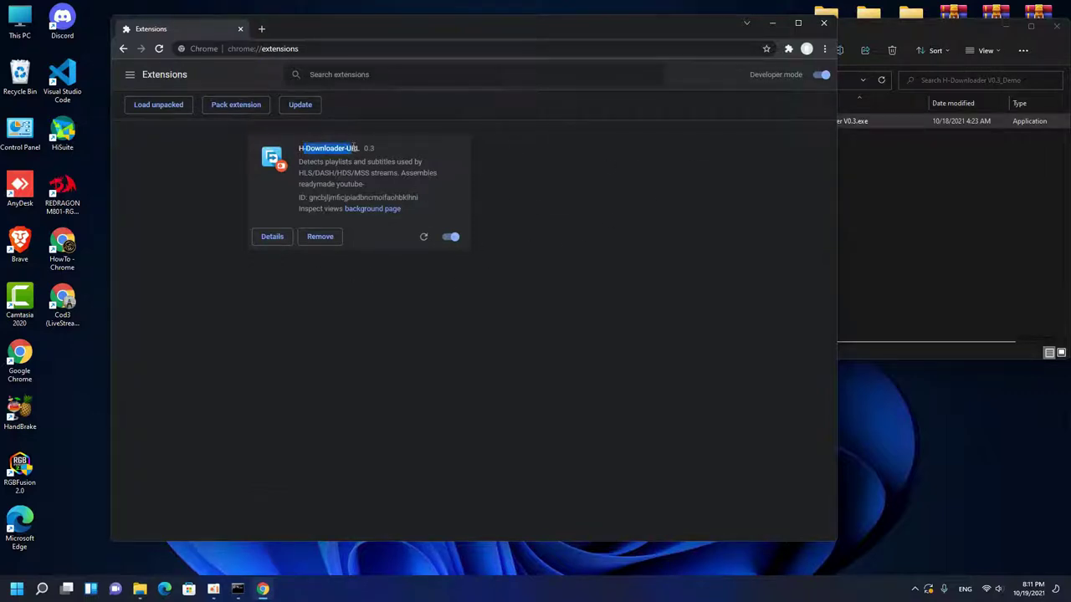
left_click(261, 29)
left_click(240, 29)
left_click_drag(418, 26, 668, 30)
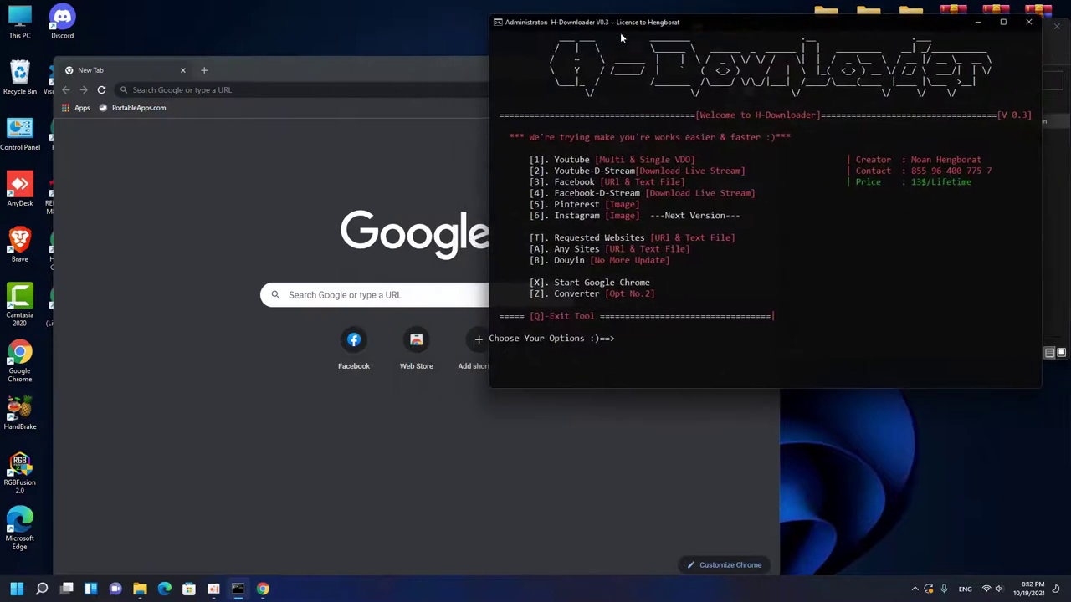
left_click(425, 67)
left_click_drag(425, 67, 414, 36)
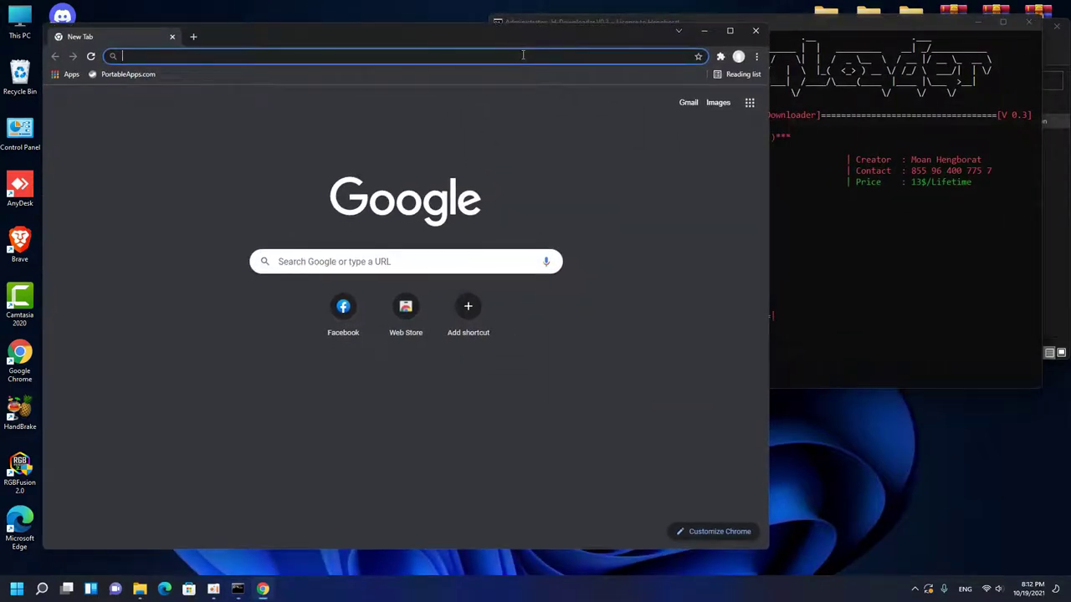
Pin the H-Downloader-URL extension to the browser toolbar and open the Watch page on facebook.com.
type("facebook.com")
key("Return")
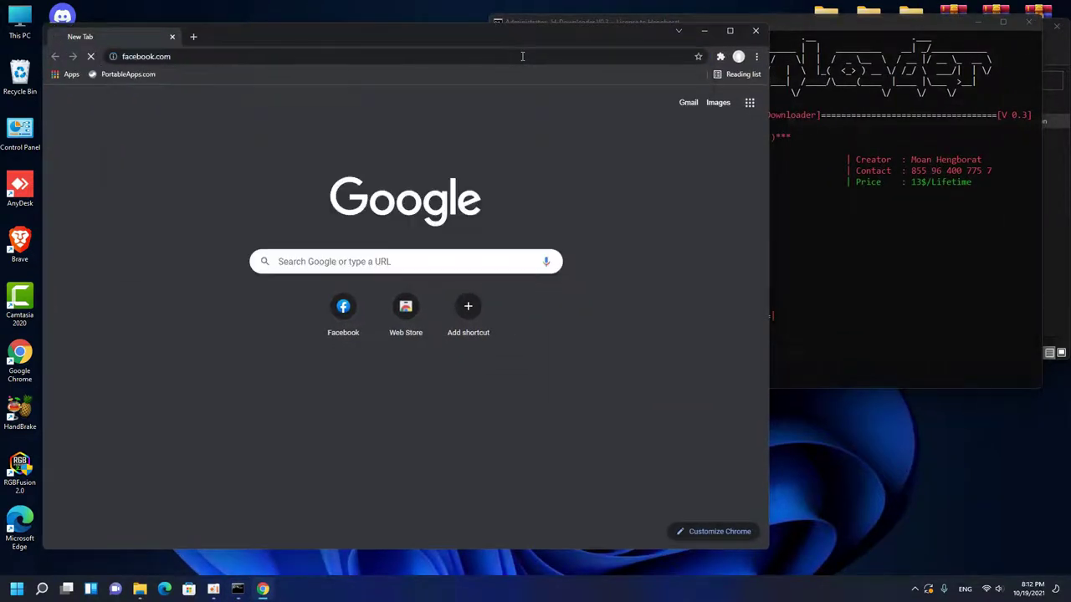
left_click(720, 56)
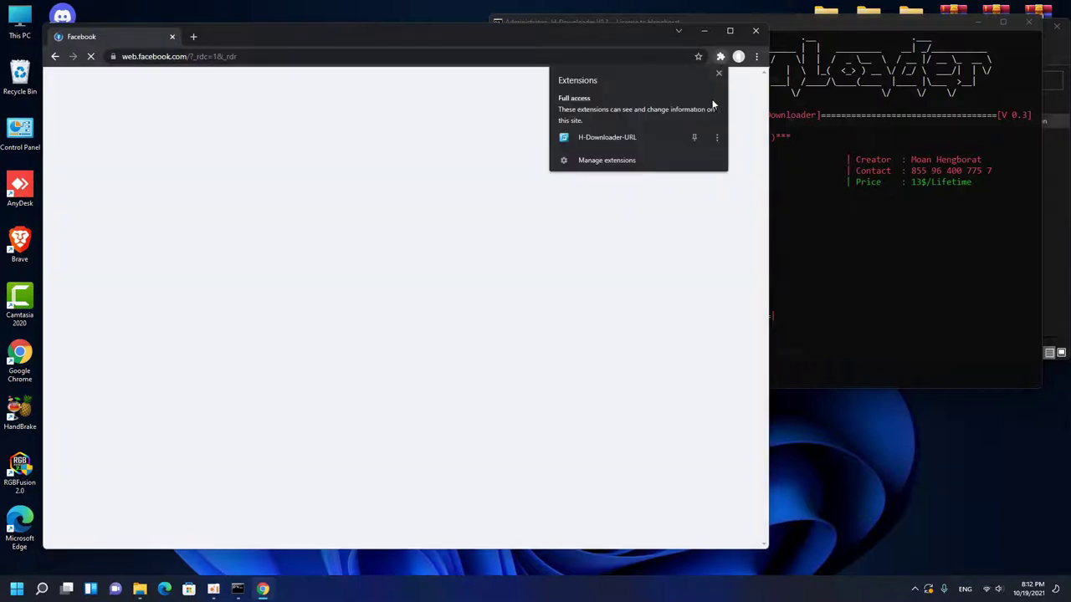
left_click_drag(619, 33, 583, 14)
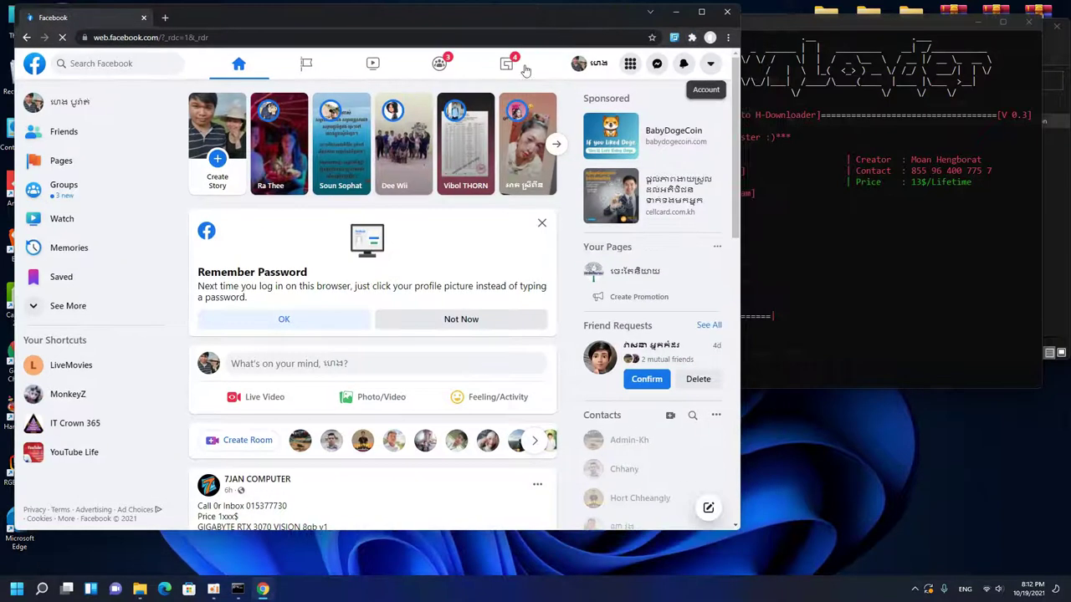
left_click(372, 64)
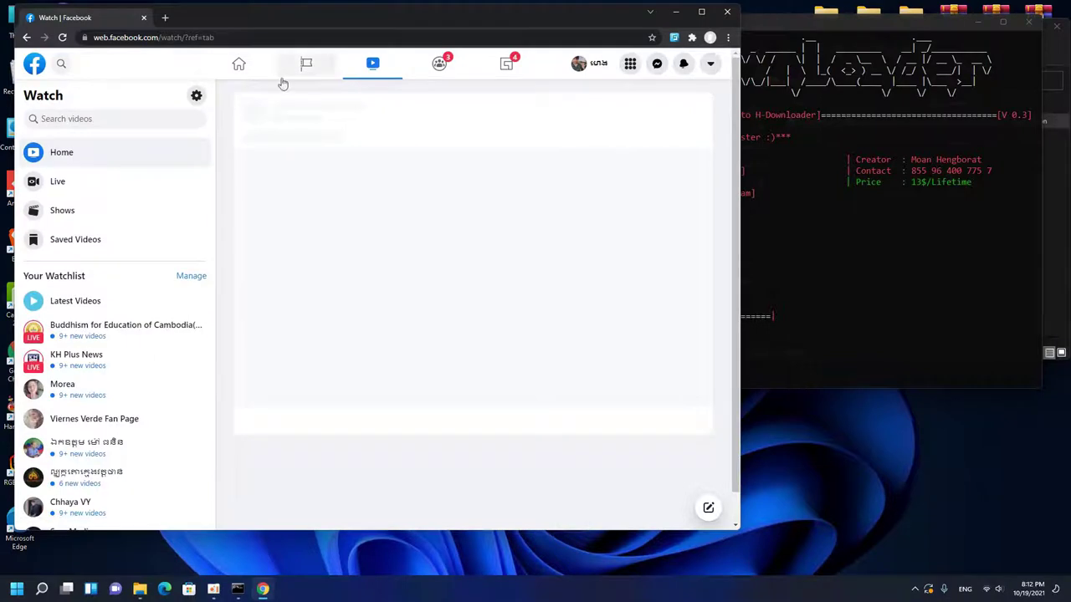
Open the Live section of Facebook Watch and start SDACH GAME's "Tes Green Screen" live video.
left_click(76, 182)
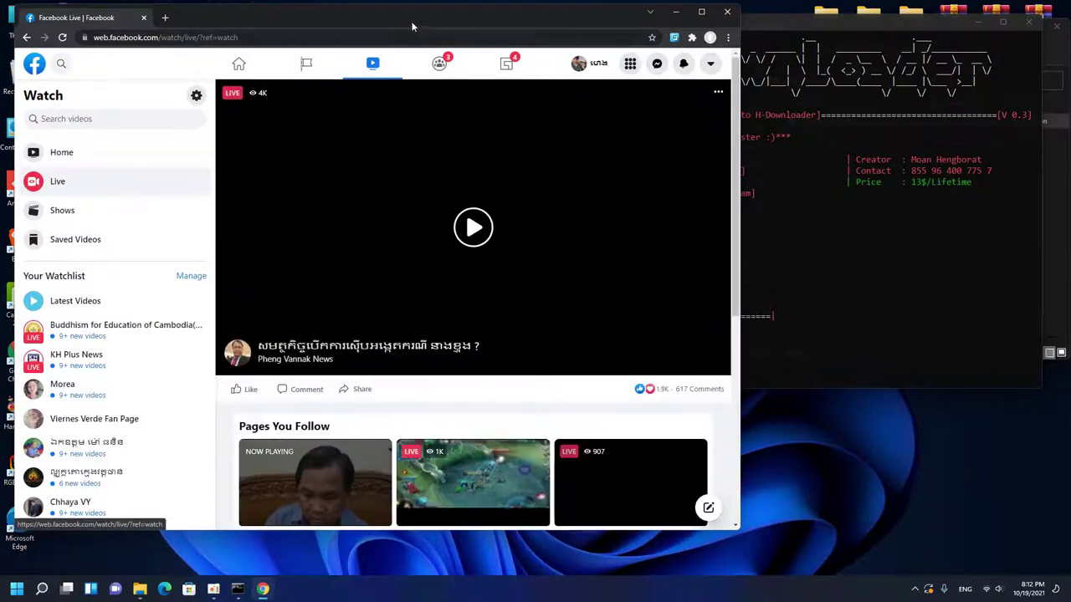
left_click_drag(411, 27, 407, 24)
scroll(505, 178, "down", 3)
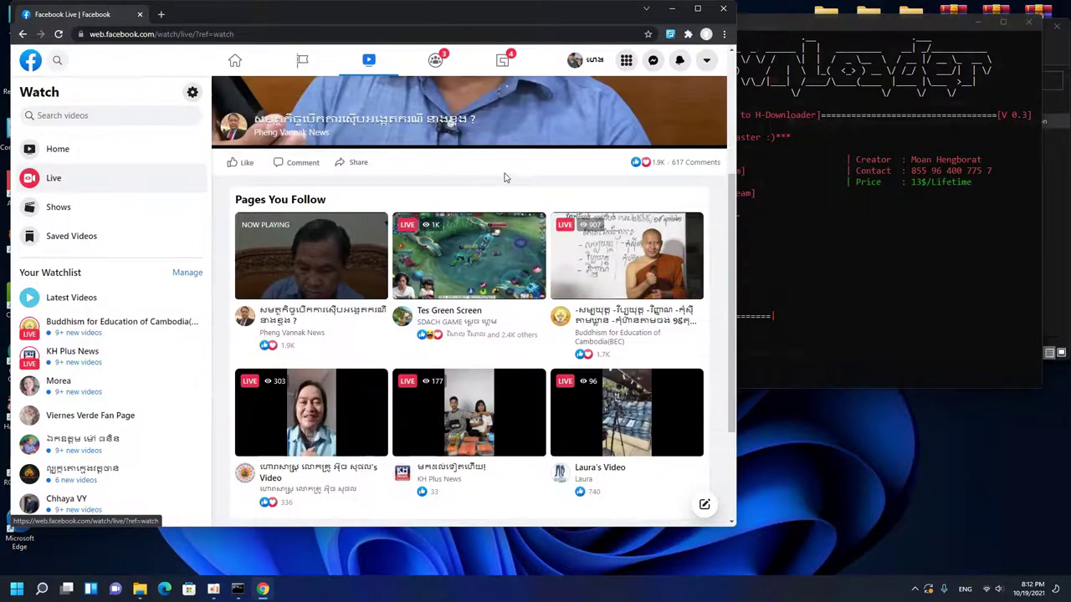
scroll(504, 177, "down", 1)
scroll(474, 201, "up", 1)
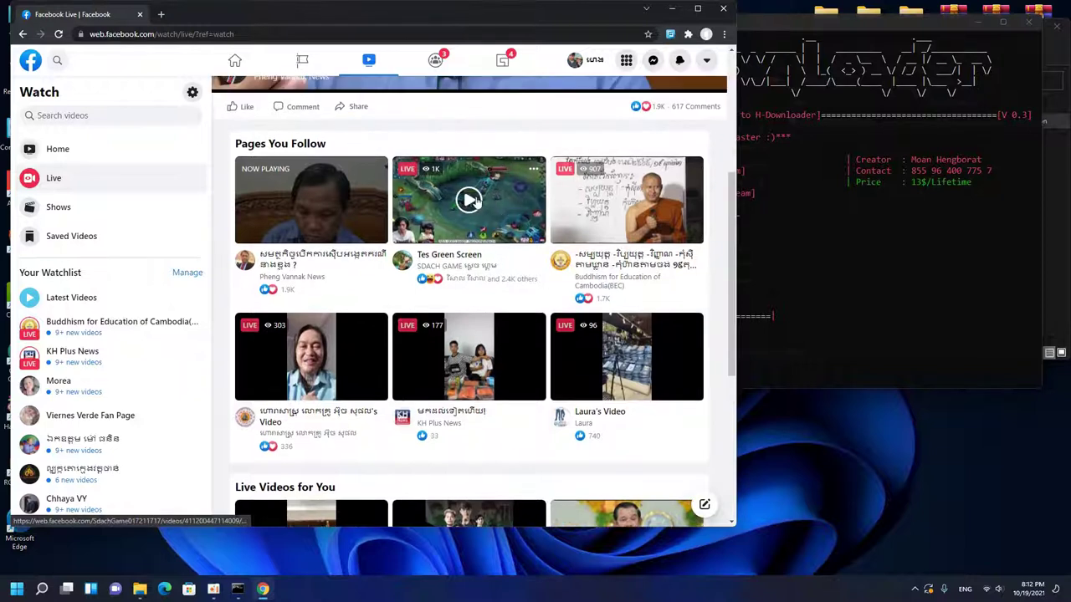
left_click(474, 201)
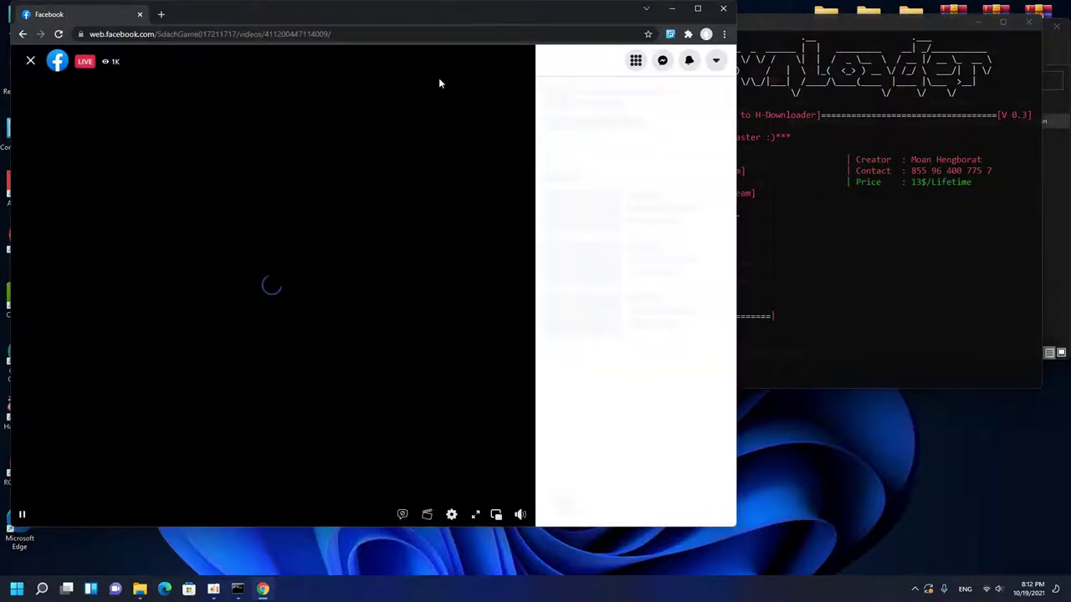
left_click_drag(459, 20, 491, 19)
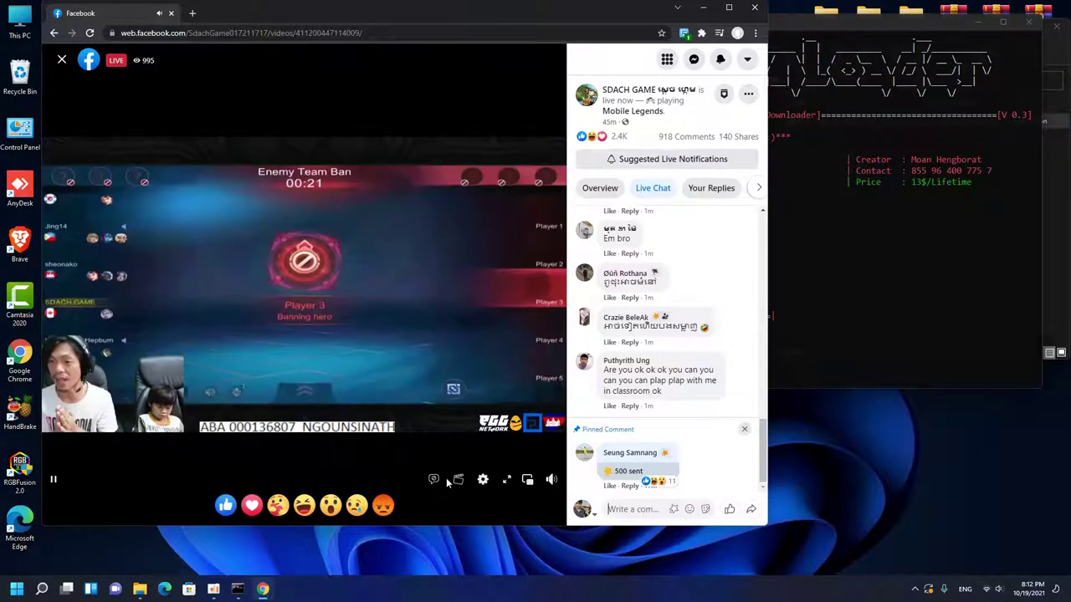
Copy the live video's DASH stream URL from the H-Downloader-URL extension and choose option 4, Facebook-D-Stream, in the H-Downloader console.
mouse_move(552, 477)
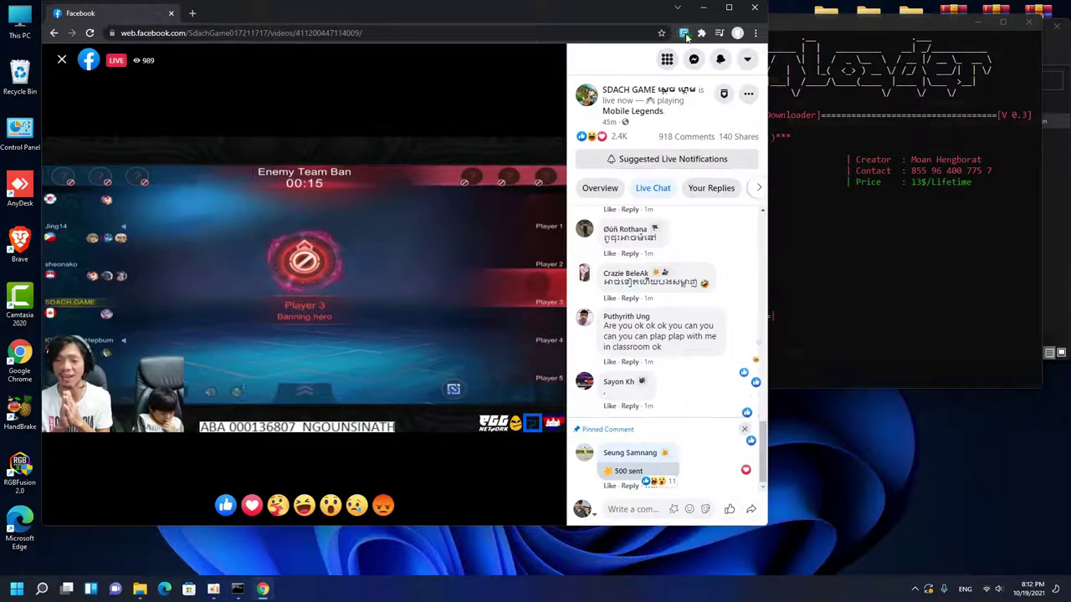
left_click(683, 34)
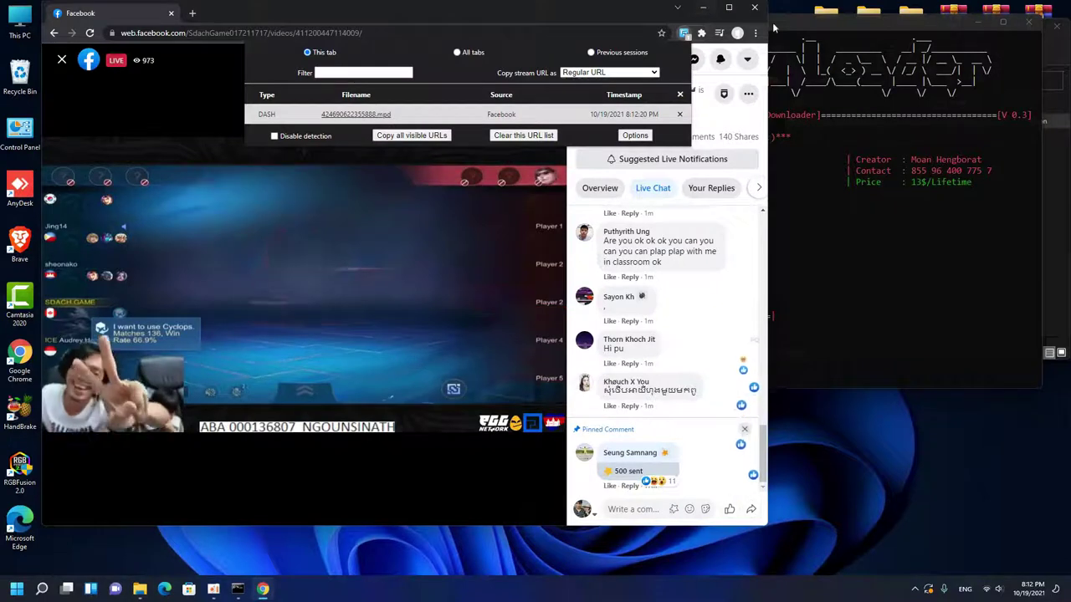
left_click_drag(774, 29, 744, 25)
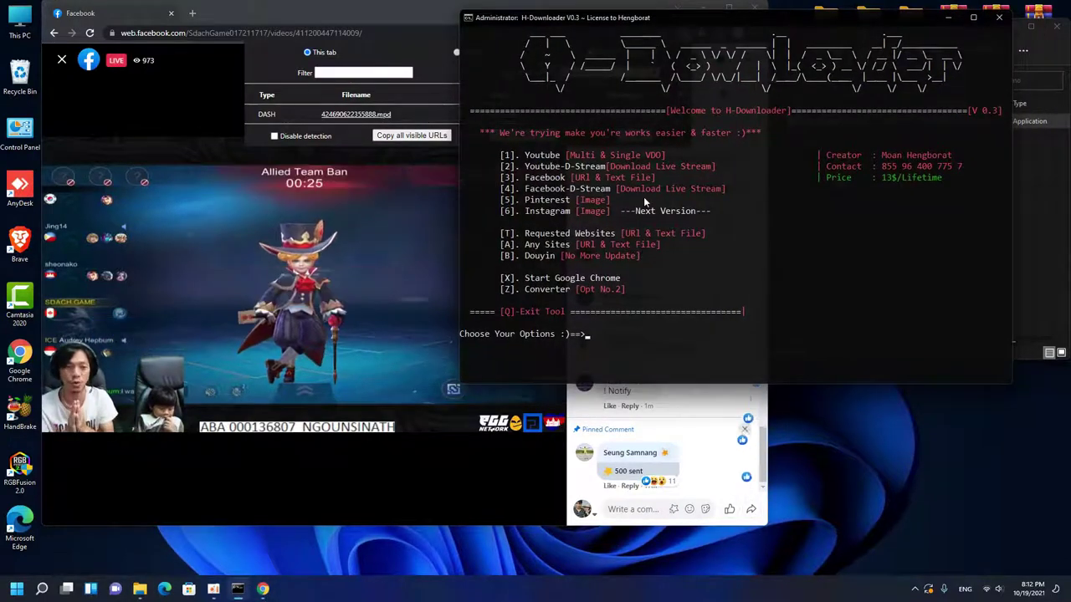
type("4")
key("Return")
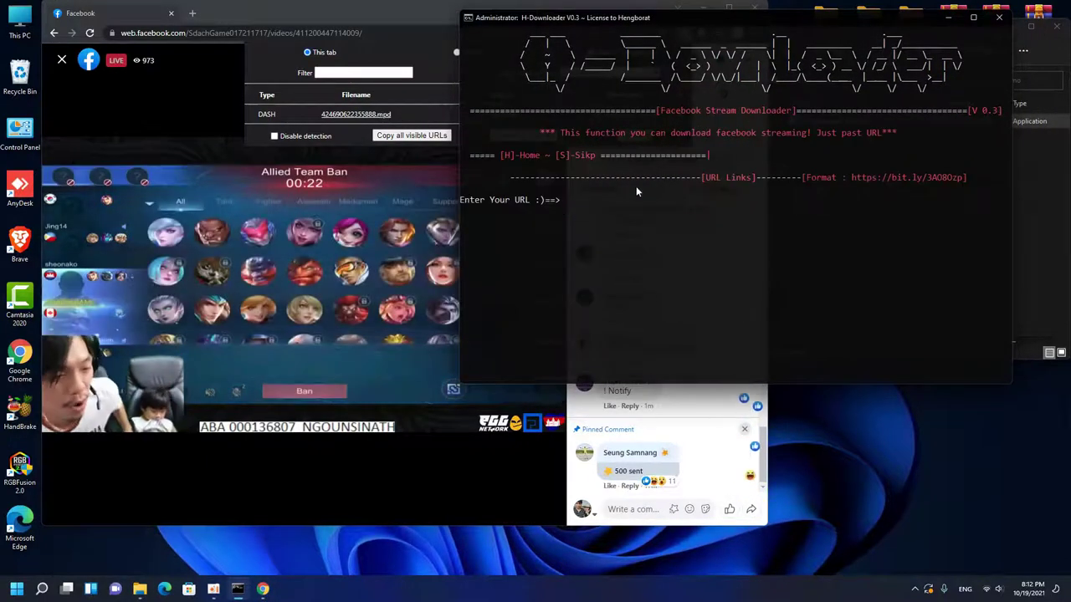
Close the live video and its mini player, clear the browser away, and look inside the Facebook-LiveStream folder.
left_click(61, 59)
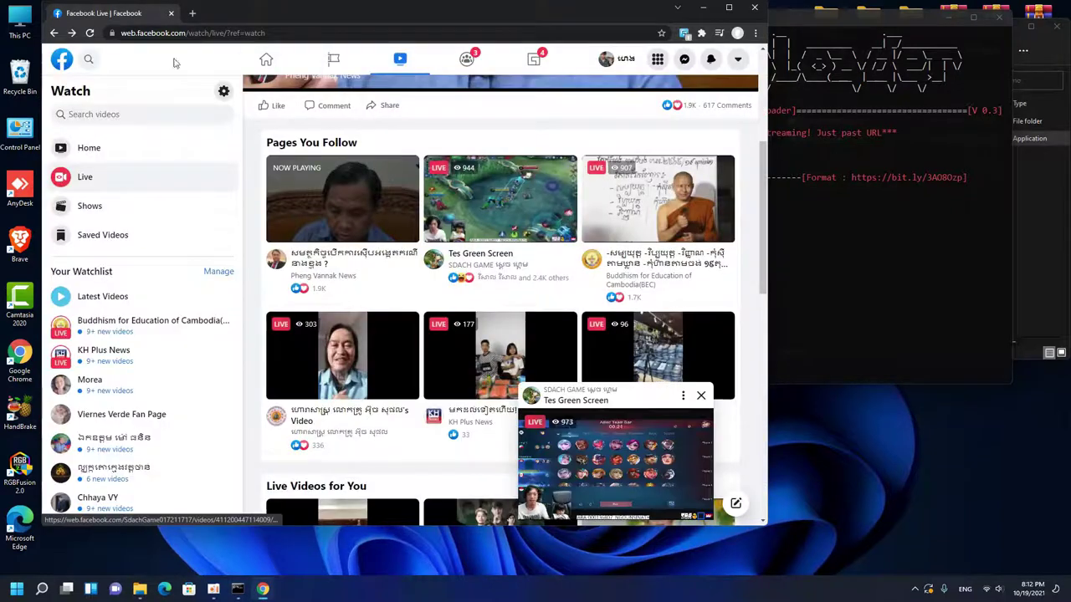
left_click(701, 395)
left_click_drag(629, 24, 403, 25)
left_click(615, 25)
left_click_drag(615, 25, 290, 22)
double_click(815, 121)
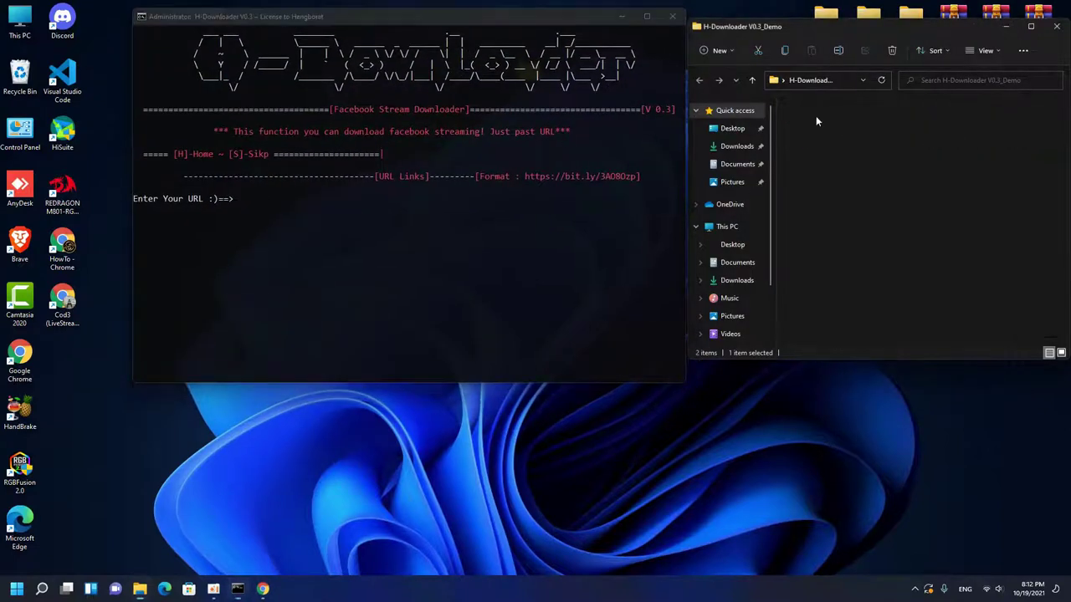
left_click(700, 81)
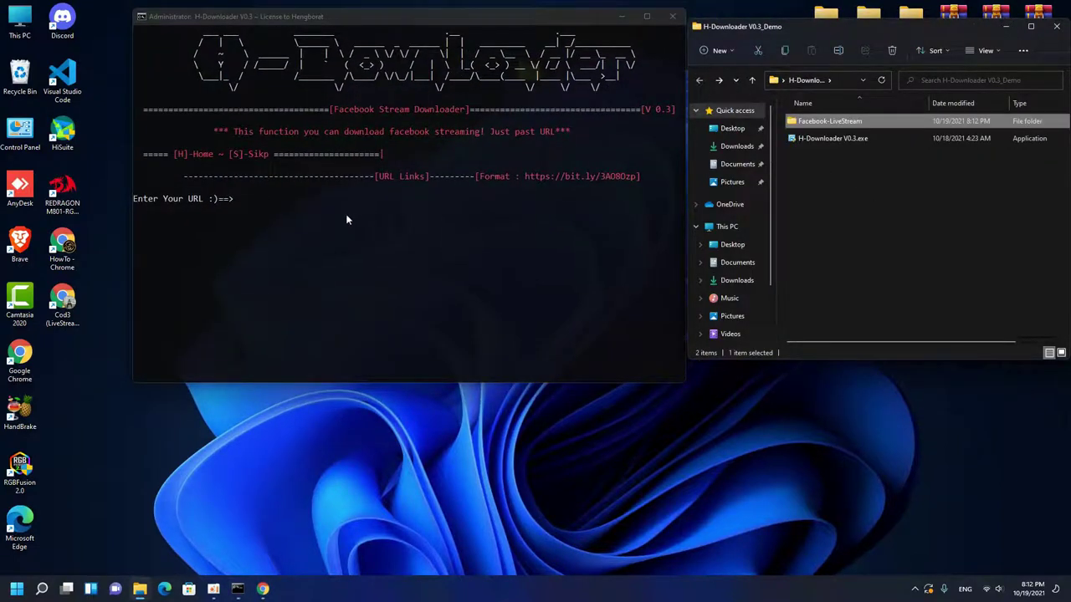
Paste the copied stream URL at the Facebook Stream Downloader's URL prompt and submit it.
left_click_drag(378, 19, 344, 12)
right_click(222, 215)
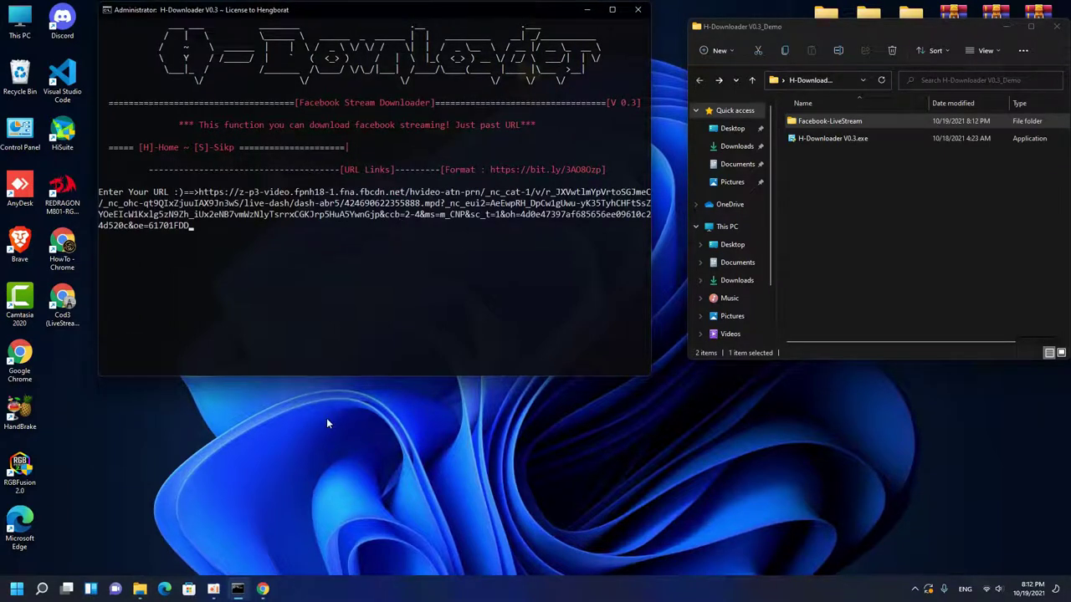
left_click(263, 589)
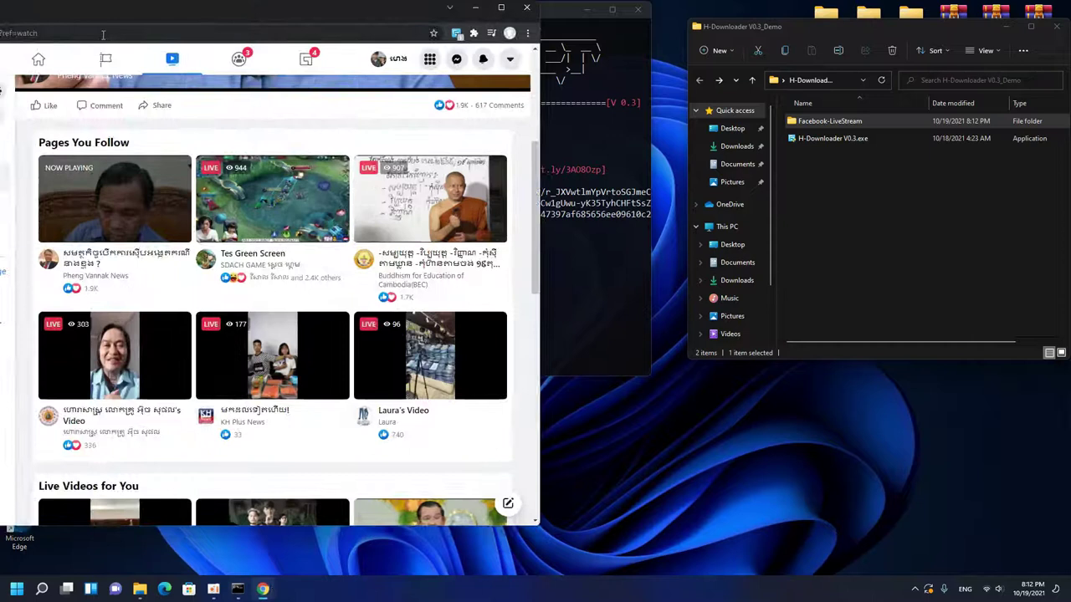
left_click(483, 10)
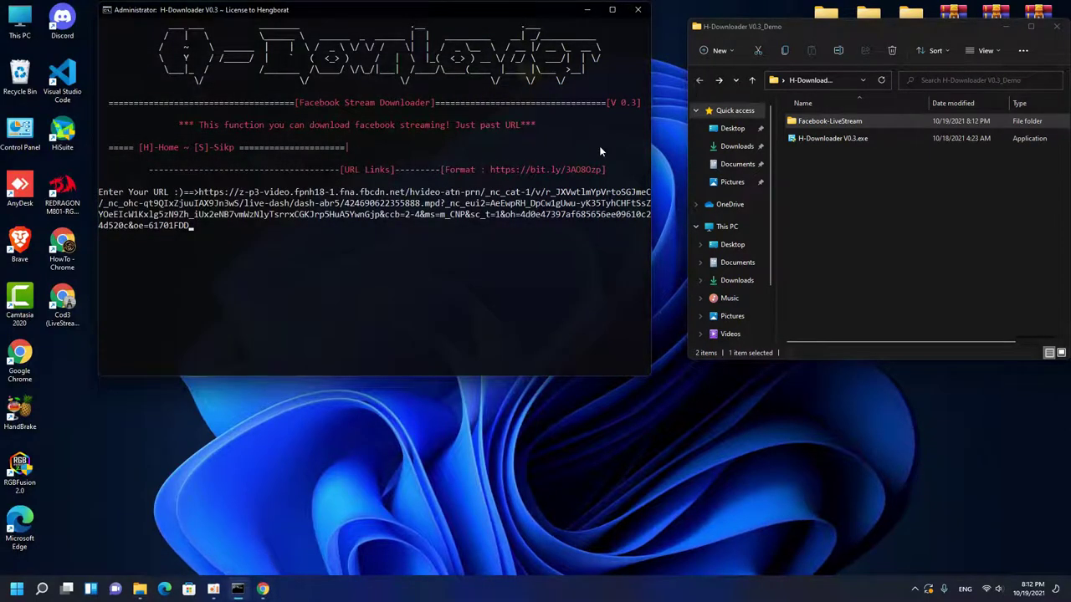
left_click(390, 265)
key("Return")
Open the Facebook-LiveStream folder and start the stream download with the video title FBDownload01.
double_click(830, 121)
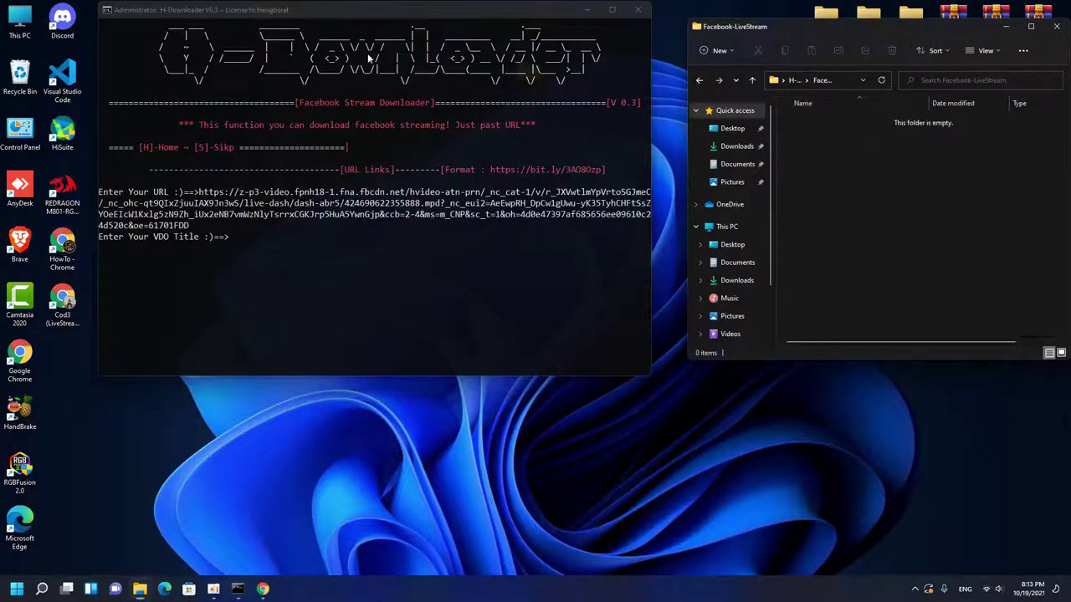
left_click_drag(384, 12, 379, 10)
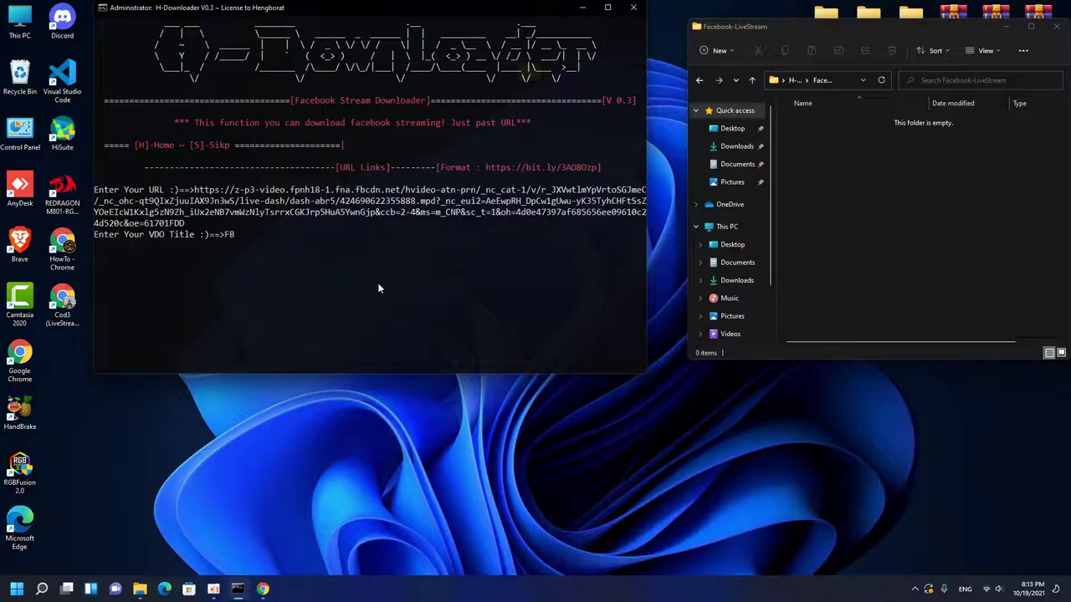
key("BackSpace")
key("BackSpace")
key("BackSpace")
key("BackSpace")
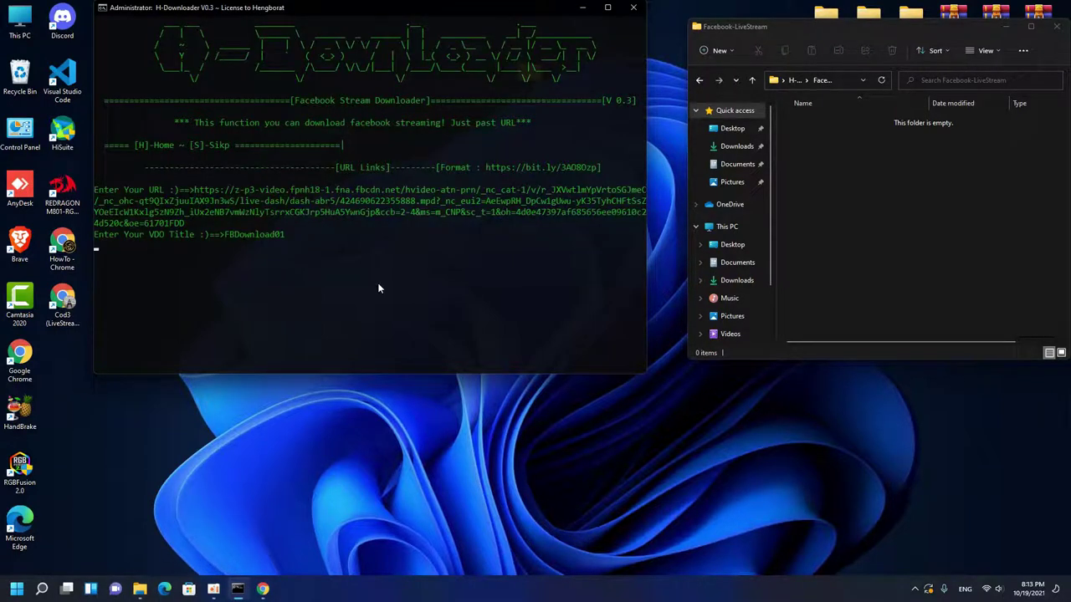
Arrange the H-Downloader console and the Facebook-LiveStream folder window side by side to check for FBDownload01.mp4.
left_click_drag(385, 11, 374, 12)
left_click_drag(836, 26, 790, 10)
left_click(810, 103)
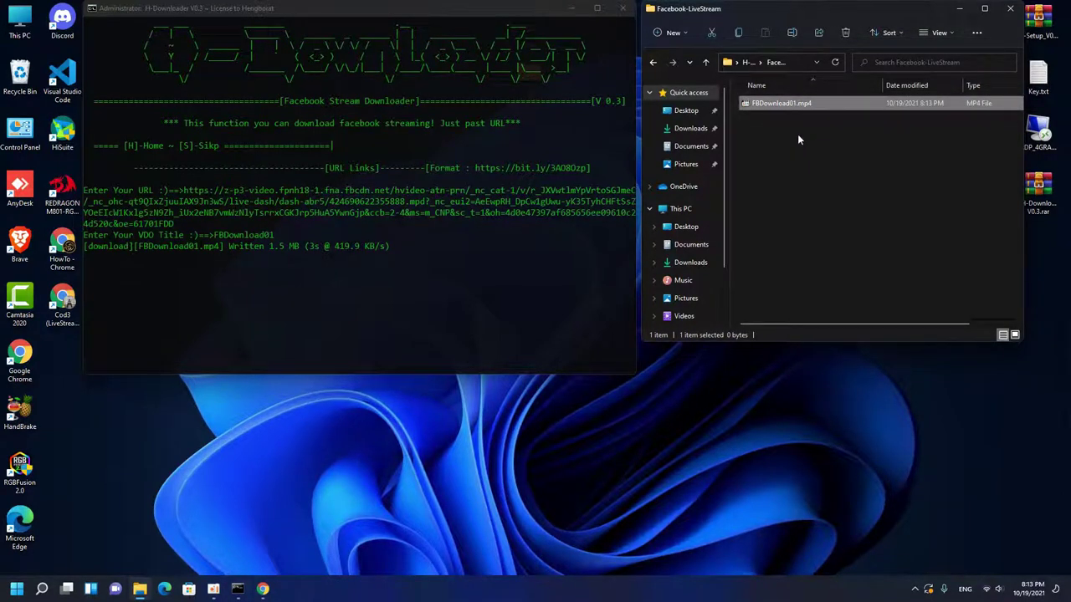
left_click(797, 136)
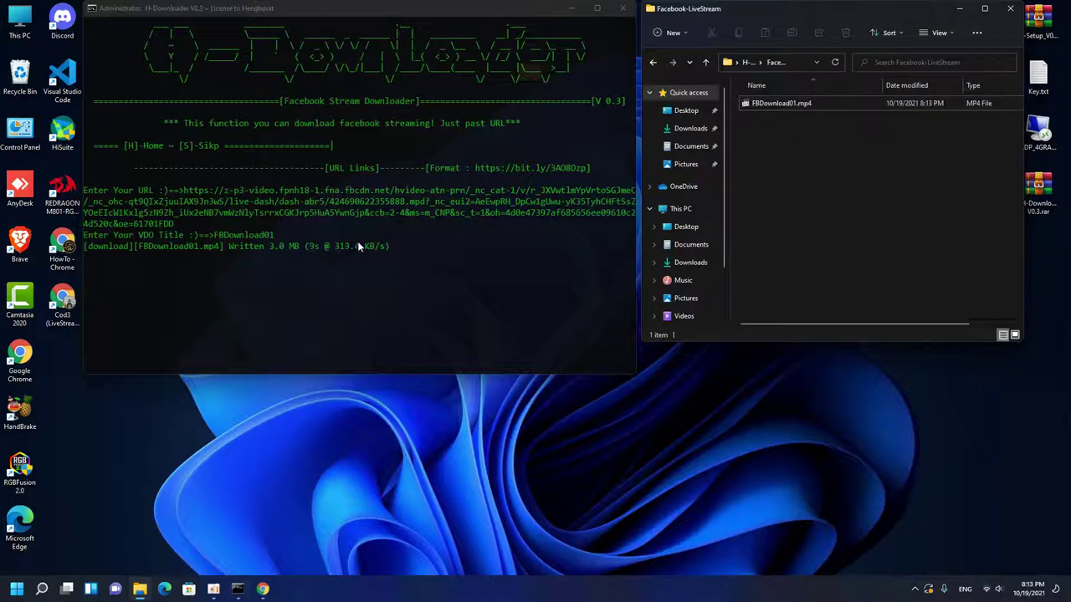
Play the partially downloaded FBDownload01.mp4 at 55% volume in a repositioned player window, and close the player.
double_click(791, 104)
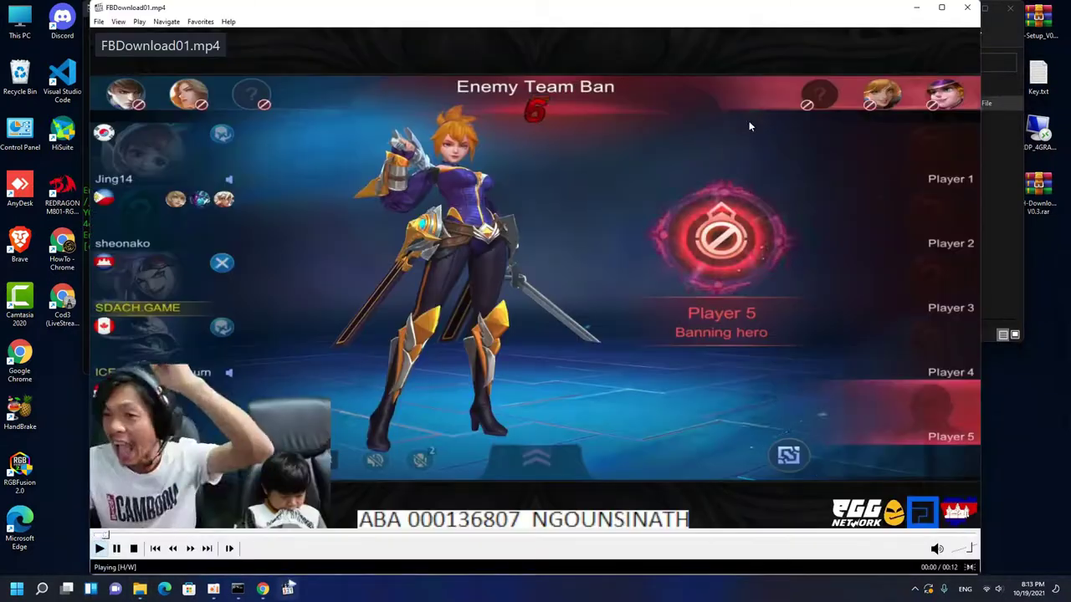
scroll(501, 108, "down", 3)
left_click_drag(502, 25, 395, 50)
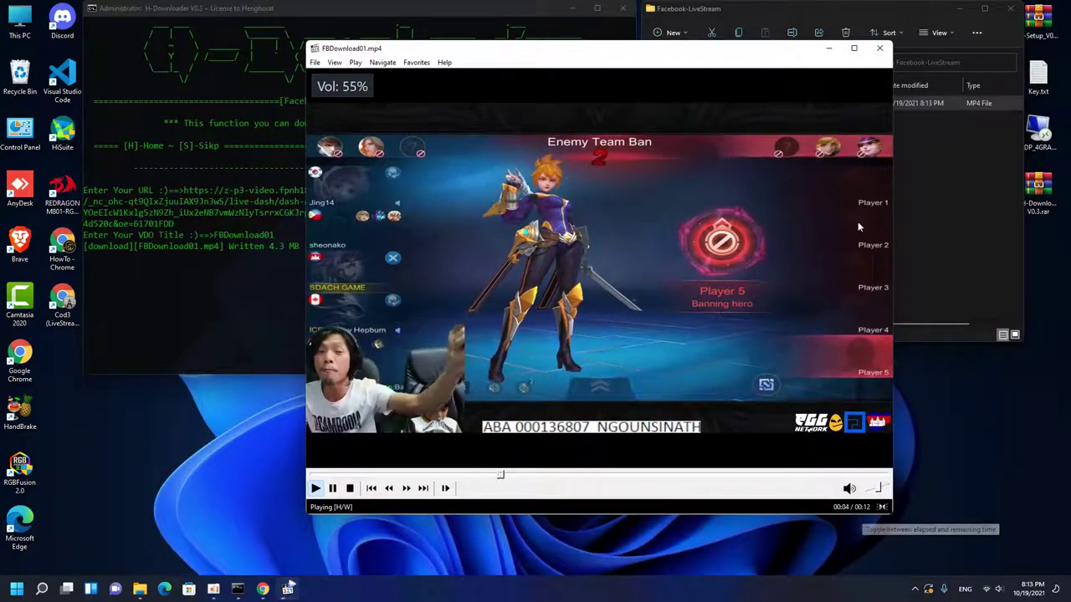
left_click(880, 47)
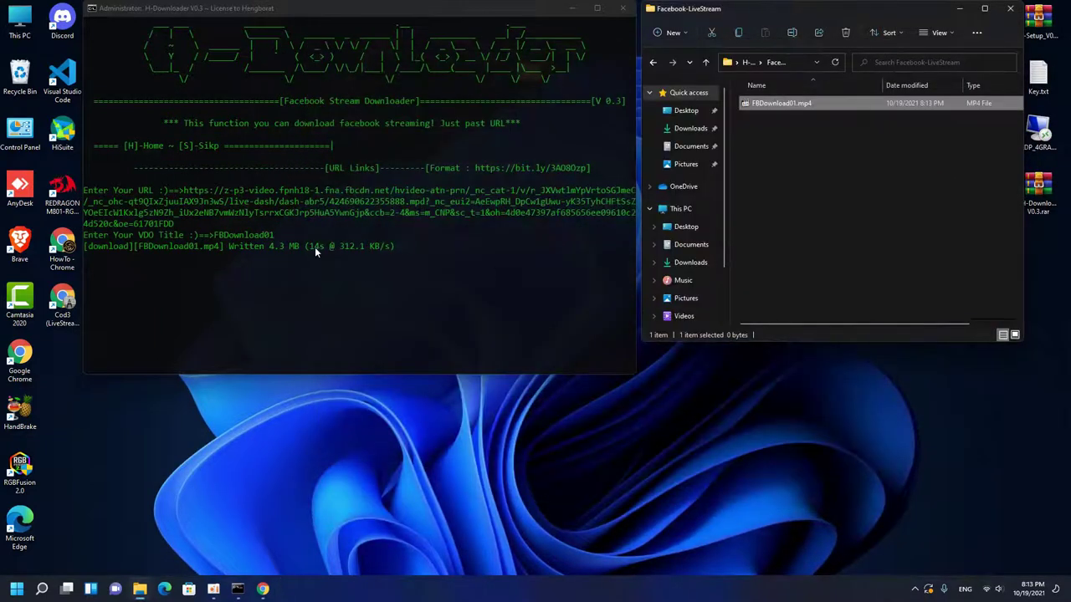
Play FBDownload01.mp4 again, skip ahead to 00:10, and close the player.
double_click(774, 104)
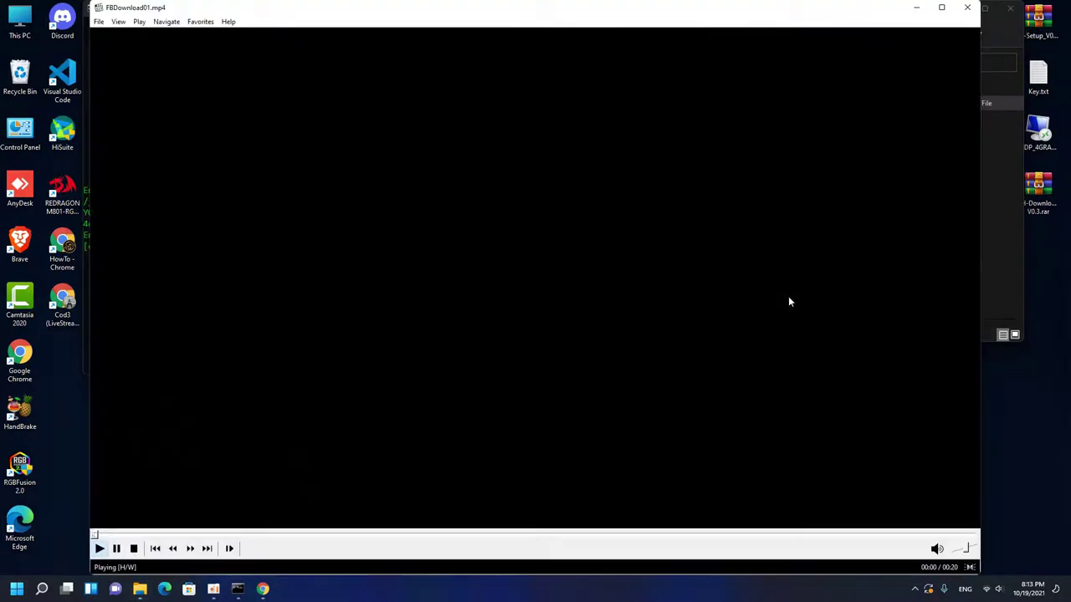
left_click(358, 536)
left_click(536, 536)
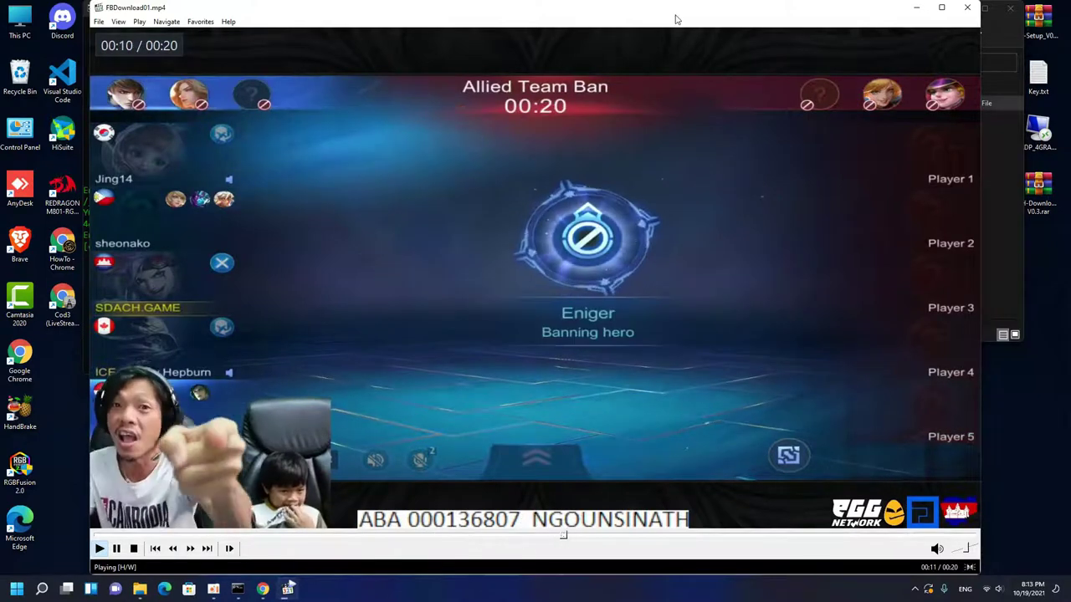
left_click_drag(752, 7, 709, 12)
left_click(935, 15)
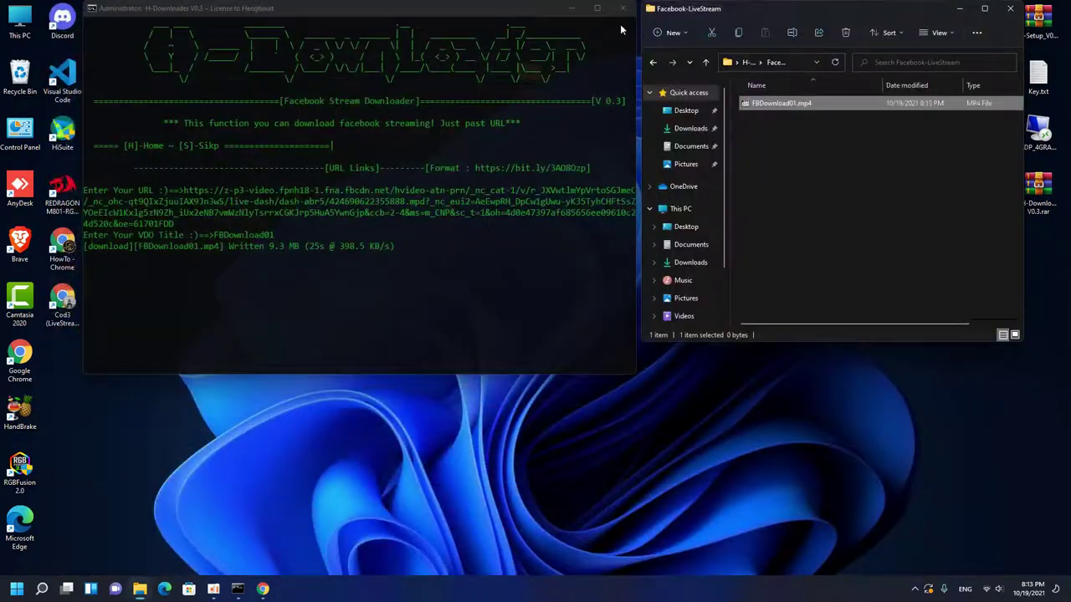
Reposition the console while the download runs, play the longer FBDownload01.mp4 up to 00:50, and close the player.
left_click_drag(532, 18, 524, 19)
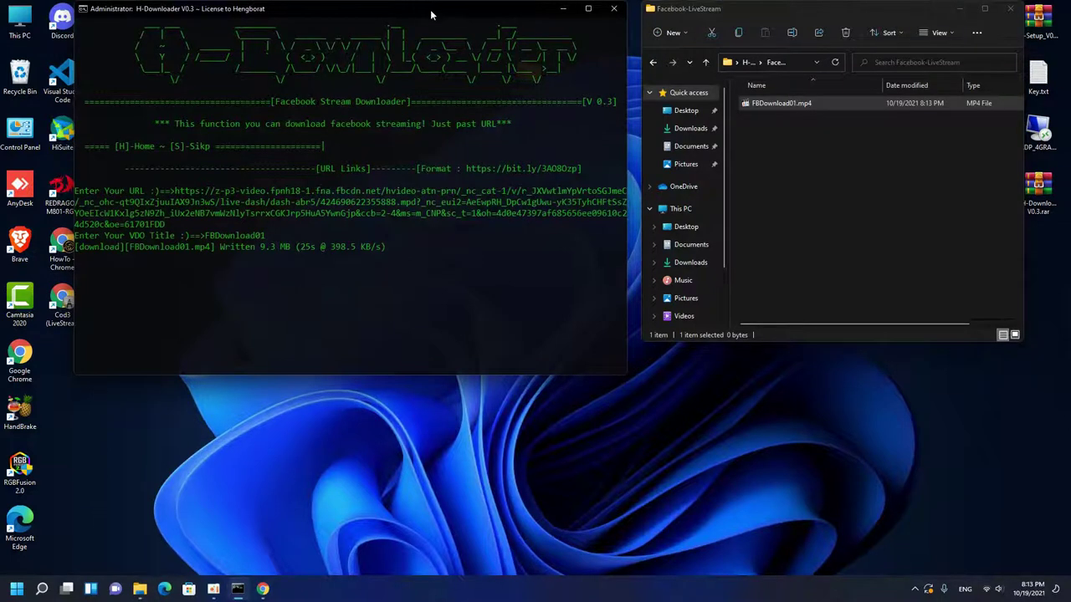
left_click_drag(433, 12, 422, 11)
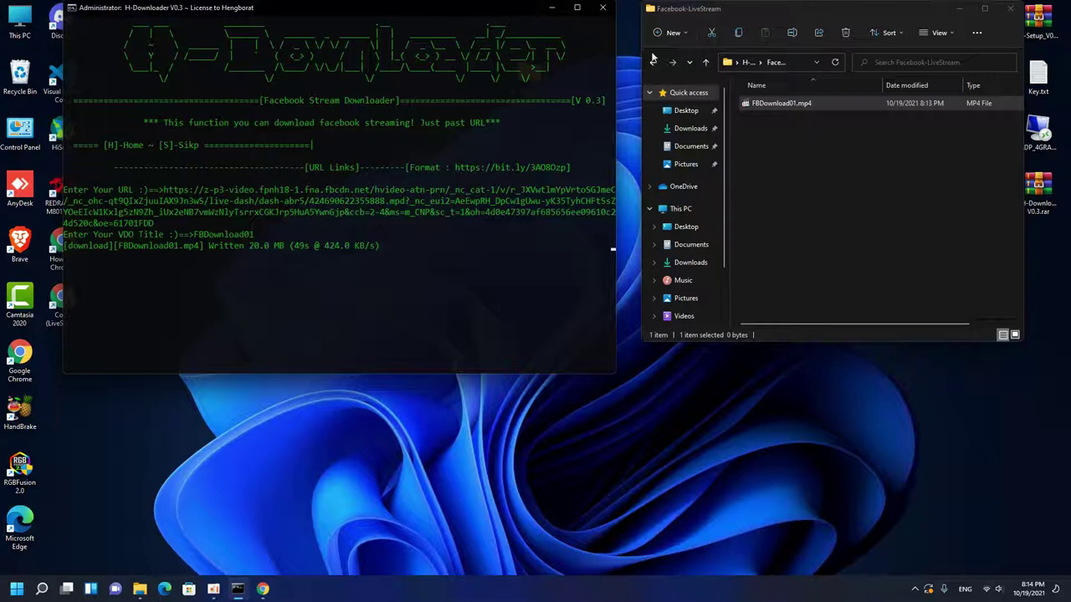
double_click(786, 103)
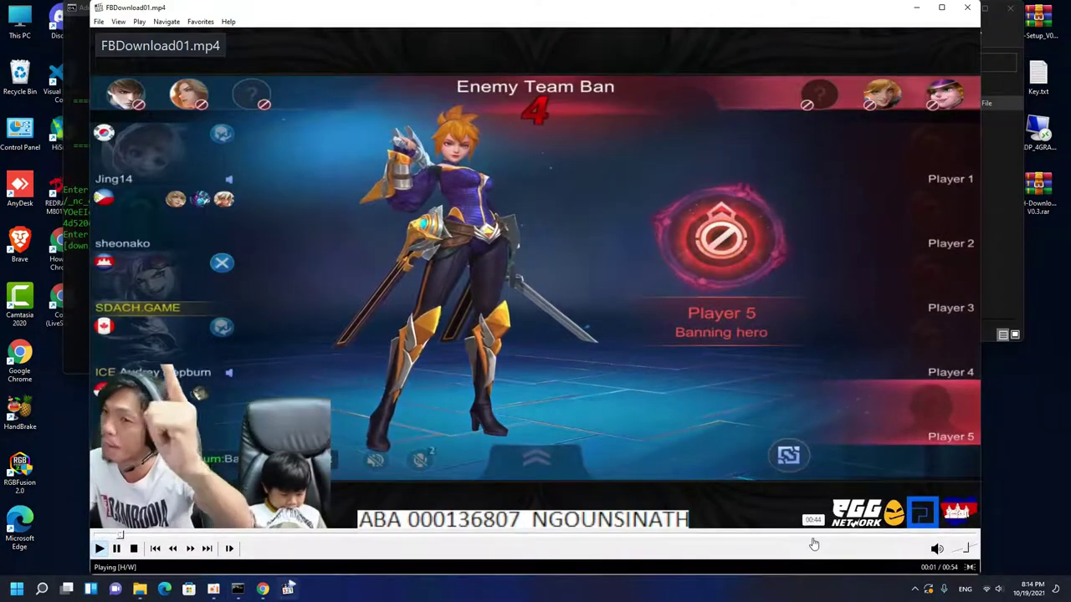
left_click(813, 539)
left_click(905, 539)
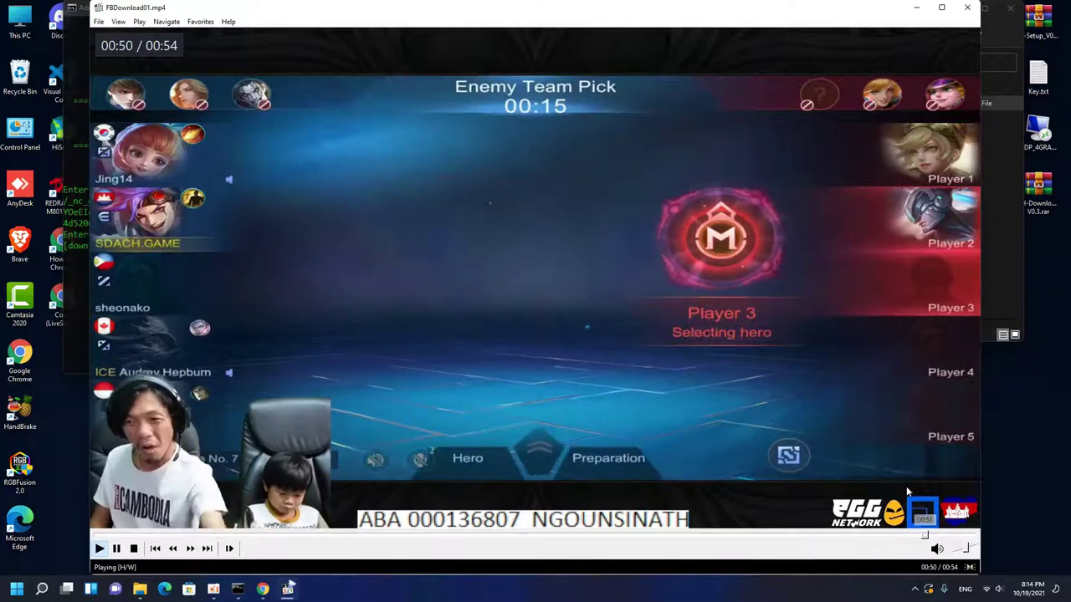
left_click(968, 10)
Interrupt the running stream download in the console and answer n to terminating the batch job.
left_click(437, 180)
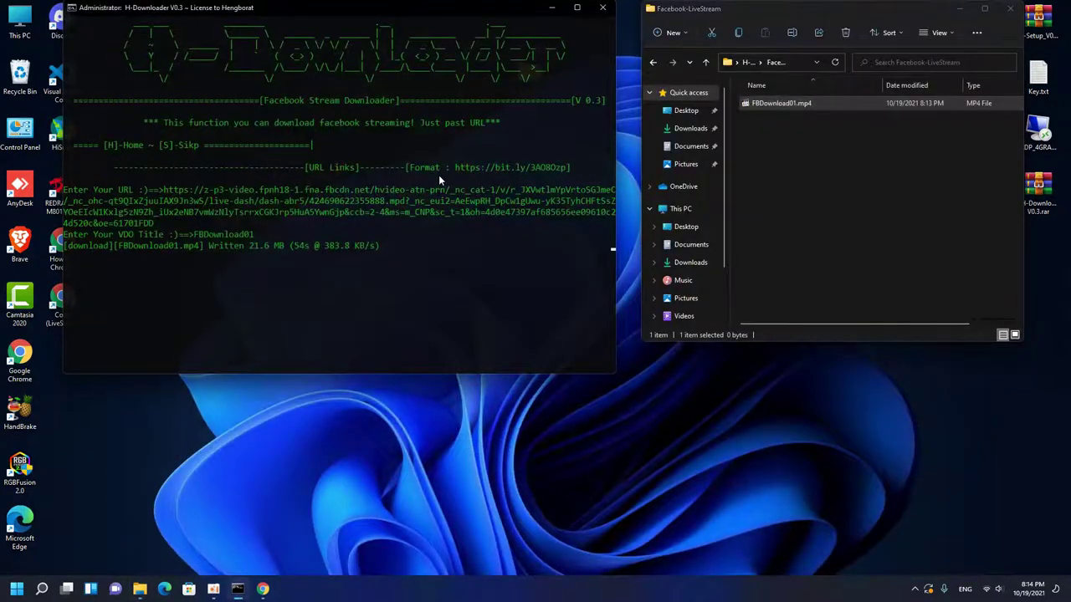
key("ctrl+c")
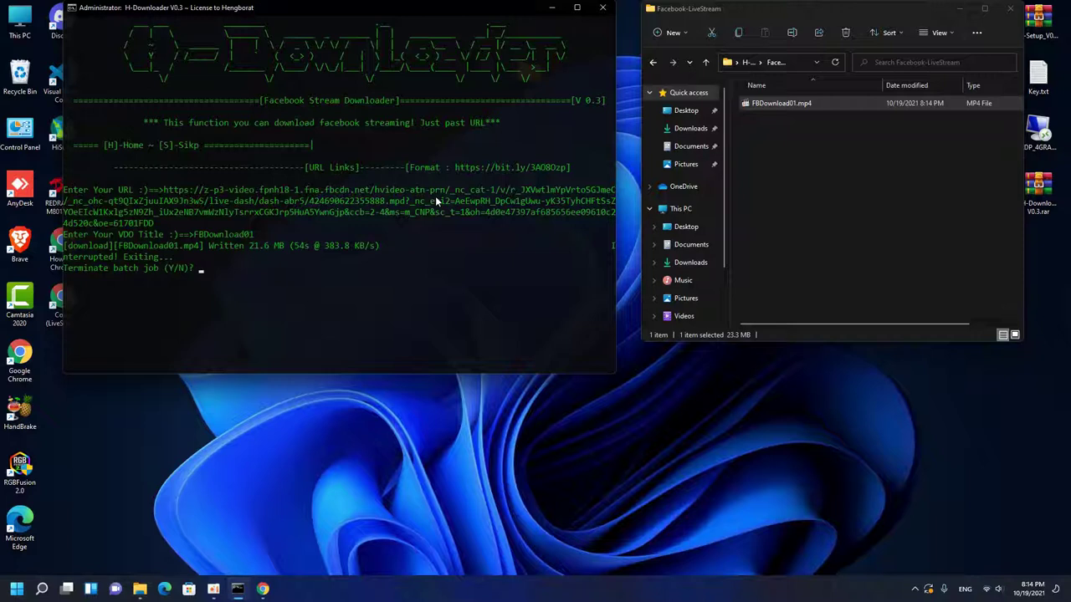
type("n")
key("Return")
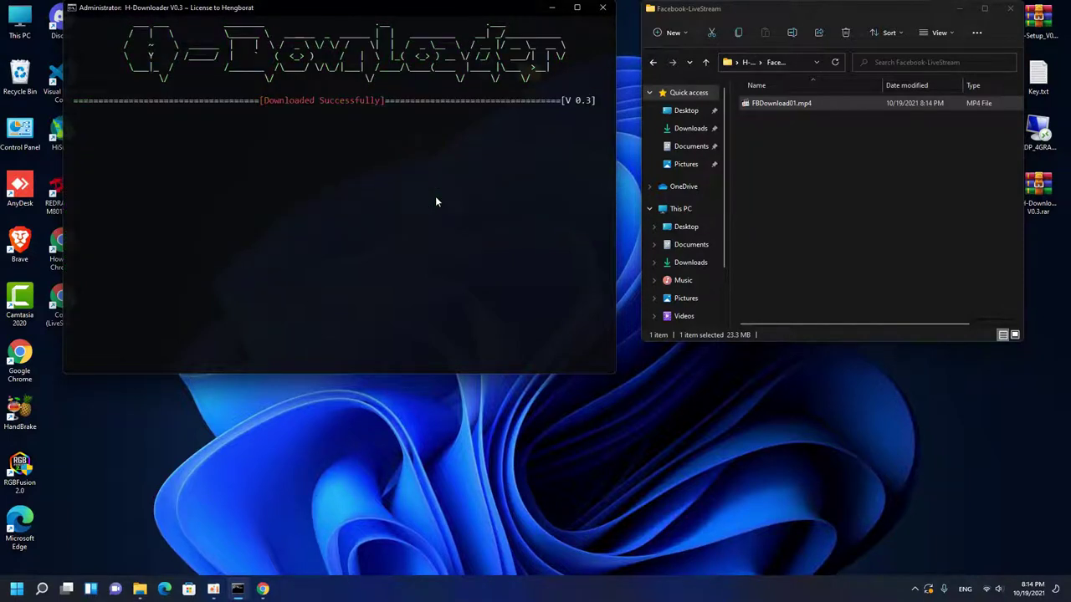
Play the saved FBDownload01.mp4 from the Facebook-LiveStream folder after stopping the download.
left_click(809, 144)
left_click(780, 104)
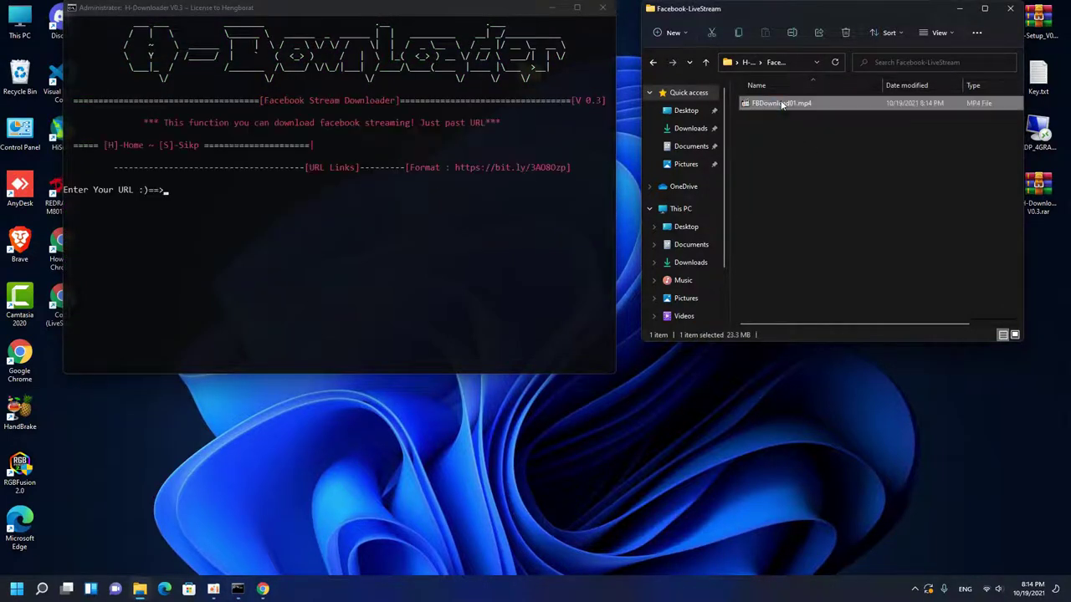
double_click(782, 104)
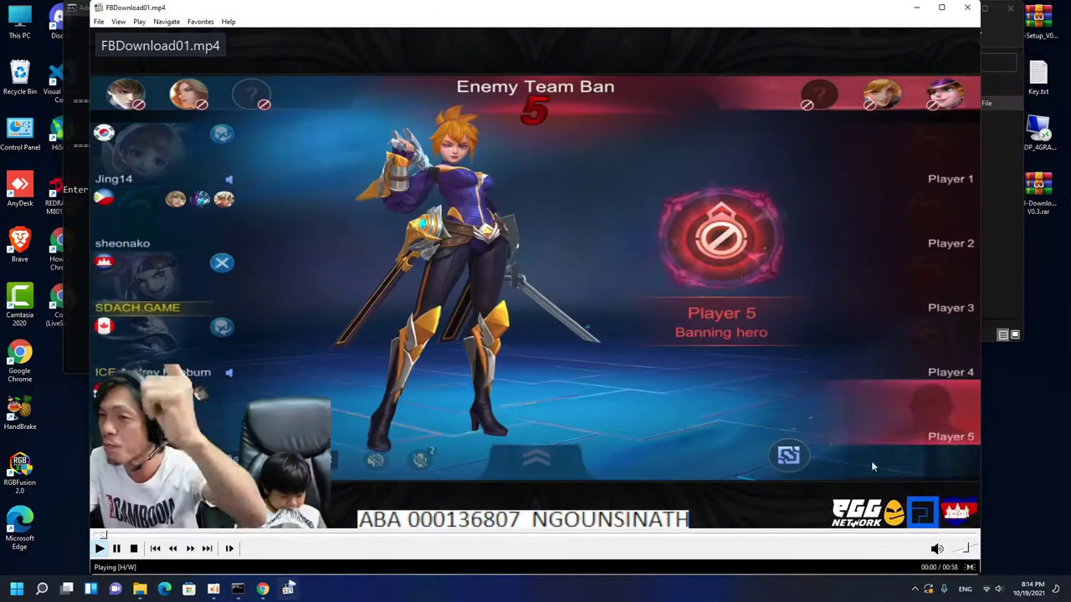
Skip FBDownload01.mp4 ahead to near its end, close the player, and select the file in the Facebook-LiveStream folder.
left_click(923, 539)
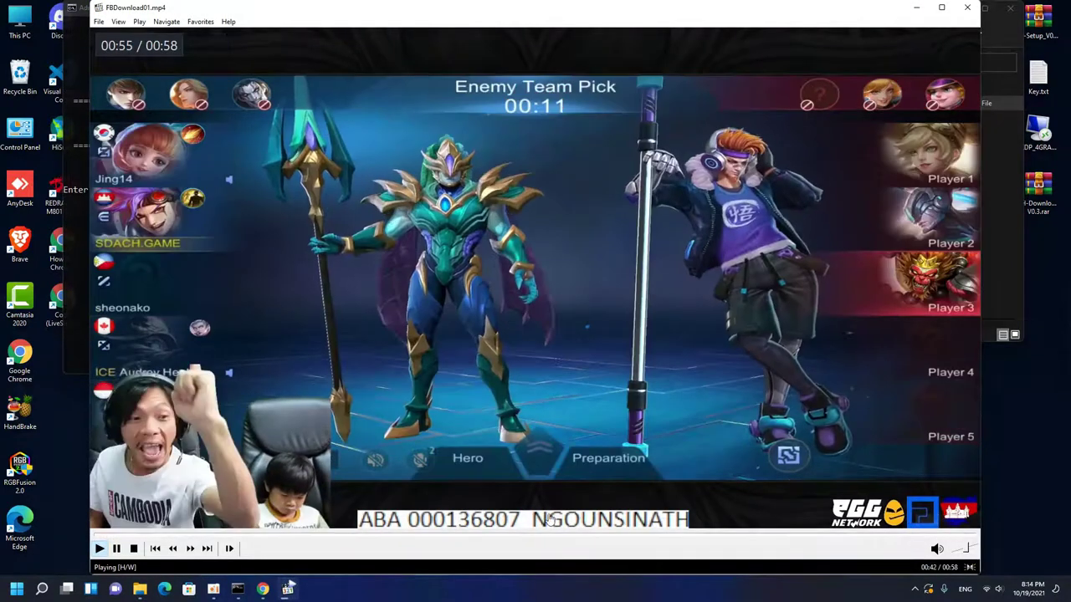
left_click(494, 536)
key("alt+F4")
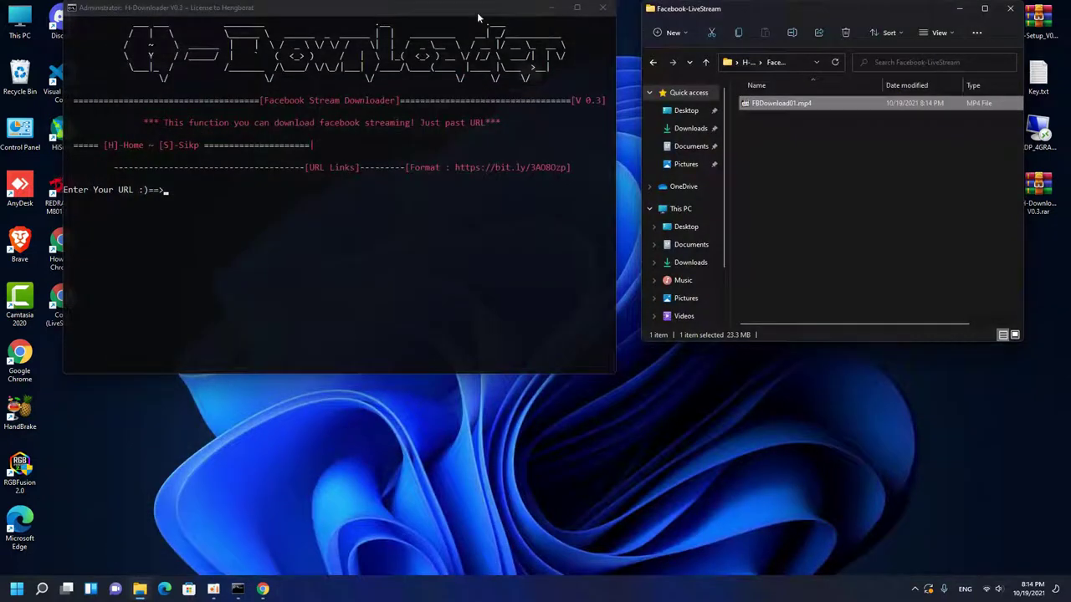
left_click(778, 104)
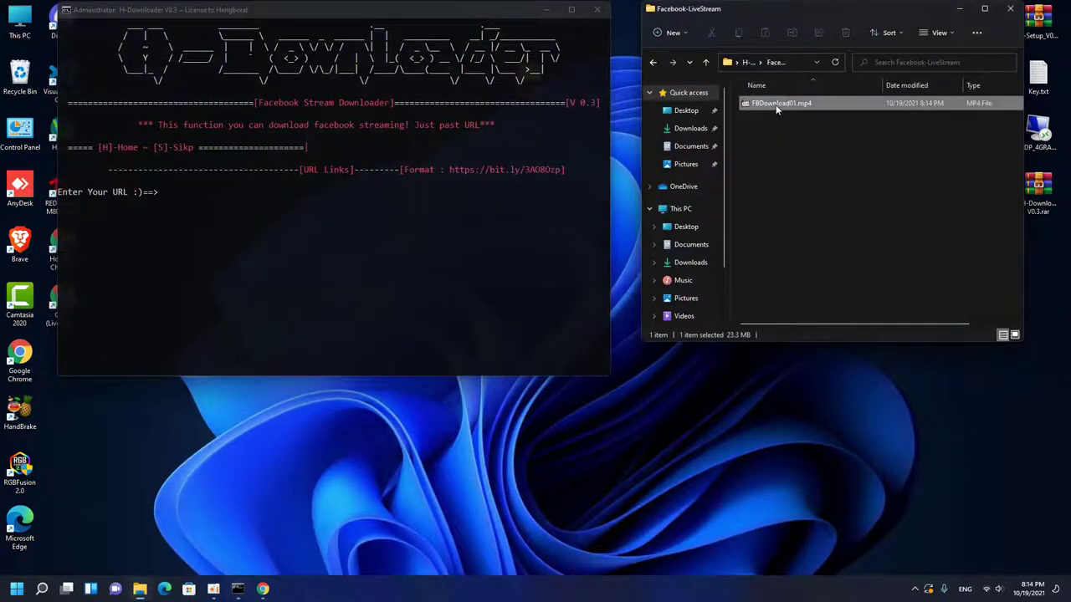
Leave the Facebook stream URL prompt with s, and enter t at the main menu to open Requested Websites.
left_click(381, 216)
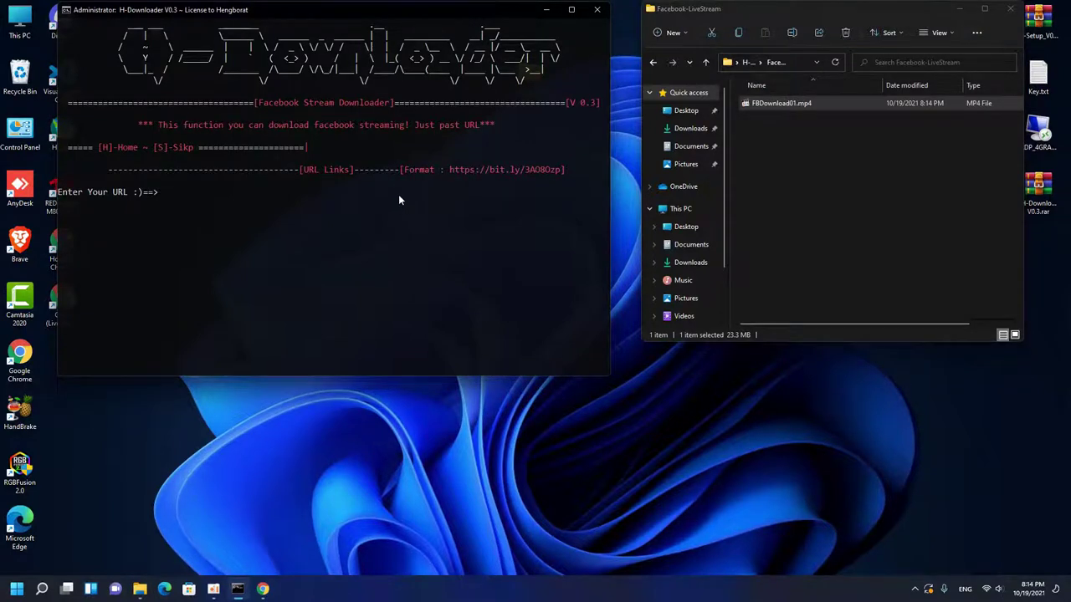
type("s")
key("Return")
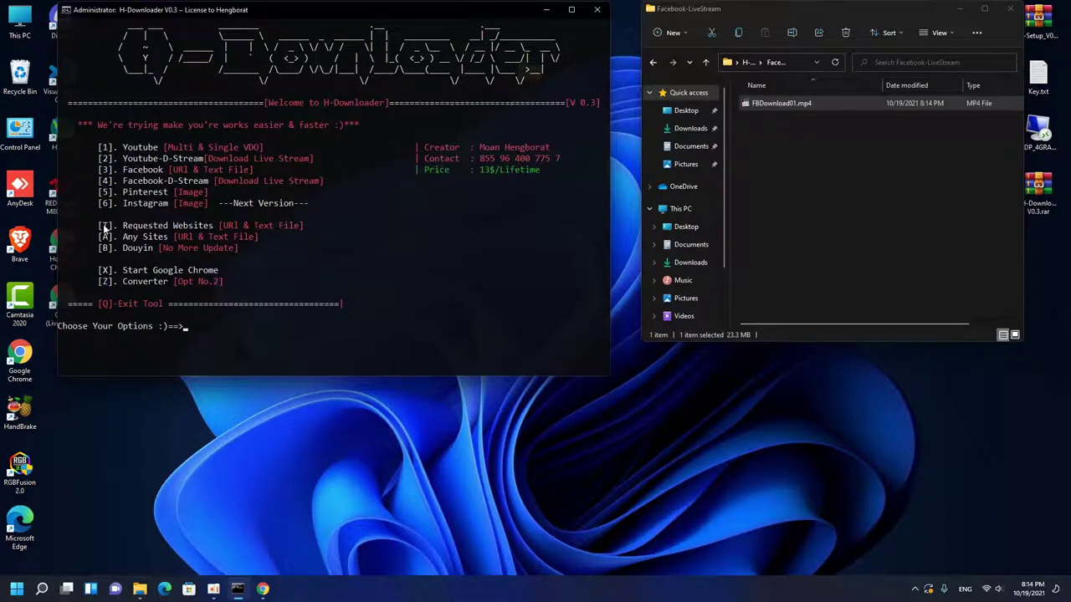
type("t")
key("Return")
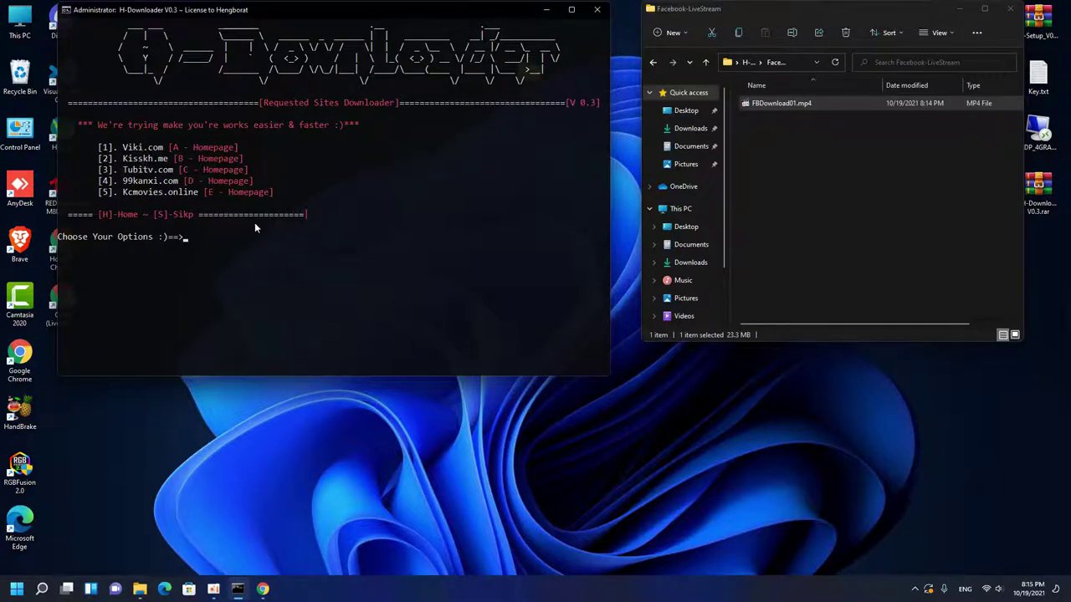
Switch to Chrome, open a blank page, check the stream-detection extension's URL list, and minimise the browser.
left_click(266, 586)
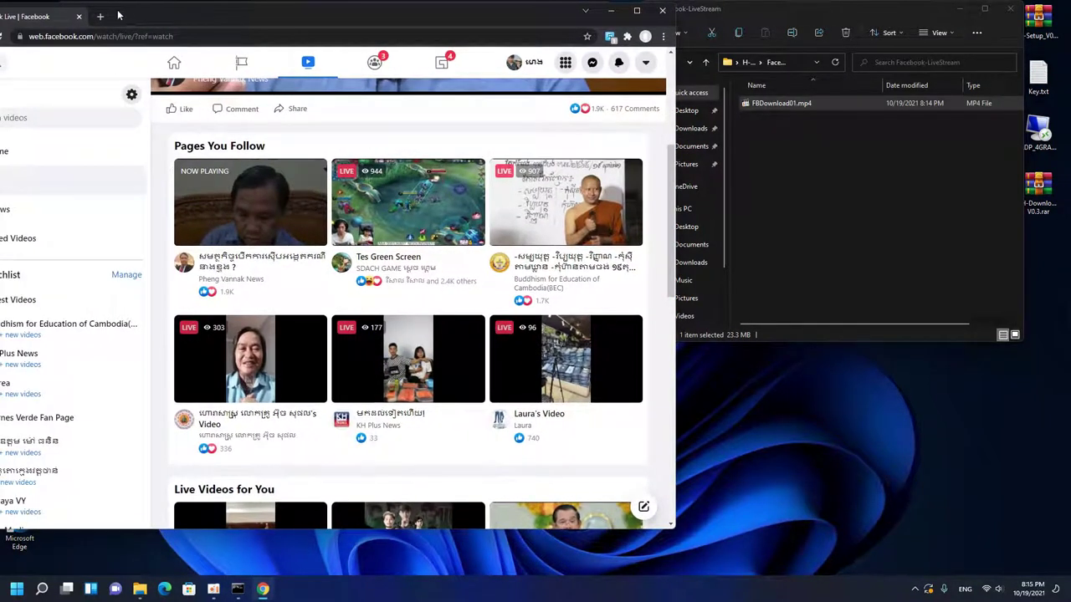
key("ctrl+n")
left_click(610, 35)
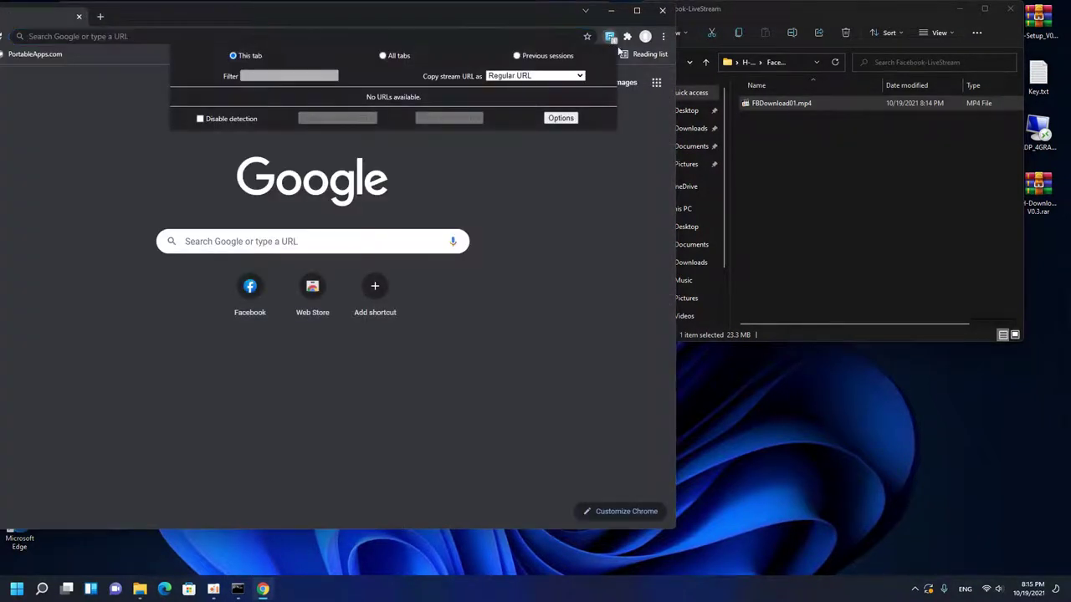
left_click(611, 10)
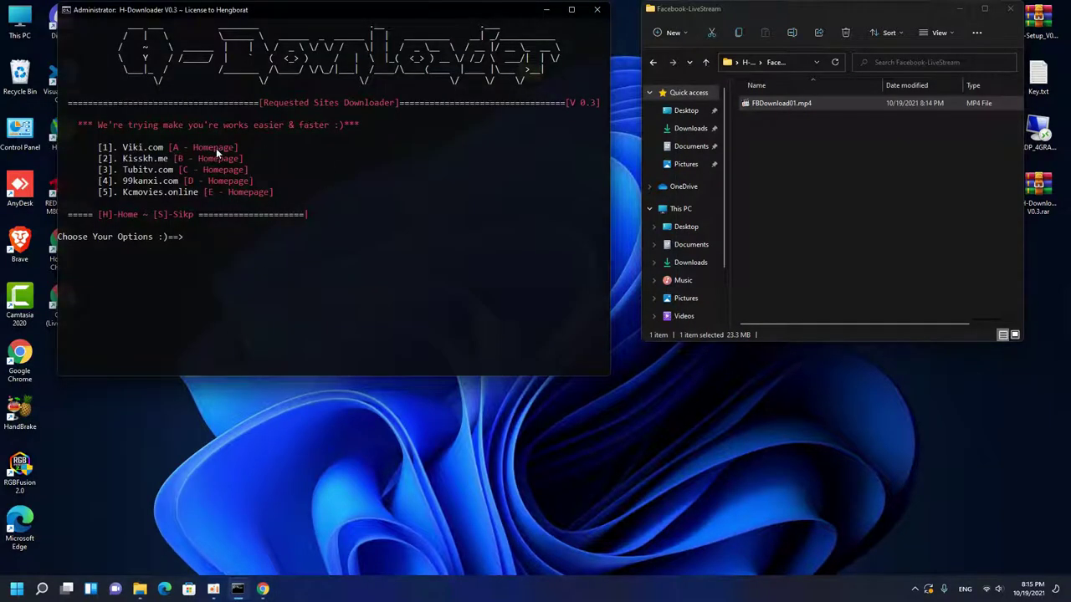
Copy Viki.com from the console's requested sites list, load it in Chrome, and reposition the browser window.
type("a")
left_click_drag(164, 147, 127, 153)
left_click(152, 147)
left_click_drag(162, 150, 126, 154)
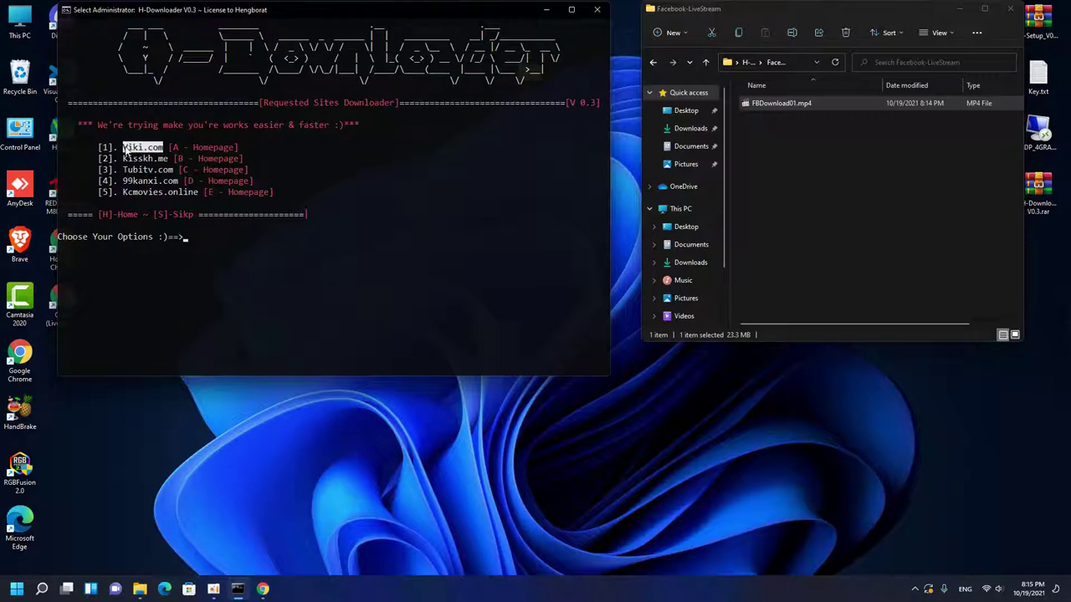
key("ctrl+c")
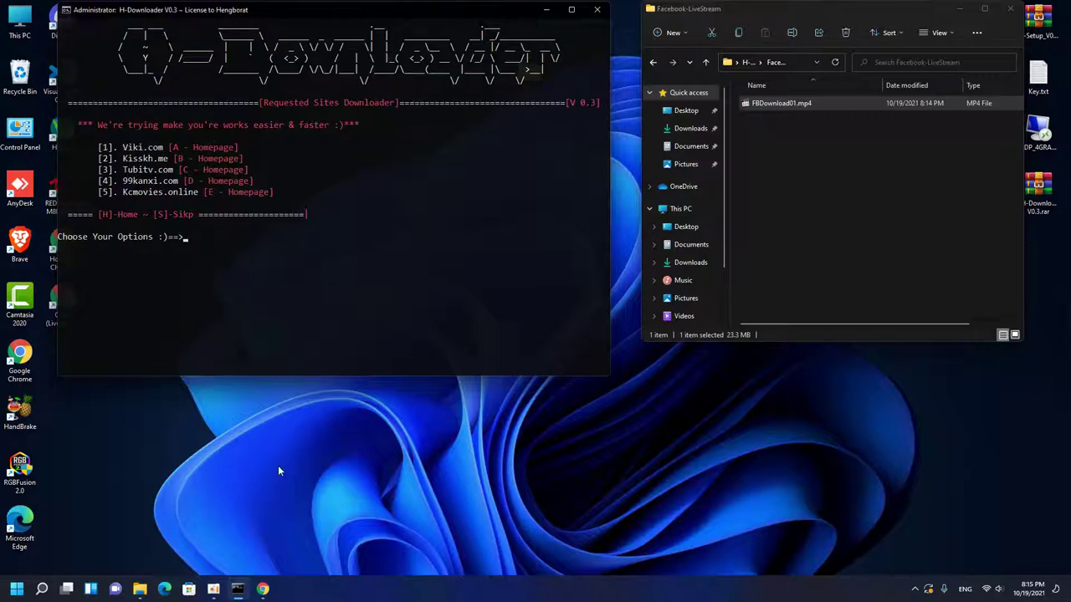
left_click(263, 589)
left_click(319, 44)
key("ctrl+v")
key("Return")
left_click_drag(298, 17, 373, 22)
Browse the Viki home page in a widened window, open Ending Again from Latest Releases, and dismiss the Watch Party prompt.
scroll(481, 251, "down", 3)
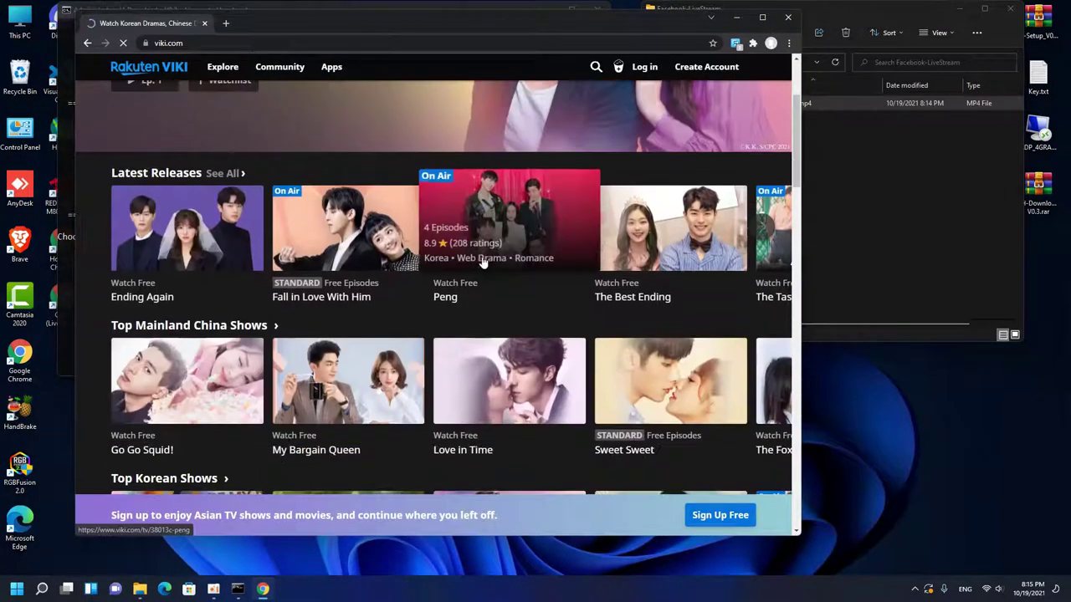
scroll(502, 264, "down", 5)
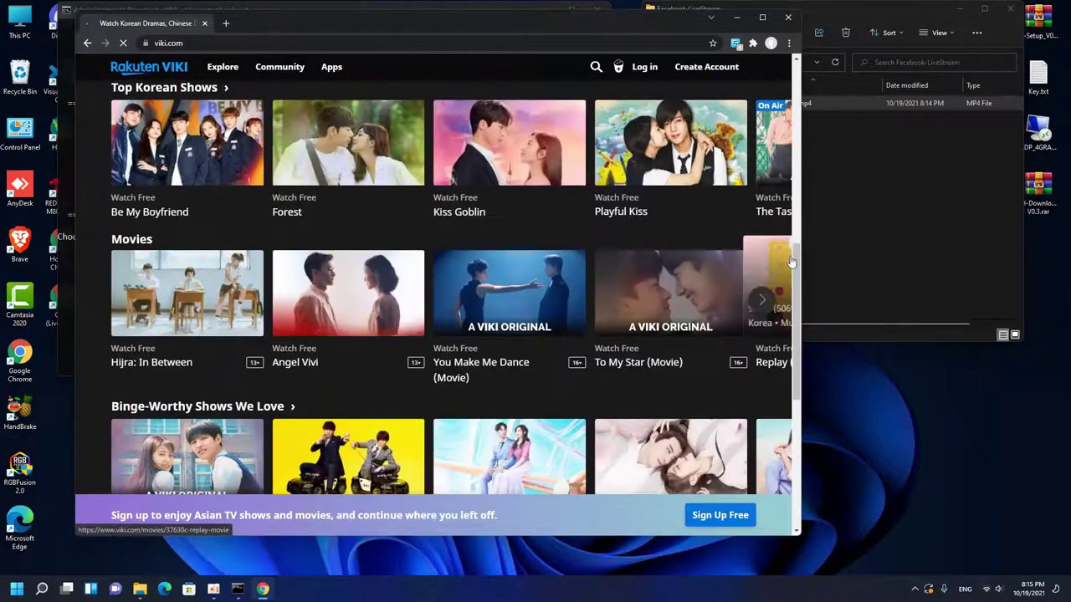
left_click_drag(805, 214, 933, 214)
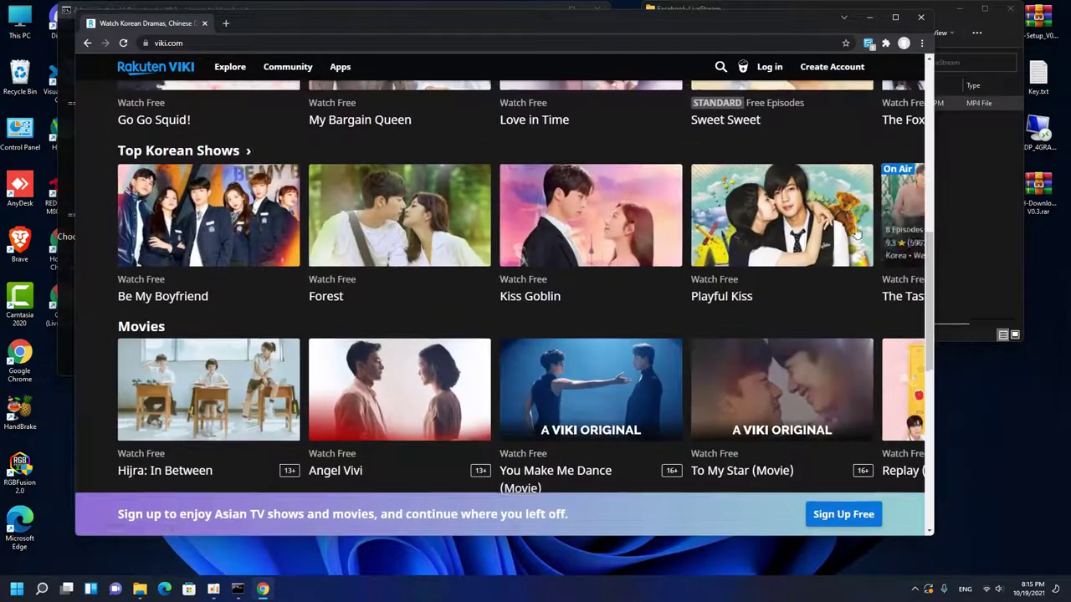
scroll(507, 271, "up", 10)
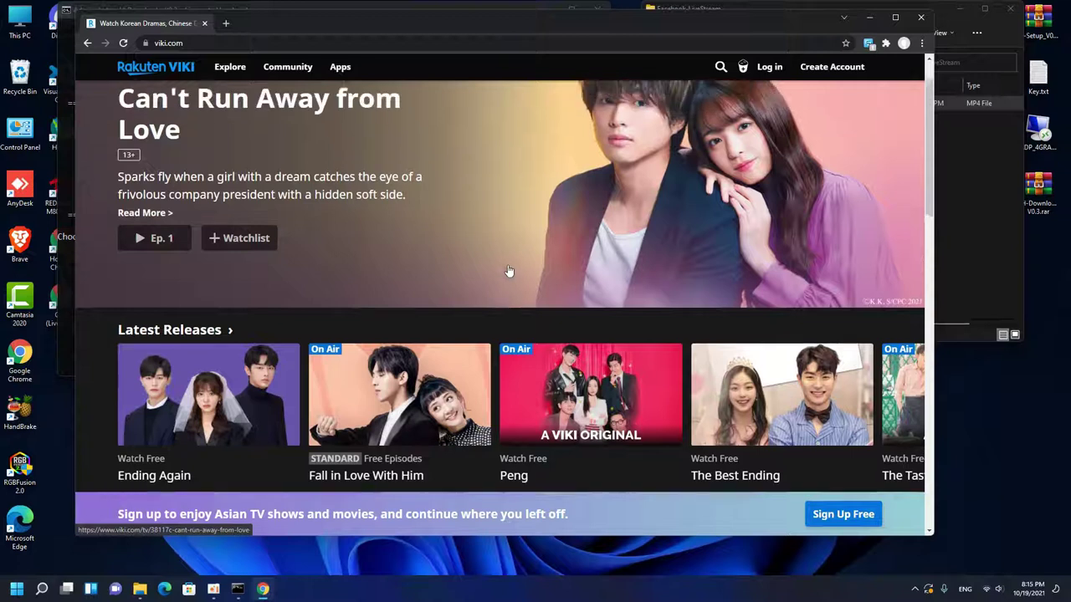
scroll(507, 246, "down", 2)
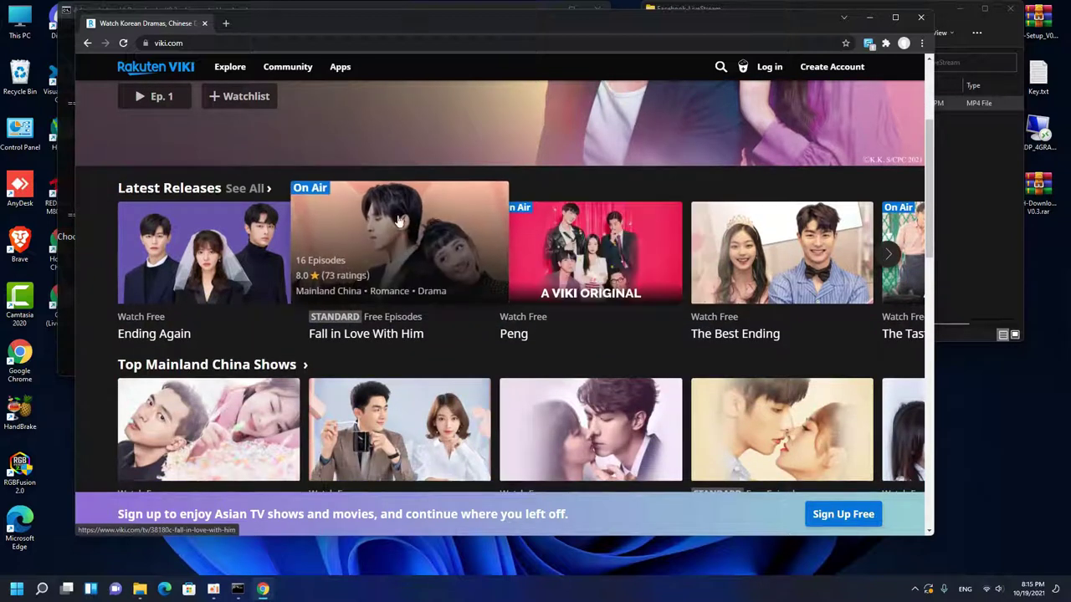
scroll(569, 232, "down", 2)
scroll(334, 251, "up", 2)
left_click(280, 245)
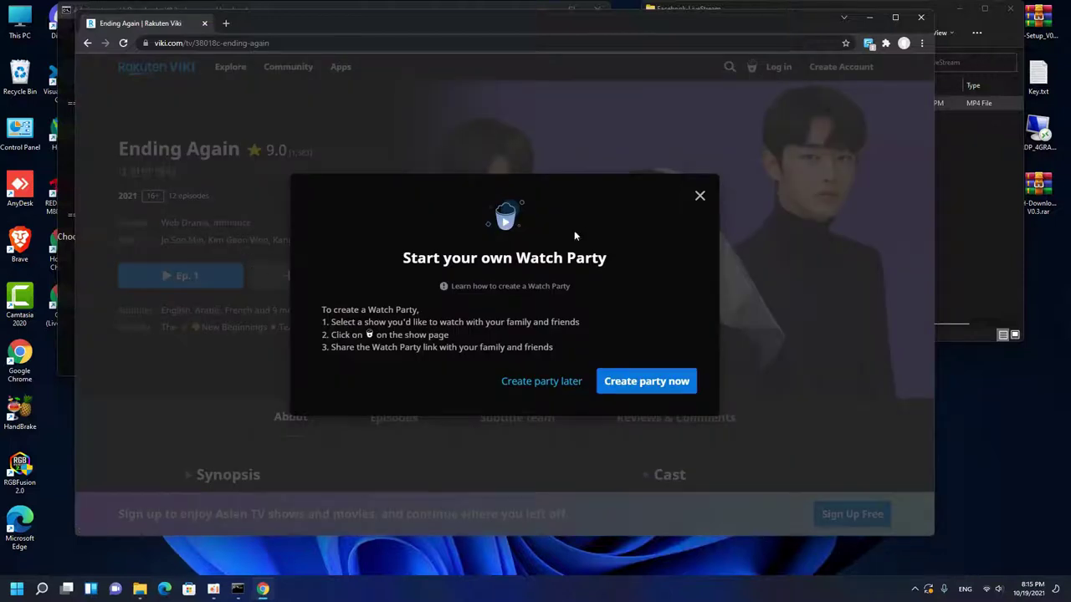
left_click(699, 197)
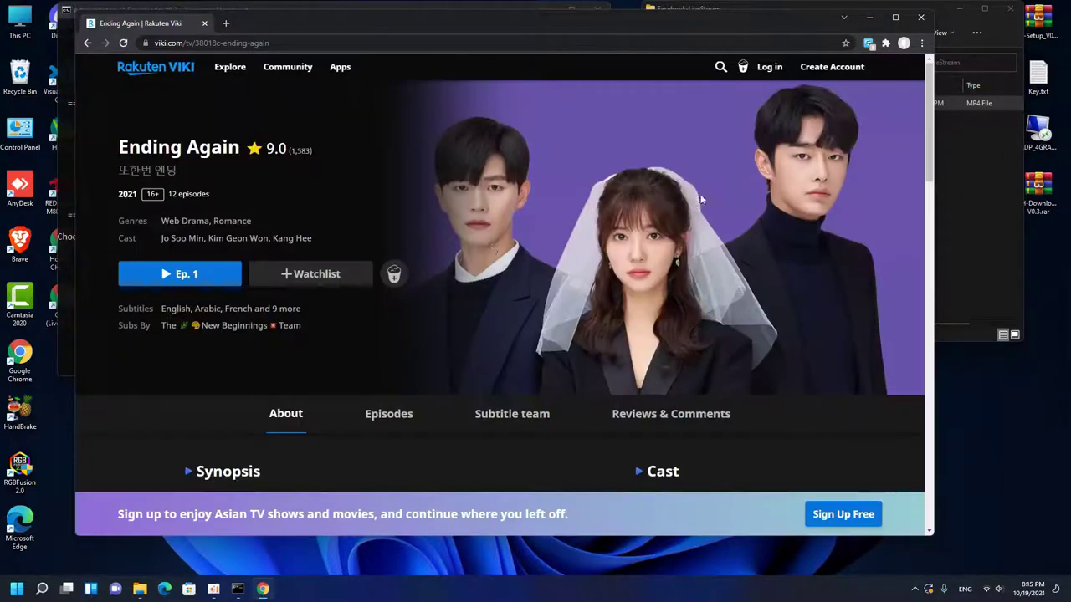
Show the episode list of Ending Again, reposition the browser, and minimise it to return to the console.
scroll(427, 213, "down", 3)
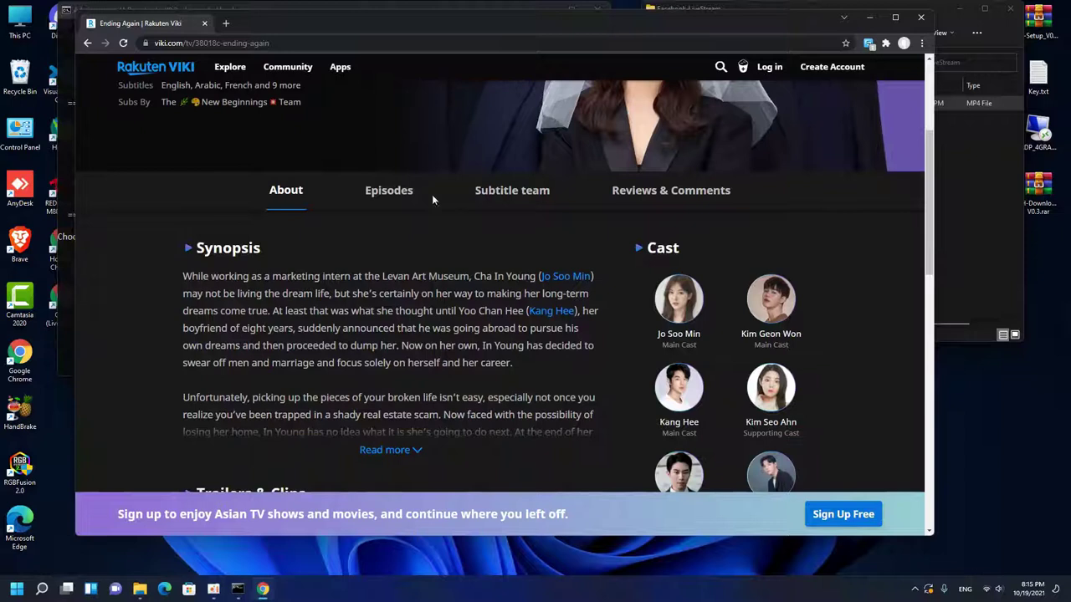
left_click(411, 194)
scroll(680, 239, "down", 3)
scroll(521, 292, "up", 2)
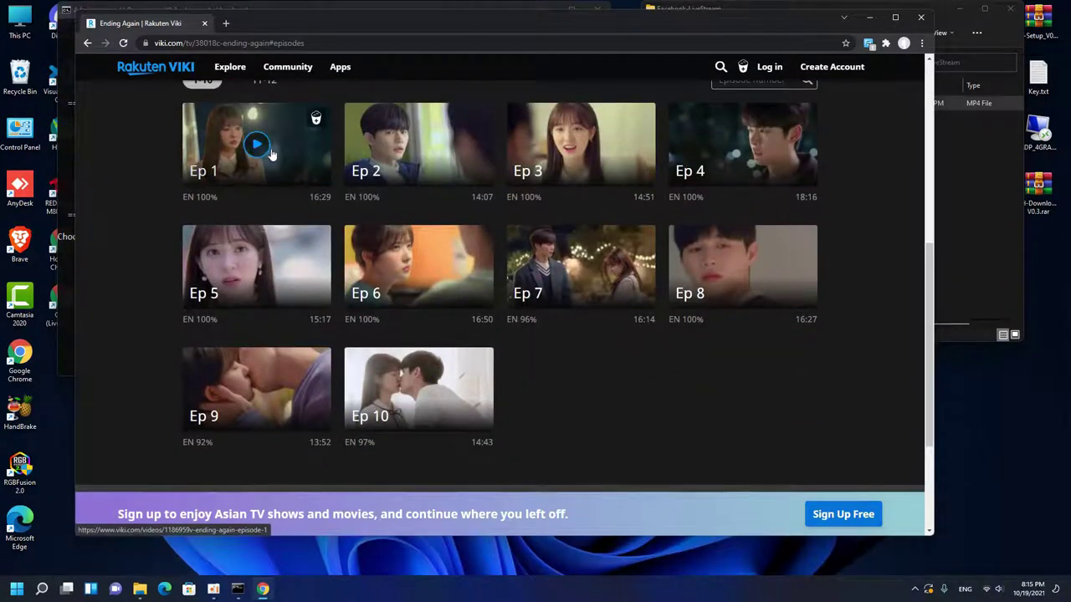
left_click_drag(548, 19, 589, 36)
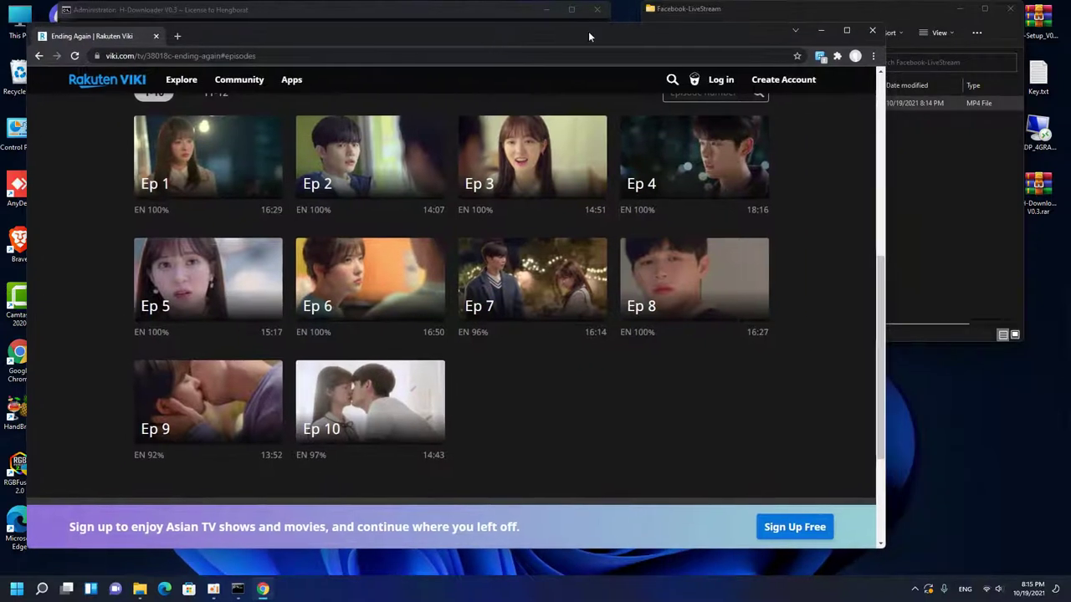
left_click(822, 32)
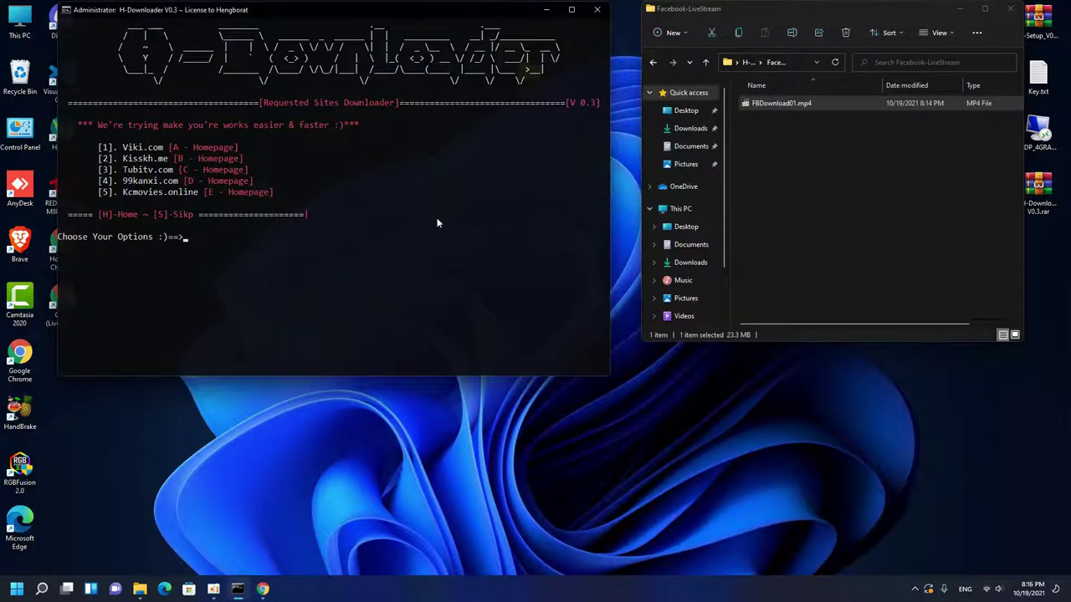
Choose the Viki.com downloader from the requested sites menu and answer y to the subtitle question.
key("Return")
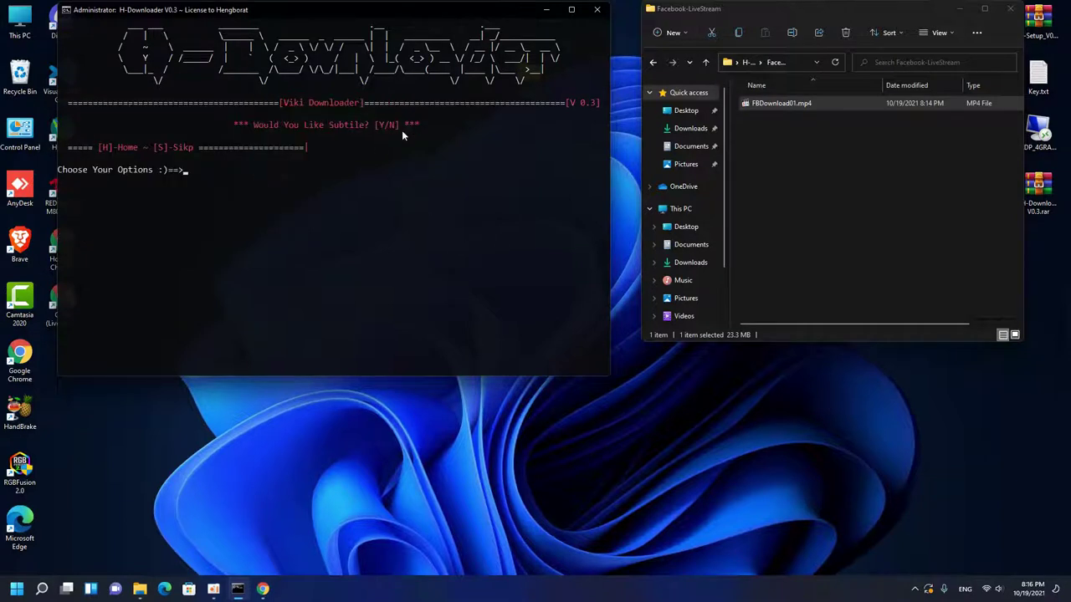
type("y")
key("Return")
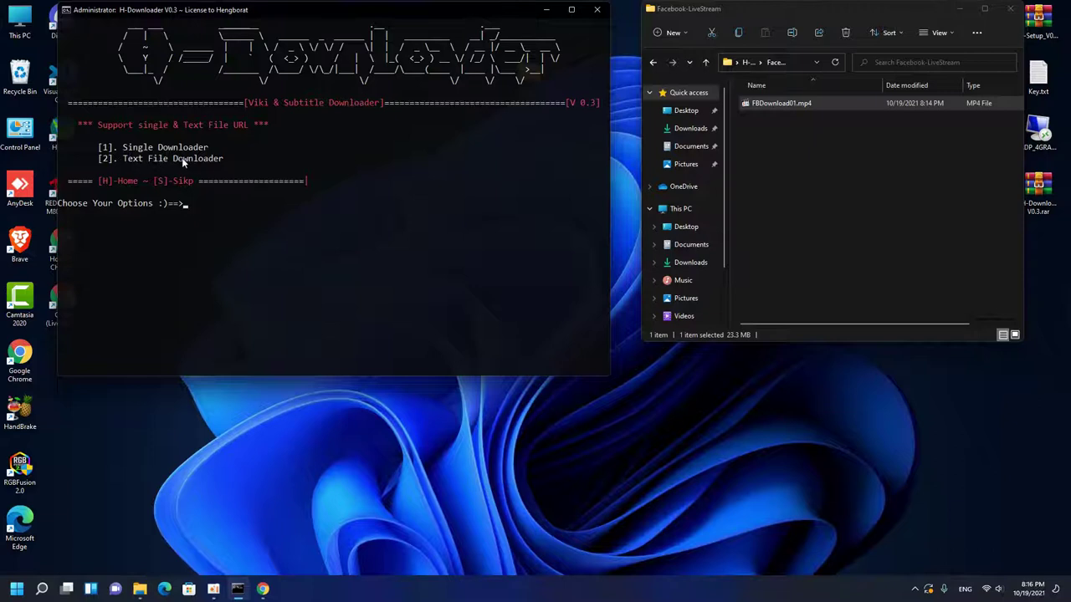
Copy the link address of Ending Again Ep 1 from the Viki episode list and minimise Chrome.
left_click(262, 588)
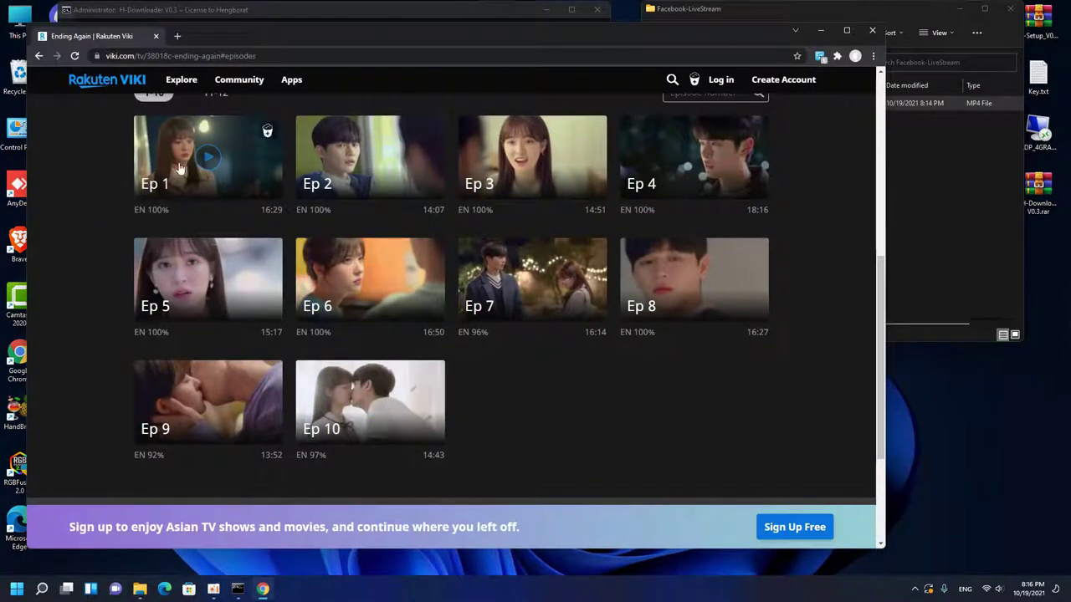
left_click_drag(647, 39, 631, 28)
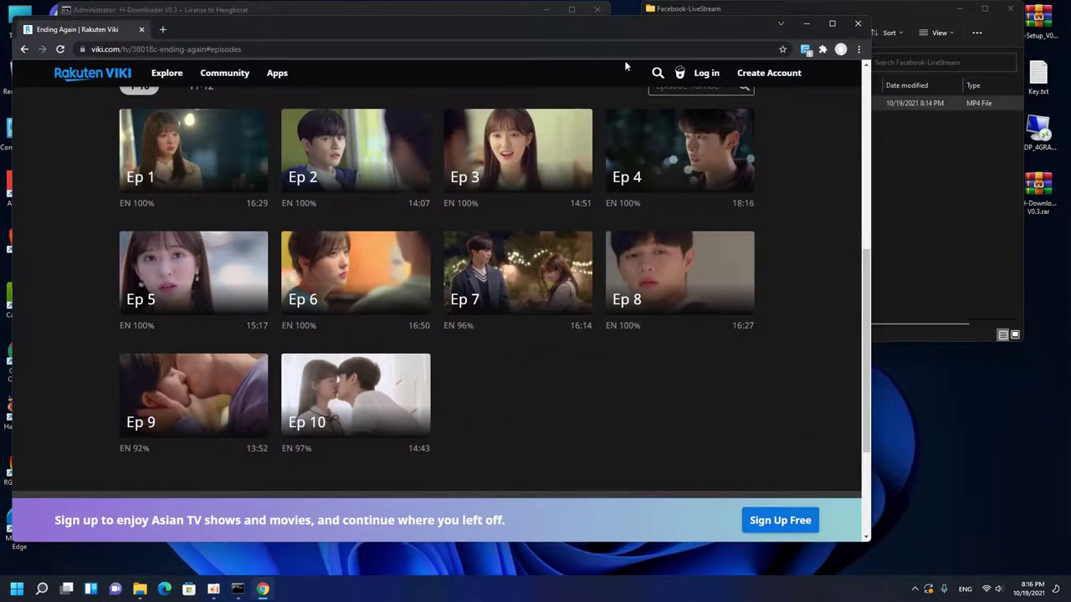
scroll(334, 251, "up", 2)
scroll(263, 252, "down", 1)
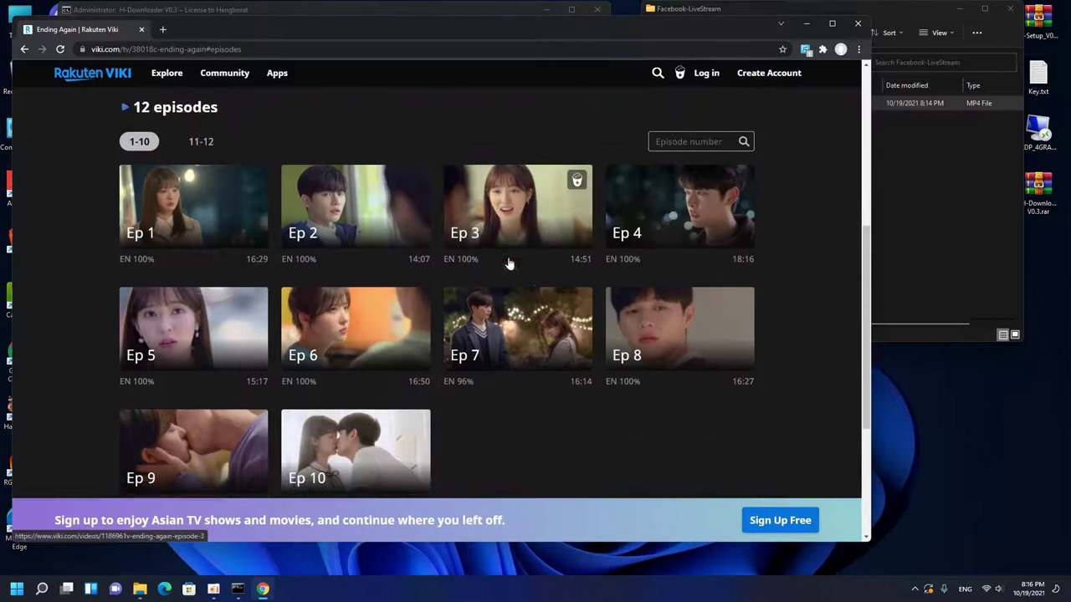
right_click(202, 212)
key("Escape")
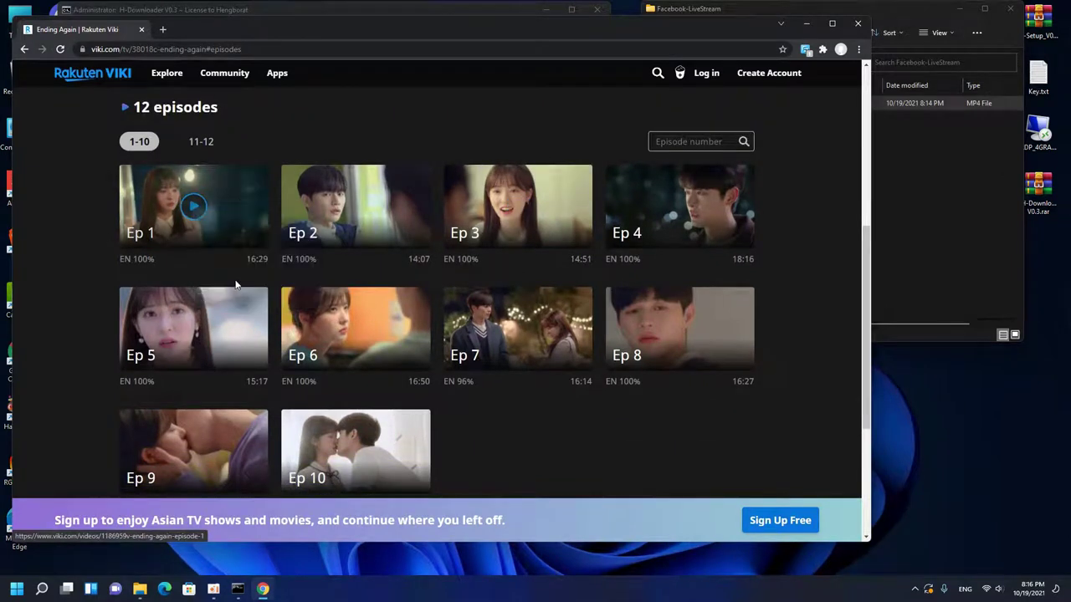
left_click(805, 23)
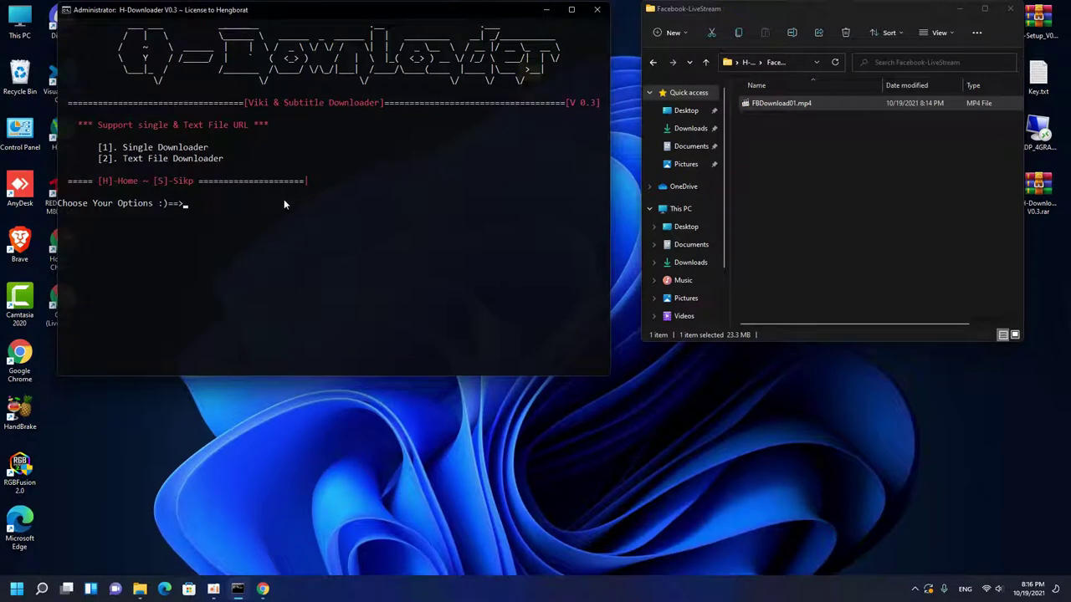
Choose option 1, Single Downloader, and submit the copied Ending Again episode 1 URL.
type("1")
key("Return")
right_click(273, 199)
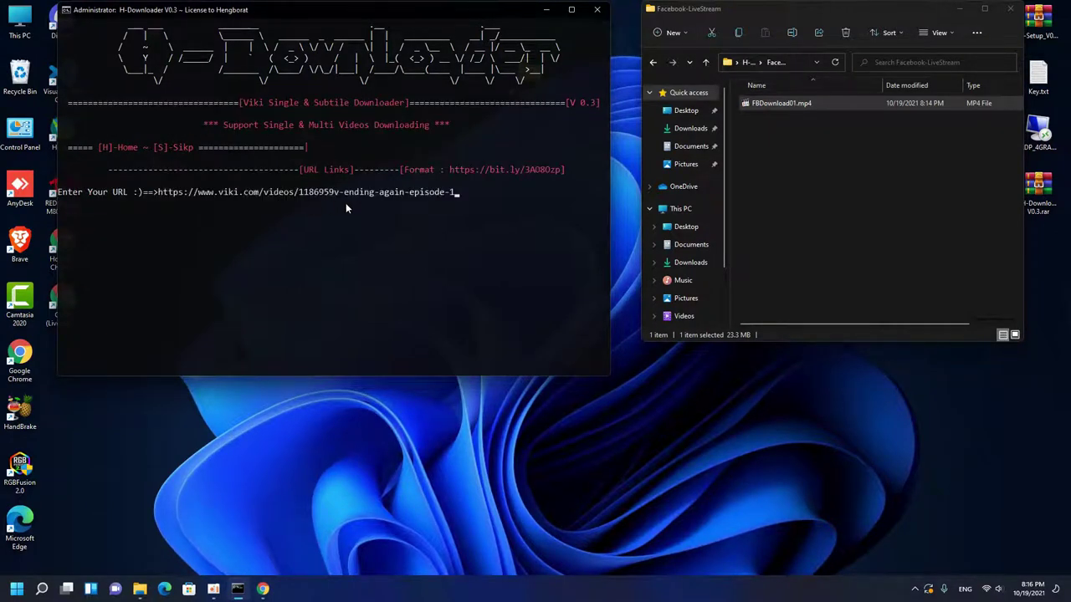
key("Return")
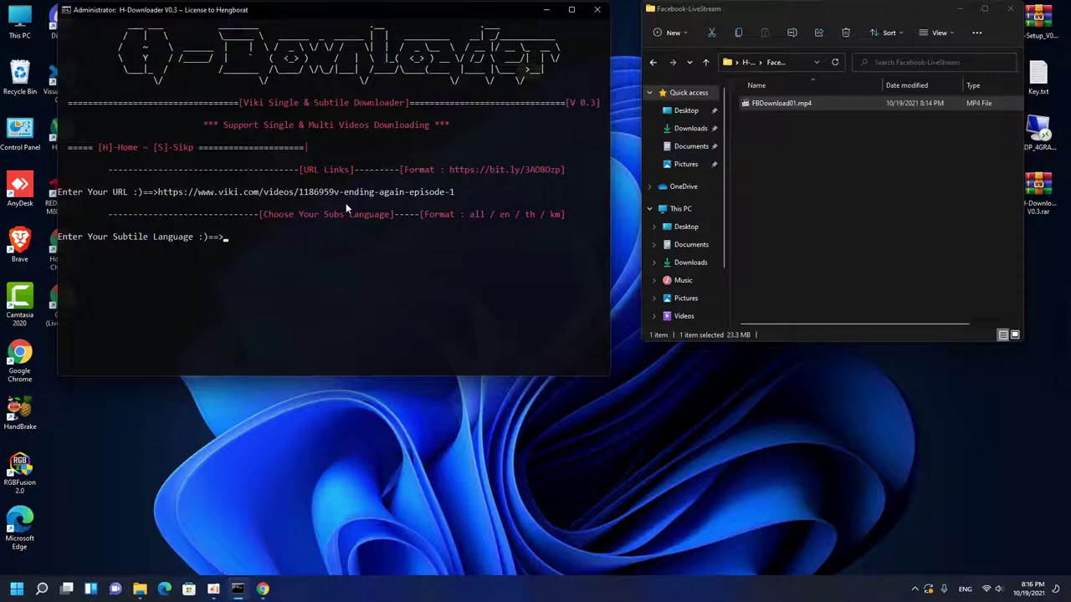
Set the subtitle language to en, go back to the H-Downloader V0.3_Demo folder in Explorer, and start the Viki download.
type("en")
key("BackSpace")
key("BackSpace")
type("all")
key("BackSpace")
key("BackSpace")
key("BackSpace")
type("en")
left_click(653, 60)
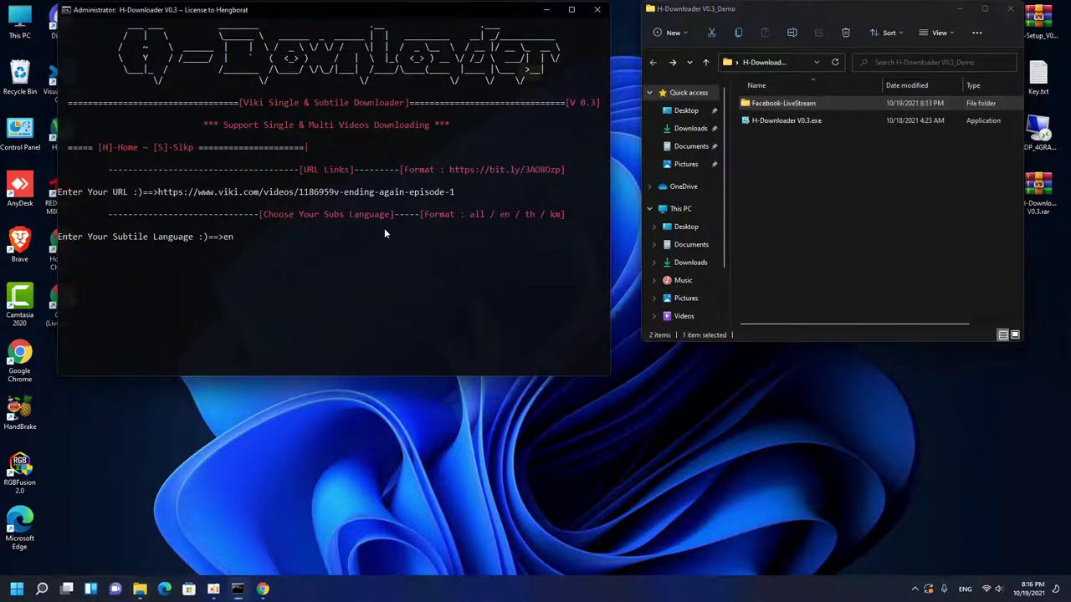
key("Return")
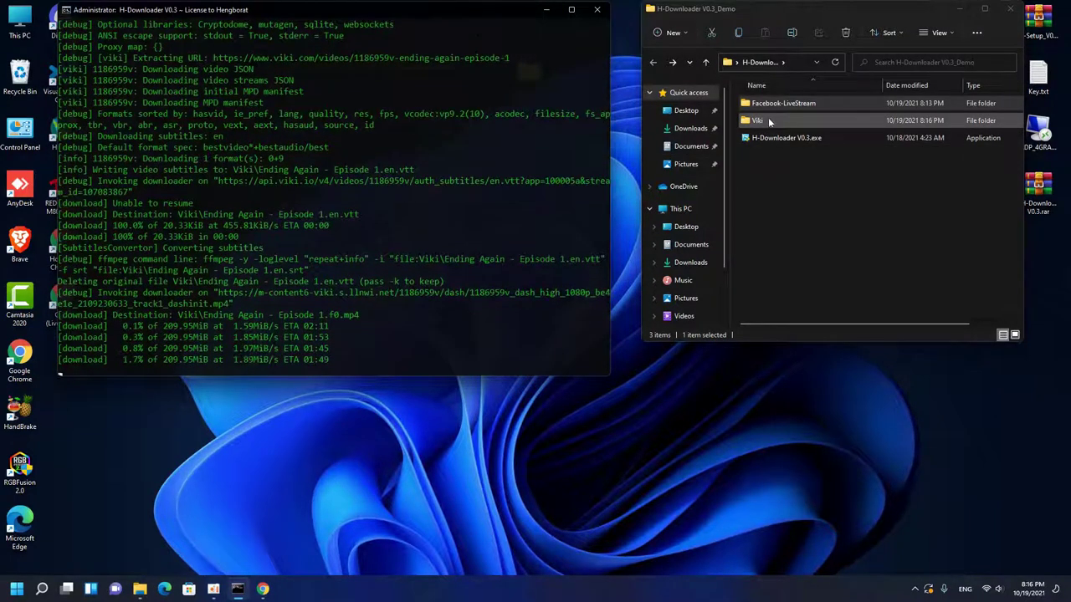
Open the Viki folder and view the subtitle file Ending Again - Episode 1.en.srt in Notepad.
double_click(762, 121)
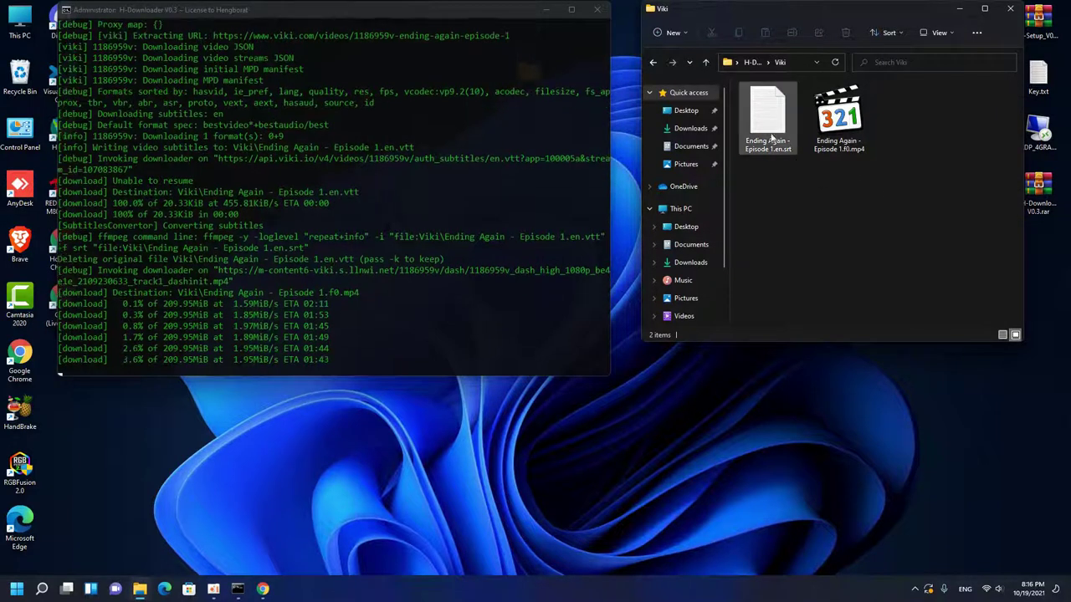
double_click(777, 123)
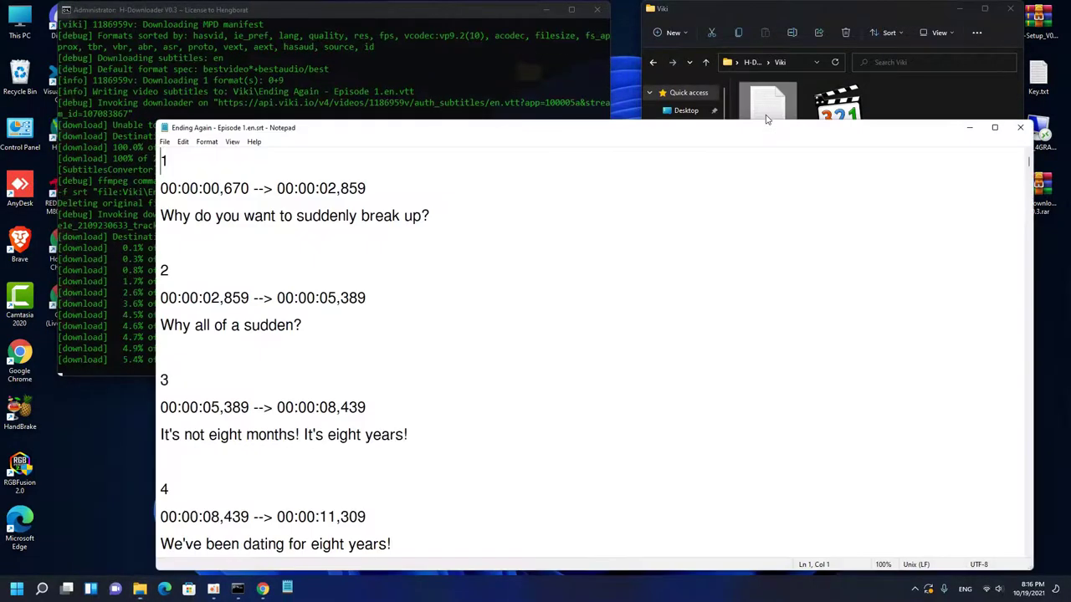
Look through the start of the subtitle file, close Notepad and select the partly downloaded episode video in the Viki folder.
scroll(411, 180, "down", 3)
scroll(411, 179, "up", 3)
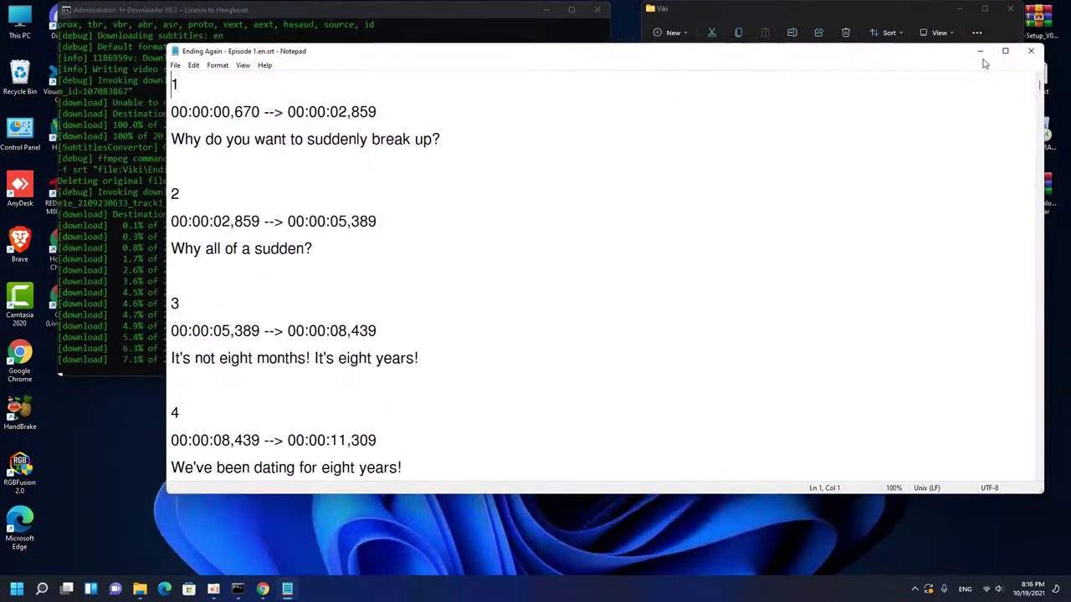
left_click(1030, 47)
left_click(840, 121)
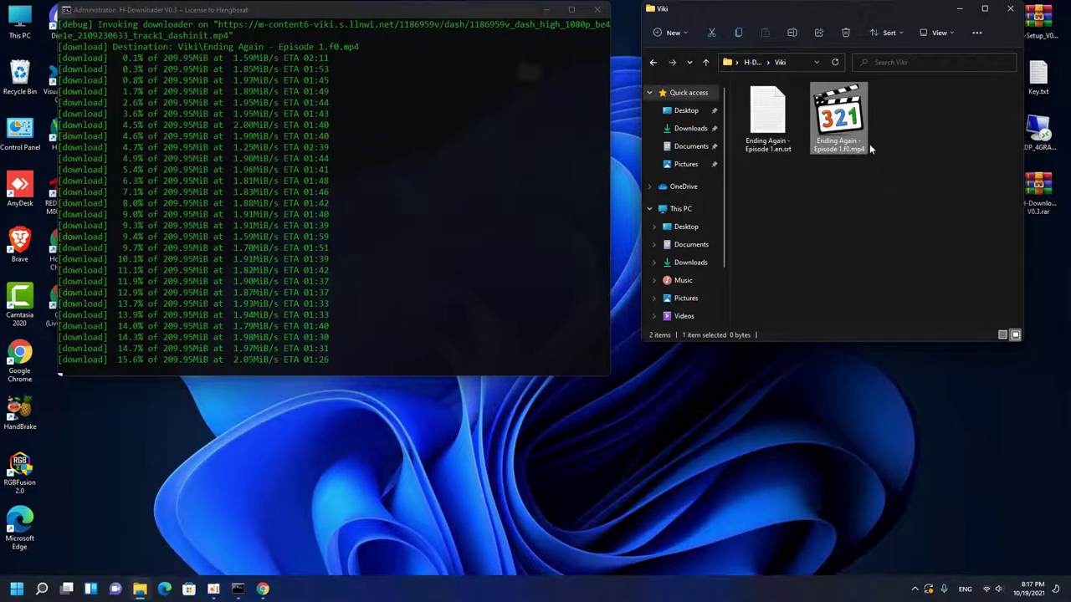
Interrupt the running Viki download in H-Downloader and answer n to the terminate batch job question.
left_click_drag(381, 15, 326, 9)
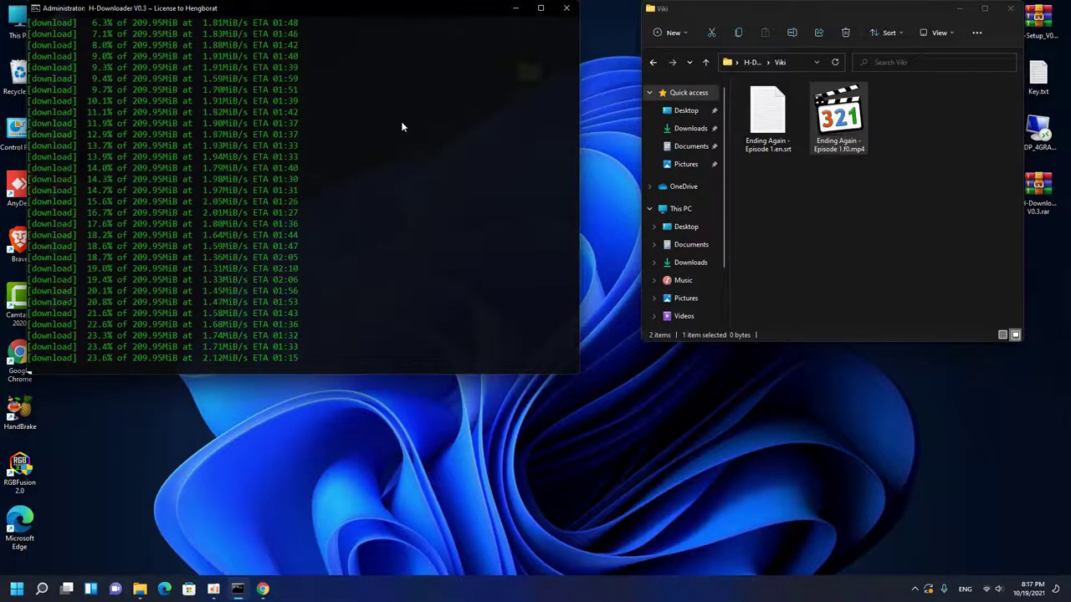
key("ctrl+c")
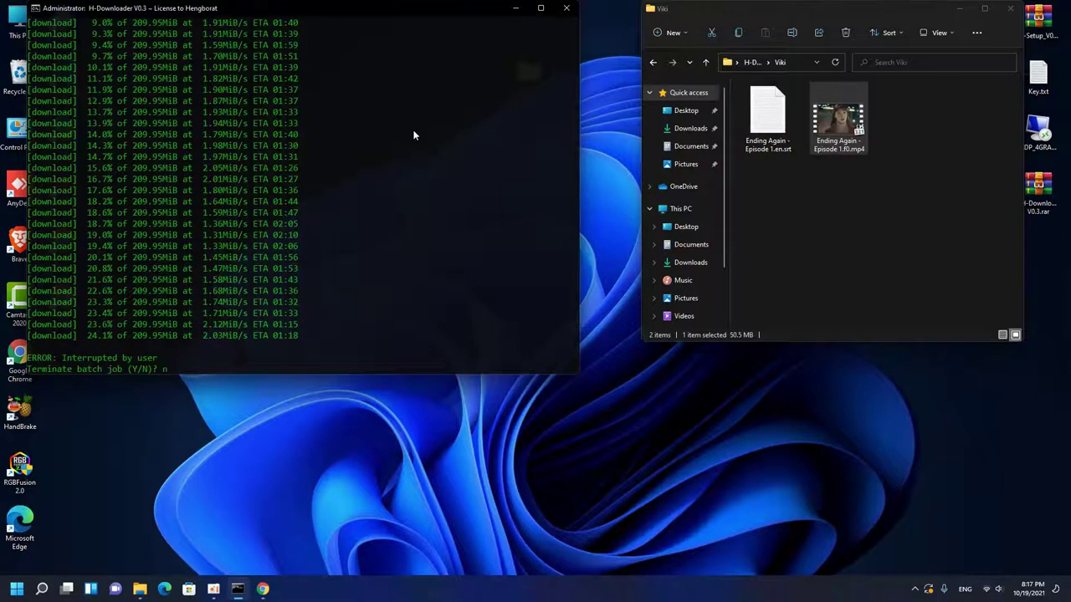
type("n")
key("Return")
Play Ending Again - Episode 1.f0.mp4 beside the Viki folder, load Ending Again - Episode 1.en.srt into the player, and close it.
double_click(824, 130)
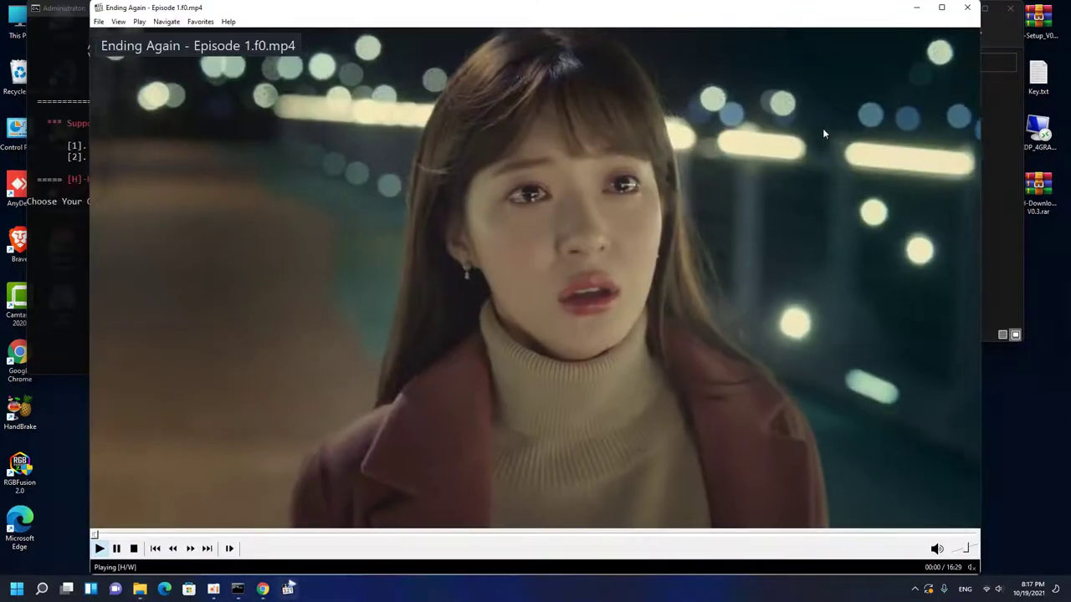
left_click_drag(442, 14, 465, 22)
left_click_drag(116, 15, 461, 120)
left_click_drag(815, 125, 434, 5)
left_click(776, 142)
left_click_drag(776, 142, 447, 172)
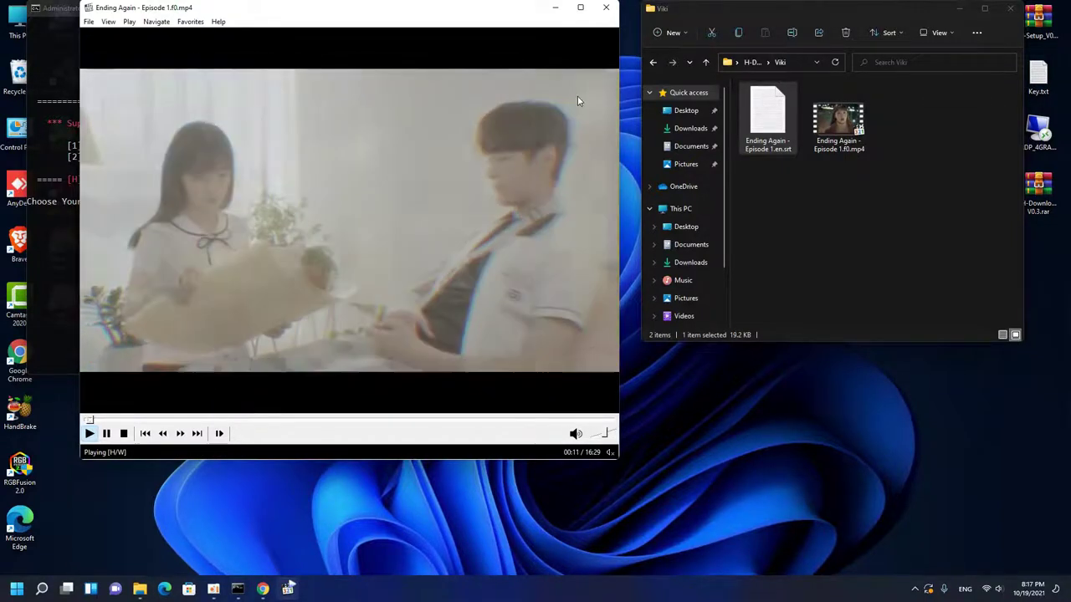
left_click(604, 10)
Reopen the episode video paused at its start, load the English subtitle file to view the first line, and close the player.
double_click(838, 124)
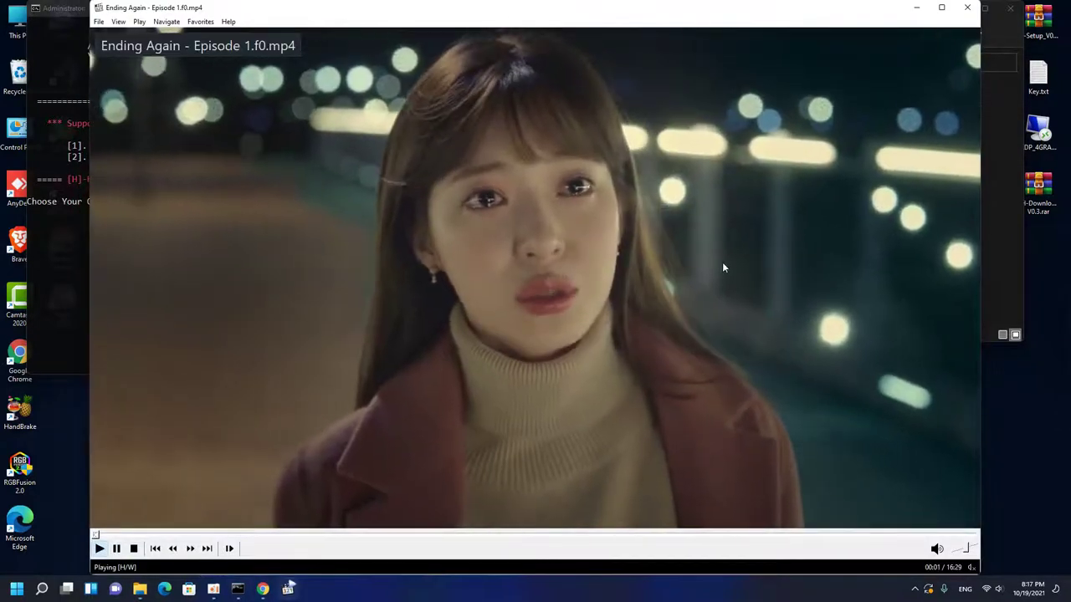
key("space")
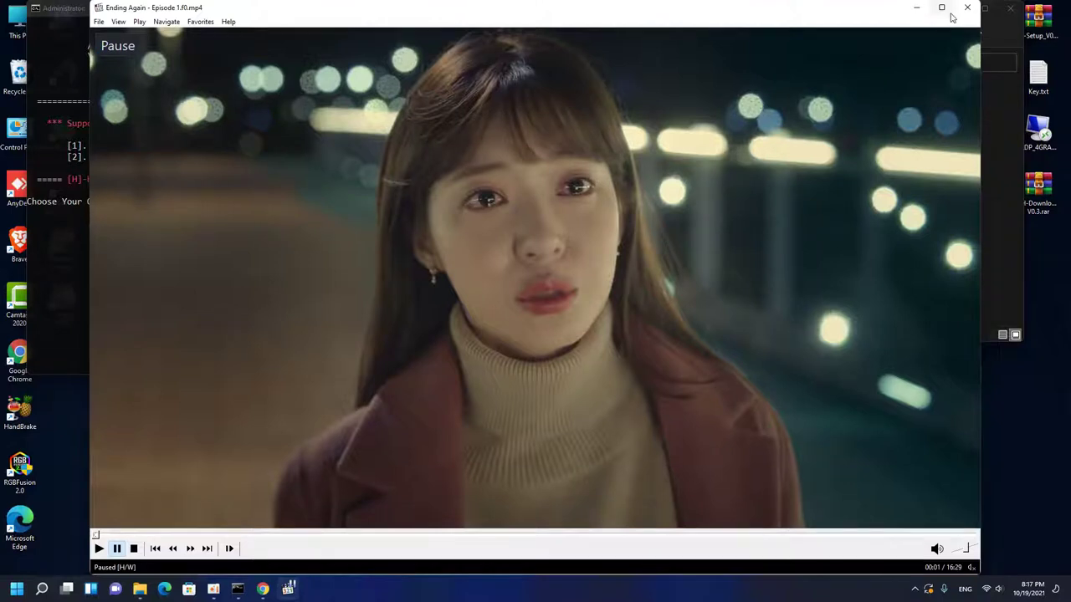
left_click_drag(853, 10, 577, 10)
left_click_drag(766, 117, 491, 148)
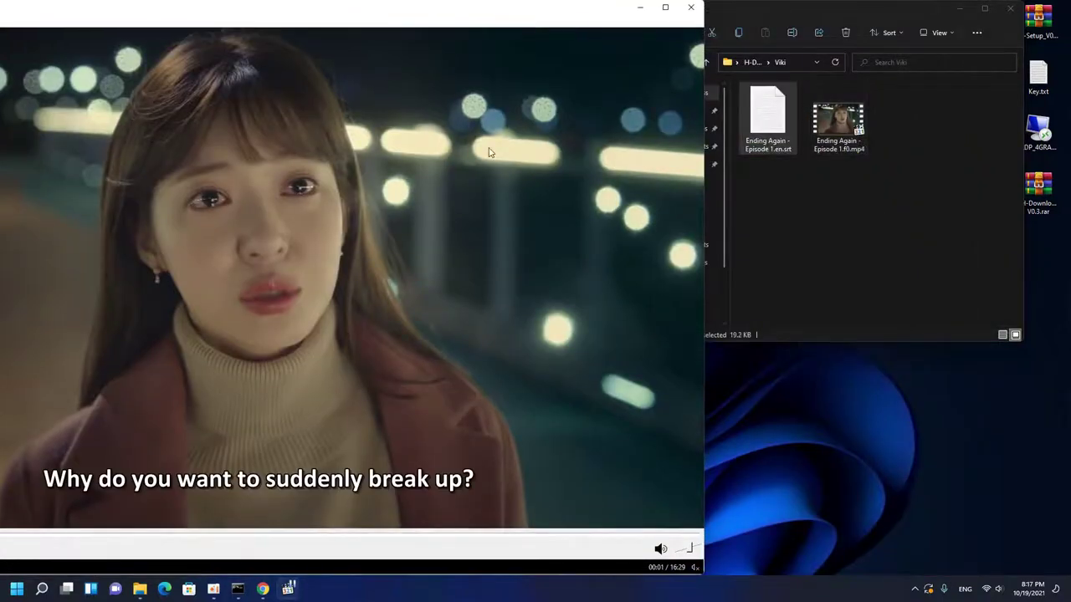
left_click(691, 6)
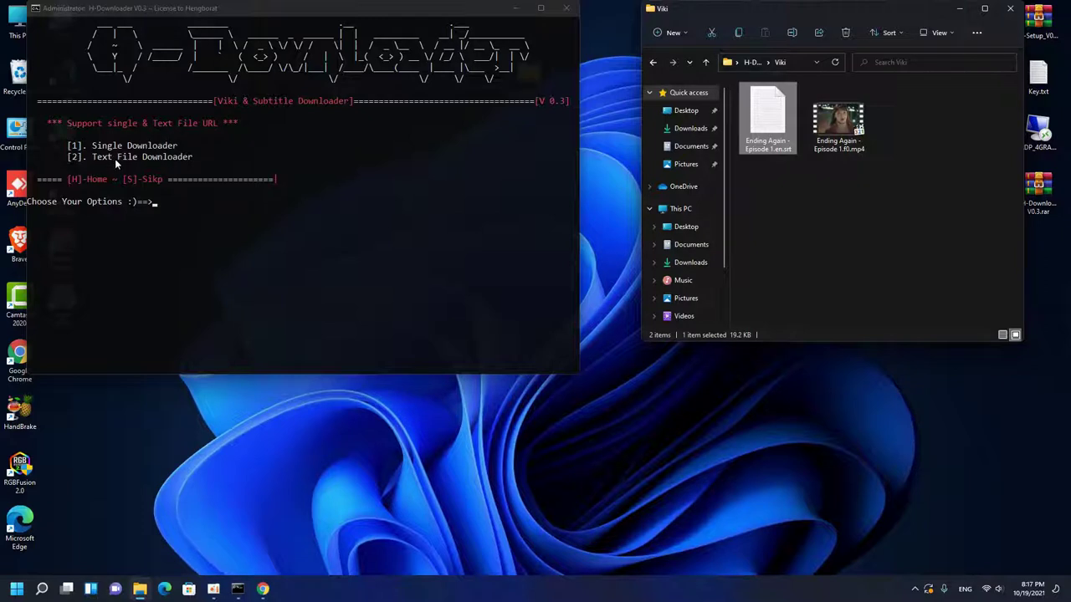
Delete the subtitle and video files from the Viki folder and go back to the H-Downloader V0.3_Demo folder.
left_click_drag(879, 189, 769, 122)
key("Delete")
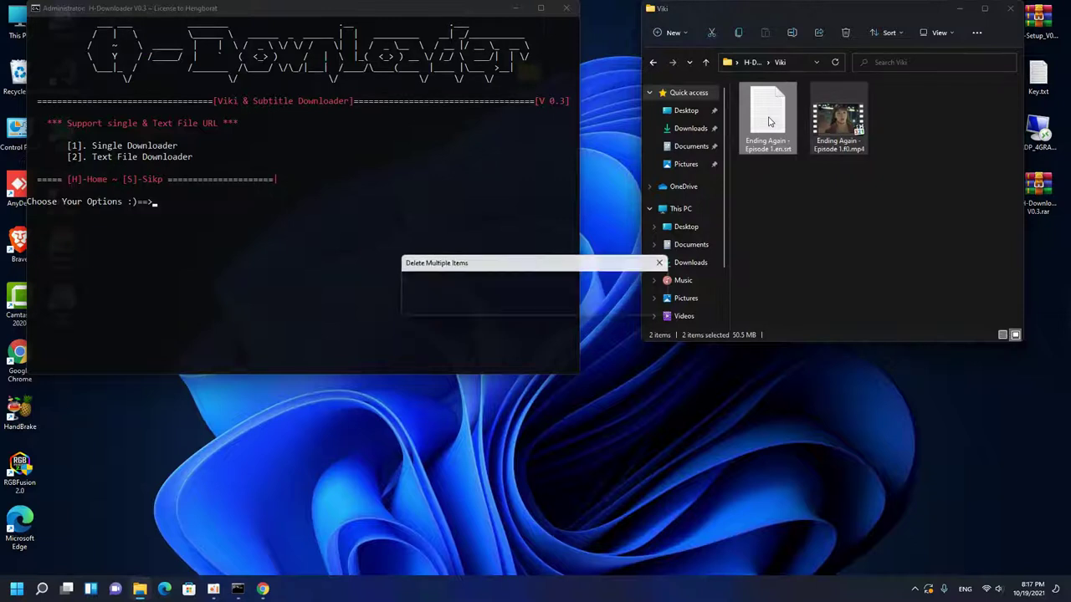
left_click(653, 63)
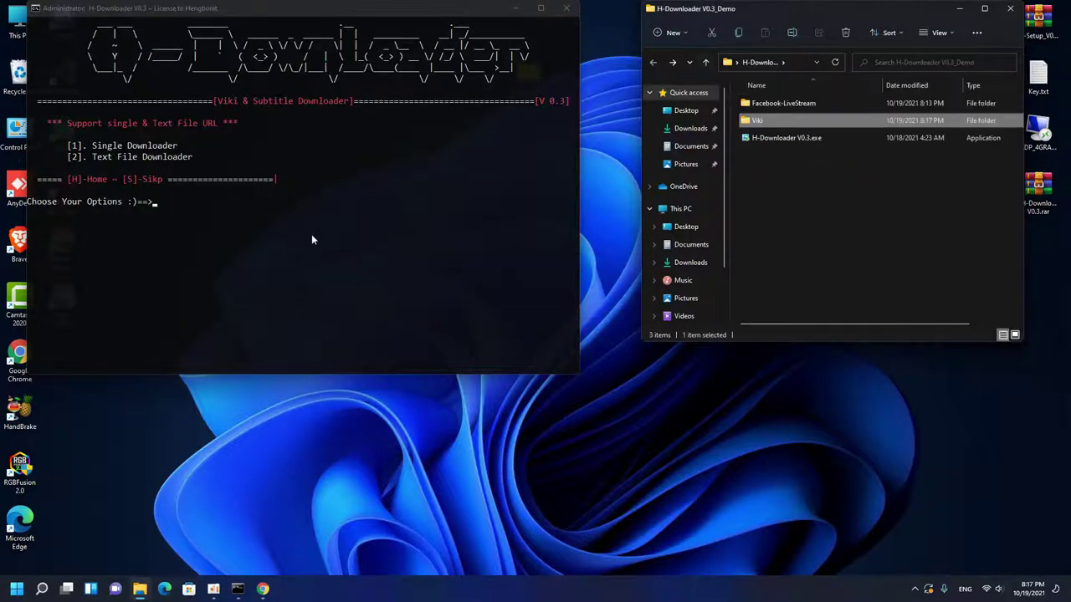
Copy the link address of Ep 1 from the Viki page in Chrome and paste it into a new Notepad++ document.
left_click(263, 588)
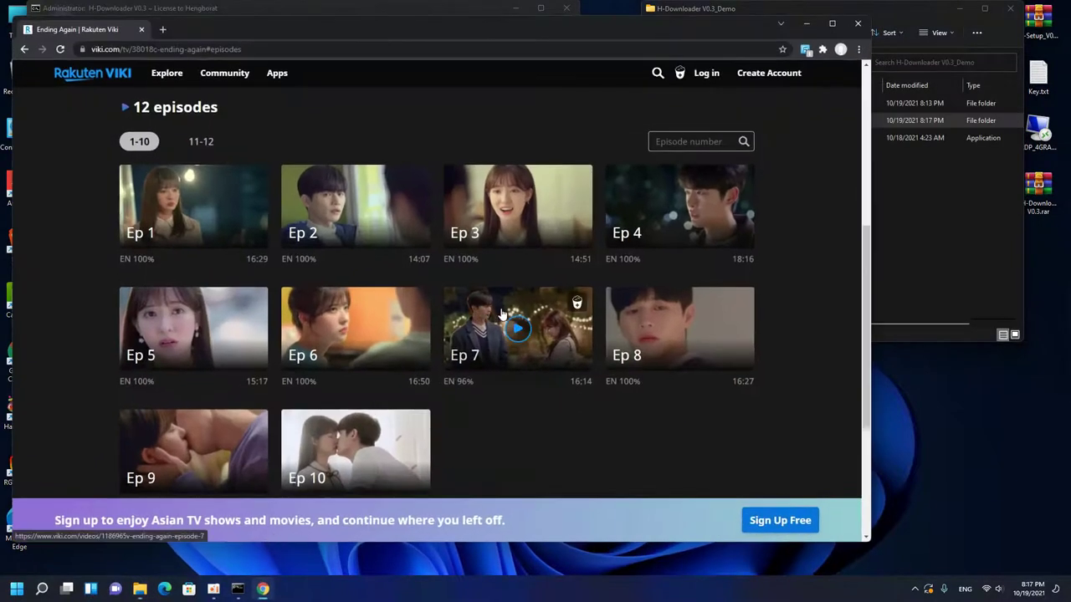
right_click(210, 194)
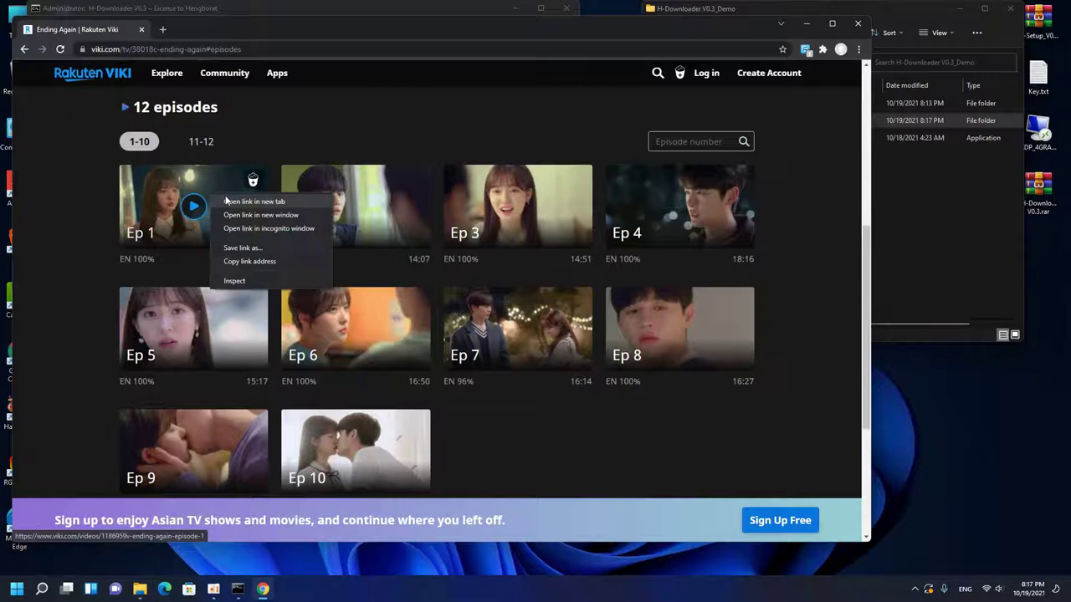
left_click(247, 265)
left_click(17, 589)
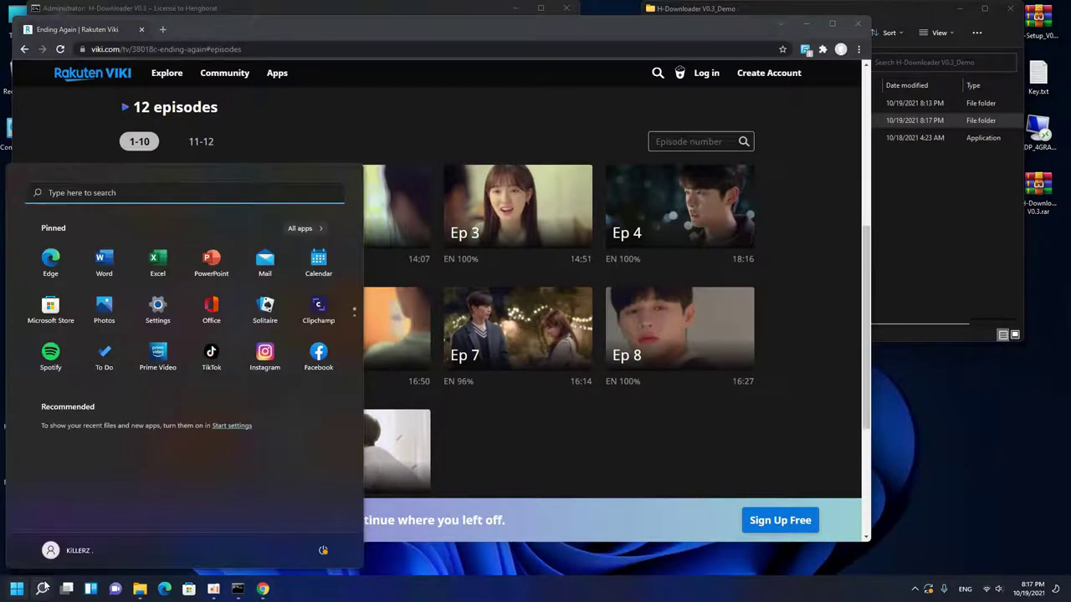
type("notepad++")
key("Return")
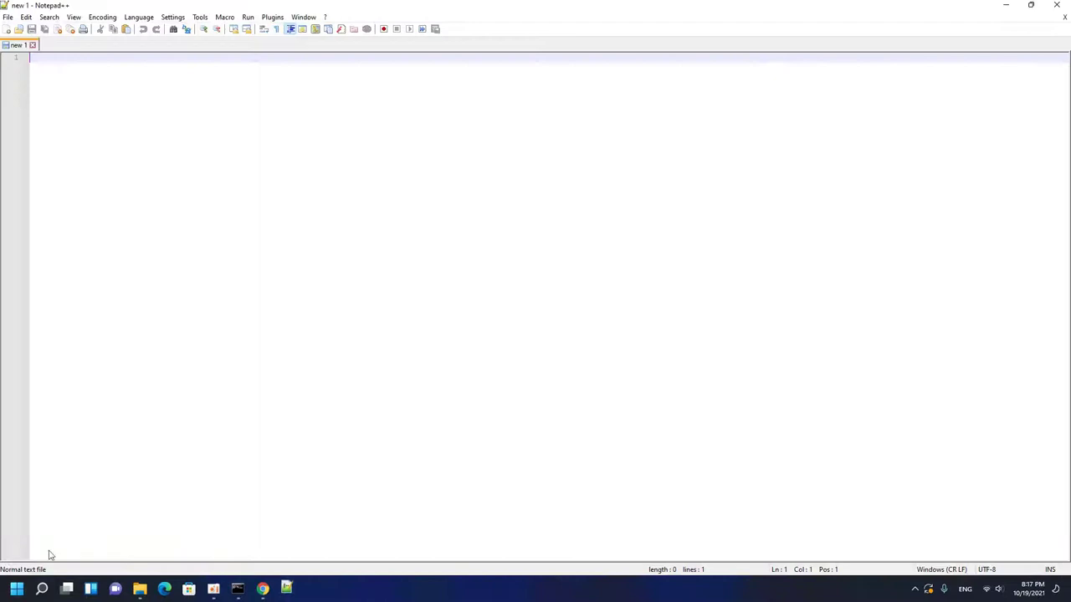
key("ctrl+v")
Shrink the Notepad++ window and remove -ending-again-episode-1 from the end of the pasted URL.
left_click_drag(290, 4, 541, 98)
left_click_drag(580, 154, 456, 155)
left_click_drag(590, 156, 460, 154)
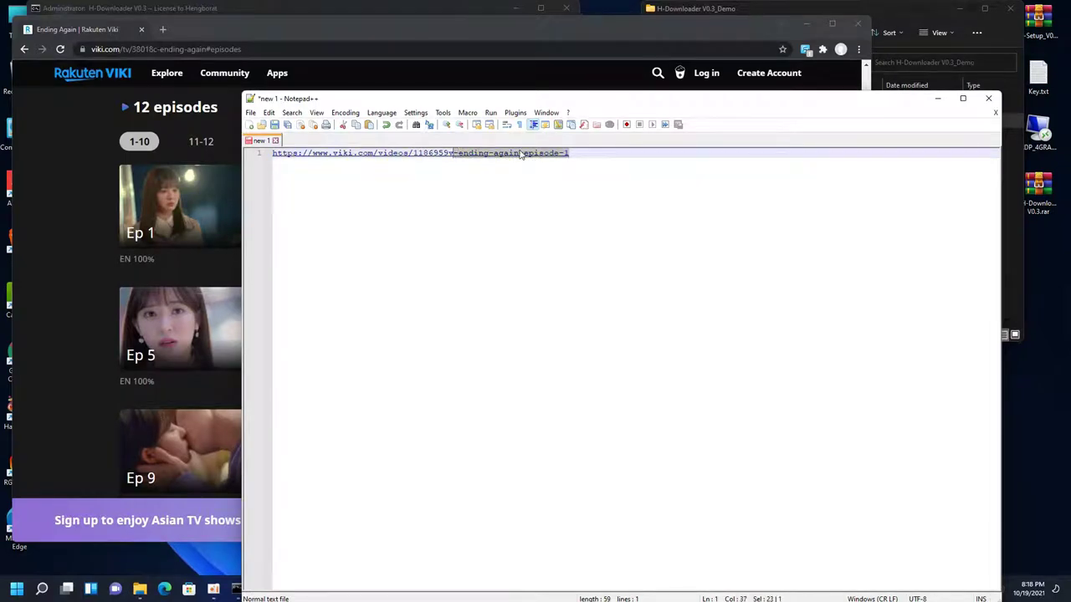
key("BackSpace")
Copy the Ep 10 link from Viki, paste it on the second line in Notepad++ and remove its -ending-again-episode-10 suffix.
left_click_drag(623, 100, 481, 89)
left_click(573, 32)
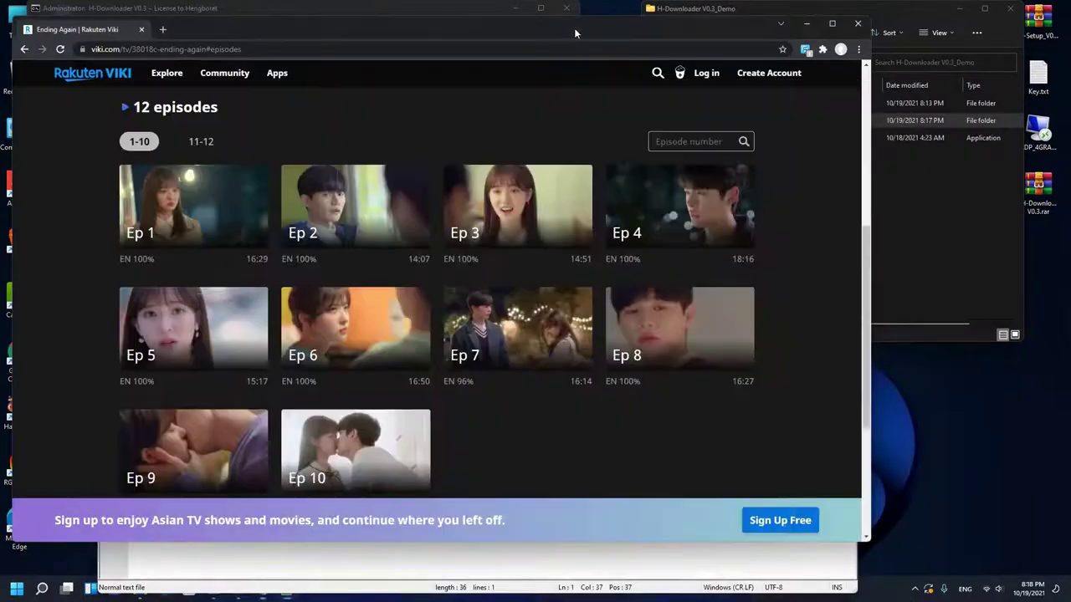
scroll(478, 299, "down", 2)
left_click(420, 406)
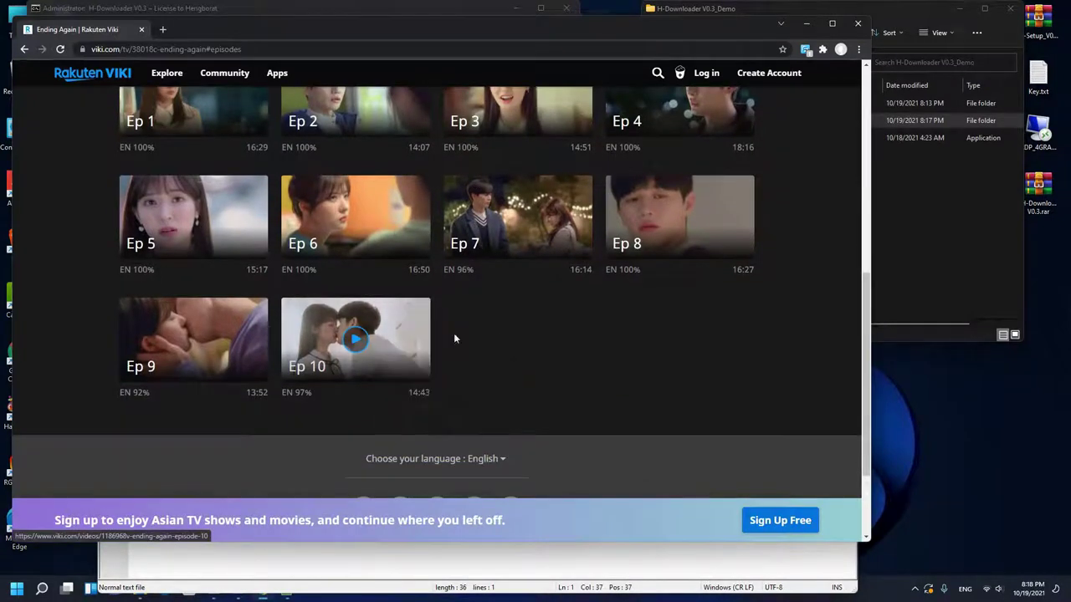
left_click(805, 24)
key("Return")
key("ctrl+v")
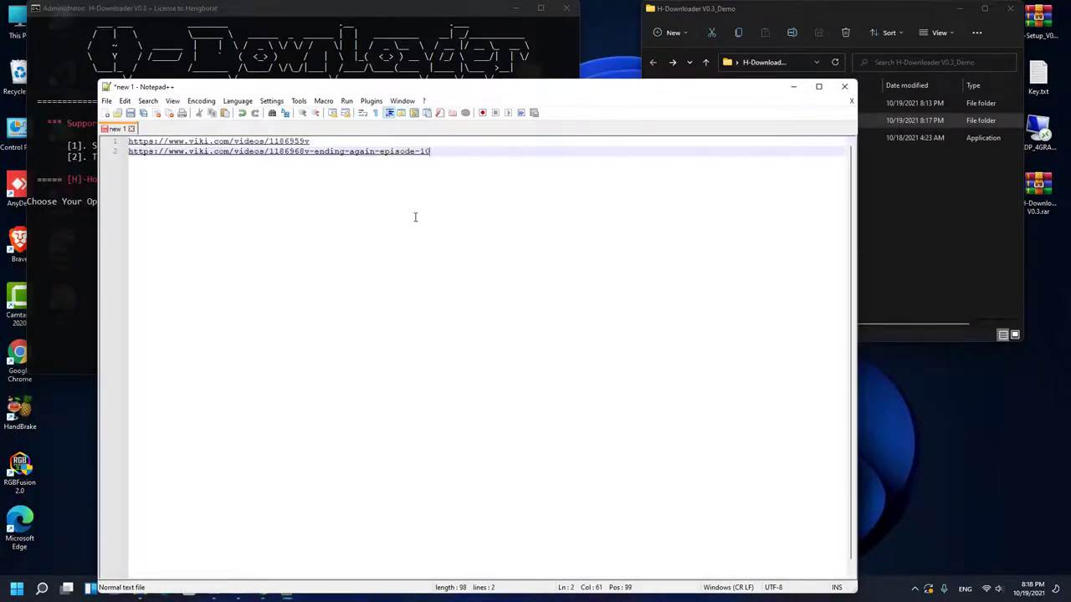
left_click_drag(441, 152, 310, 154)
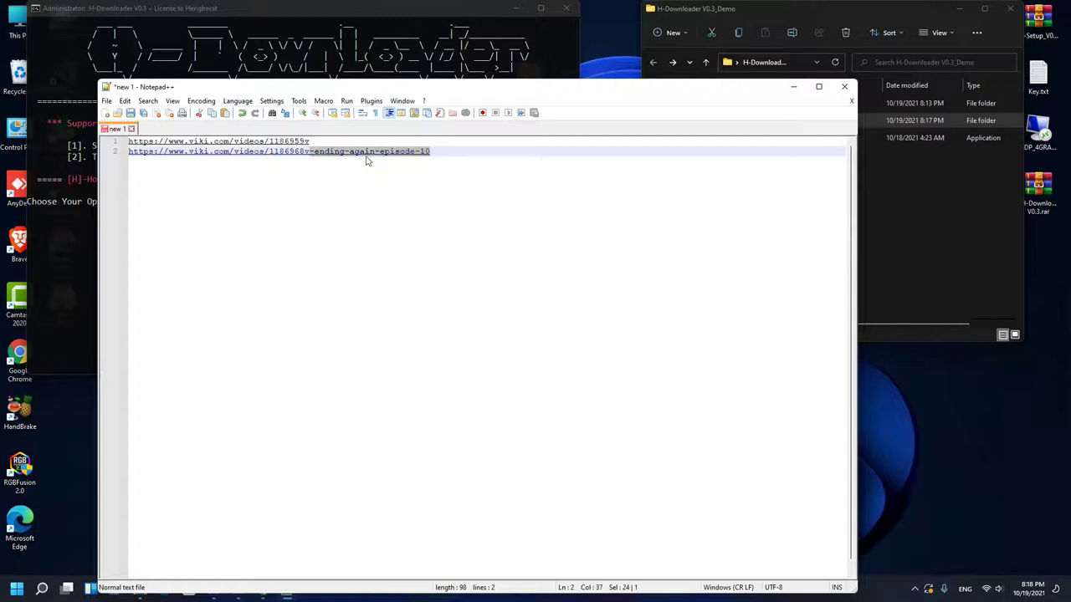
key("Delete")
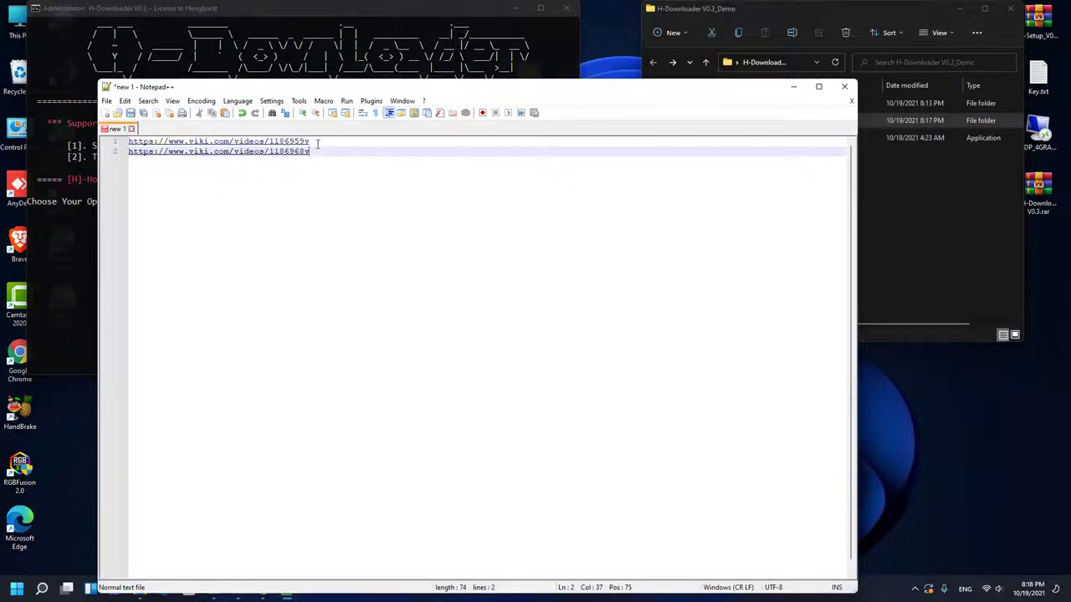
Rebuild the second URL from a copy of the first, ending it in 1186968, and remove the trailing v from both URLs.
left_click(312, 143)
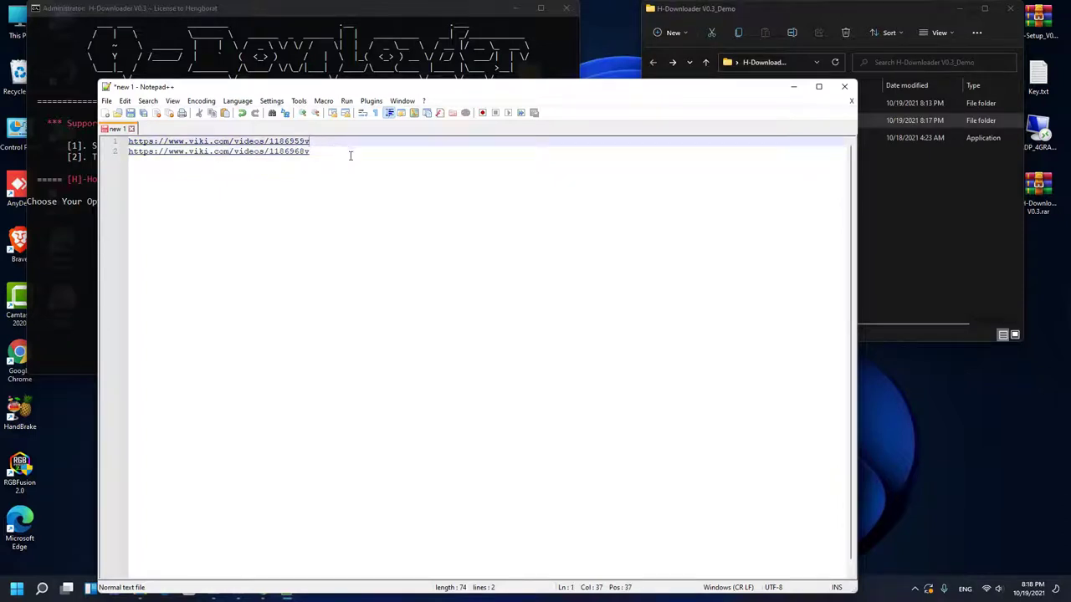
left_click_drag(320, 153, 130, 151)
key("Delete")
left_click_drag(307, 142, 116, 145)
key("ctrl+c")
left_click(254, 156)
key("ctrl+v")
key("BackSpace")
key("BackSpace")
type("68v")
key("BackSpace")
Copy the first URL, open Excel, dismiss the activation wizard and paste the URL into cell A1 of a blank workbook.
left_click_drag(310, 141, 122, 142)
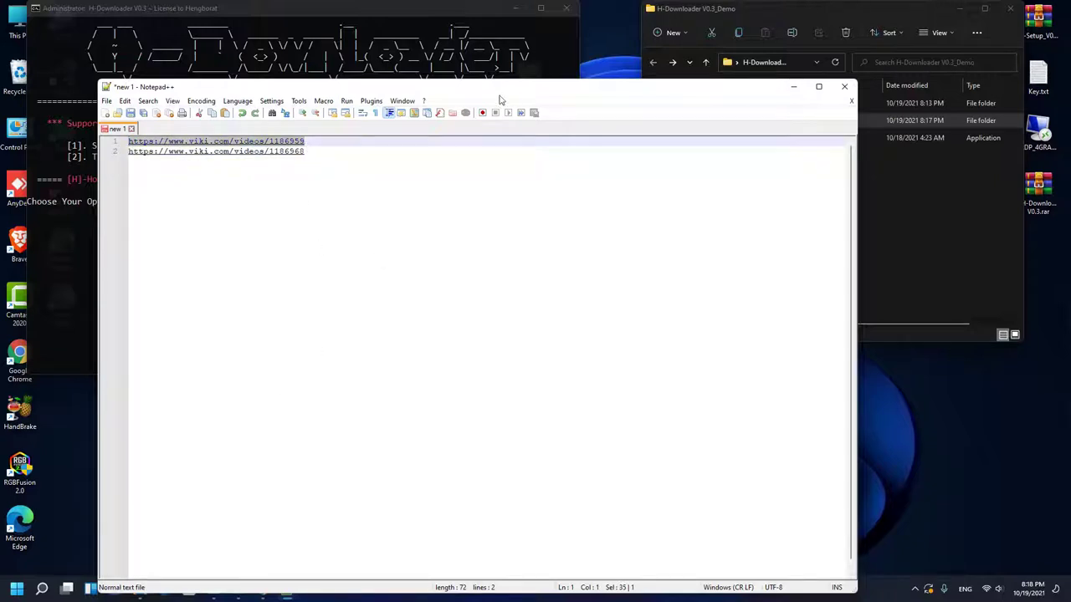
left_click_drag(500, 89, 584, 21)
key("super")
type("excel")
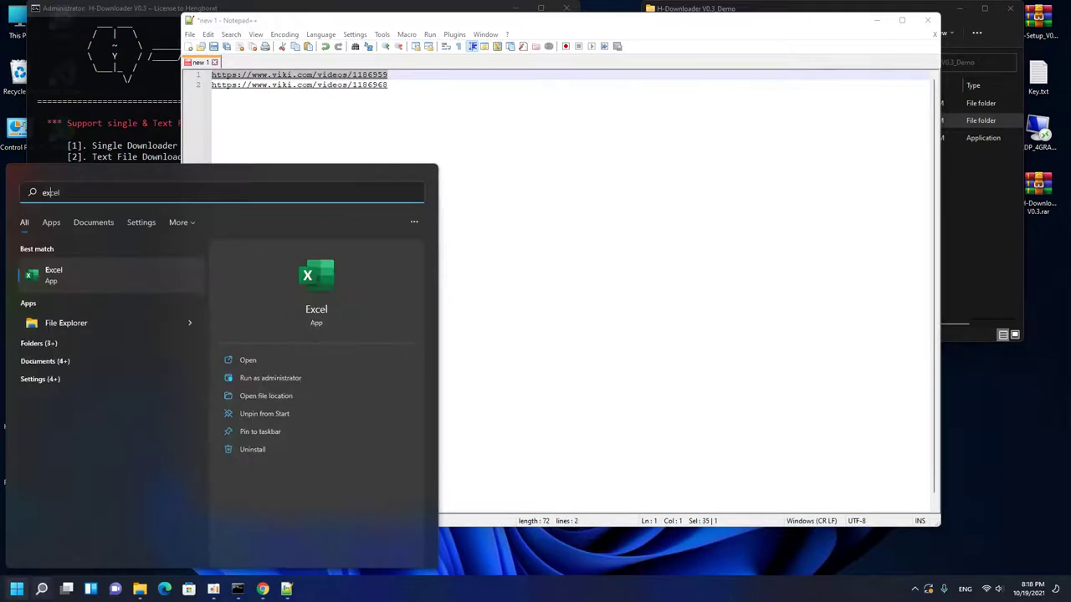
key("Return")
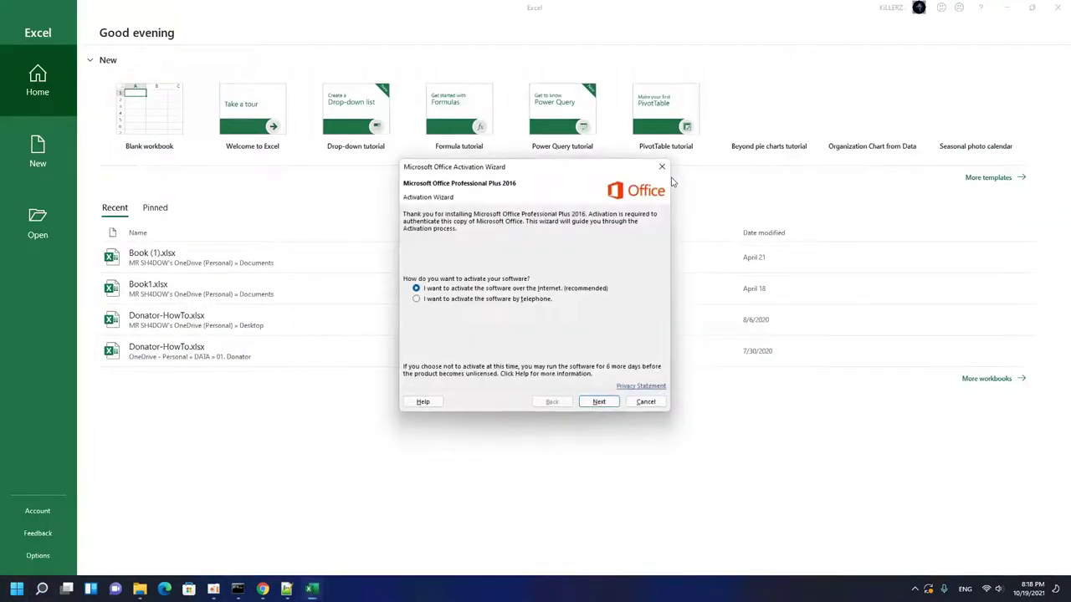
left_click(662, 166)
left_click(149, 109)
key("ctrl+v")
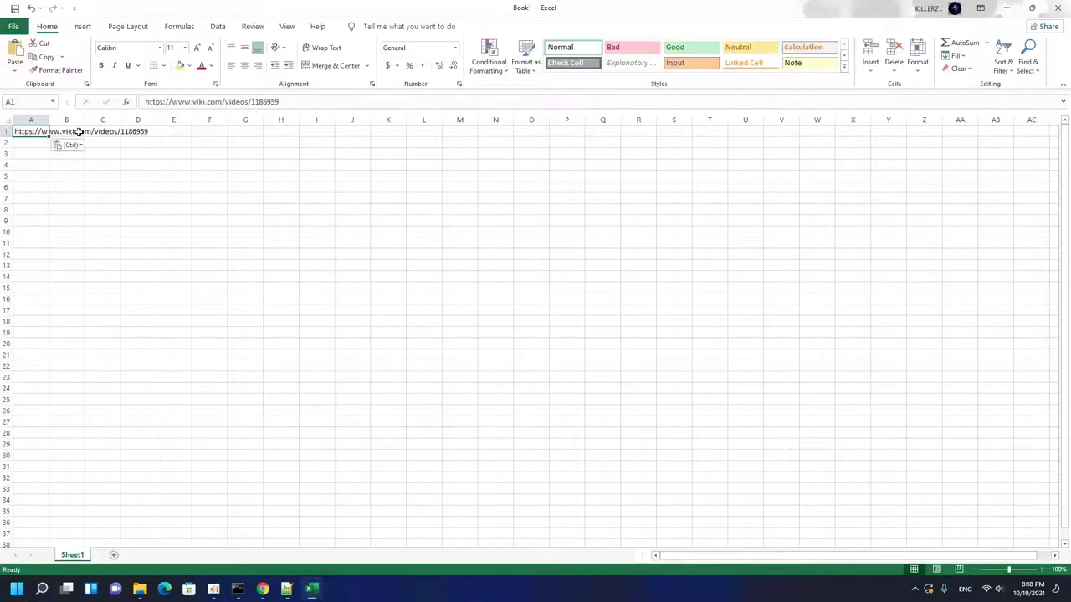
Fit column A to its content, fill the URL series down to A10 and copy cells A1:A10.
double_click(49, 119)
left_click_drag(151, 140, 154, 237)
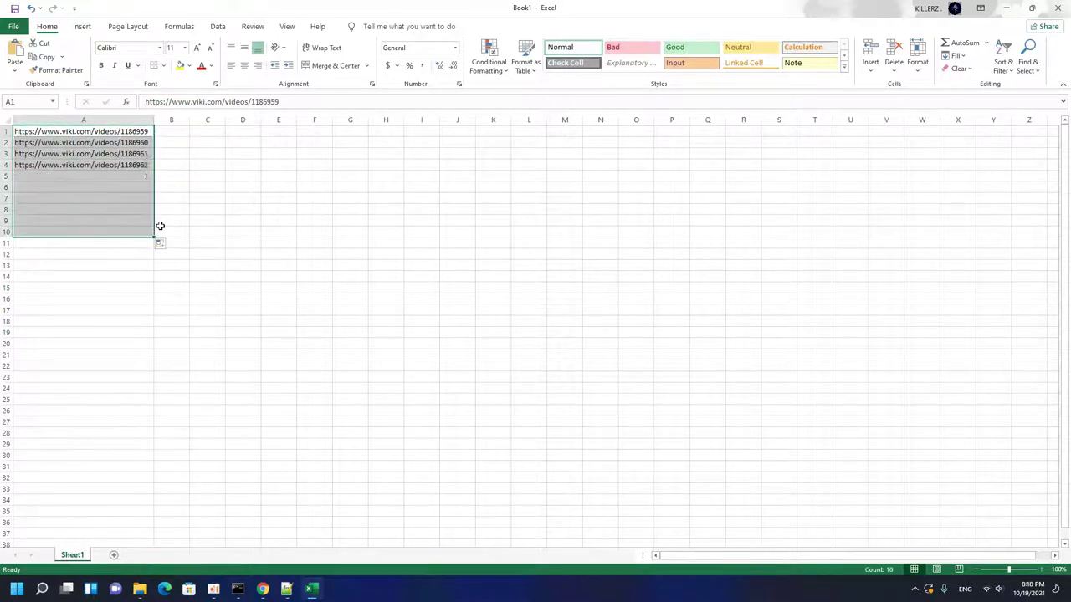
left_click(189, 160)
left_click_drag(139, 132, 140, 230)
key("ctrl+c")
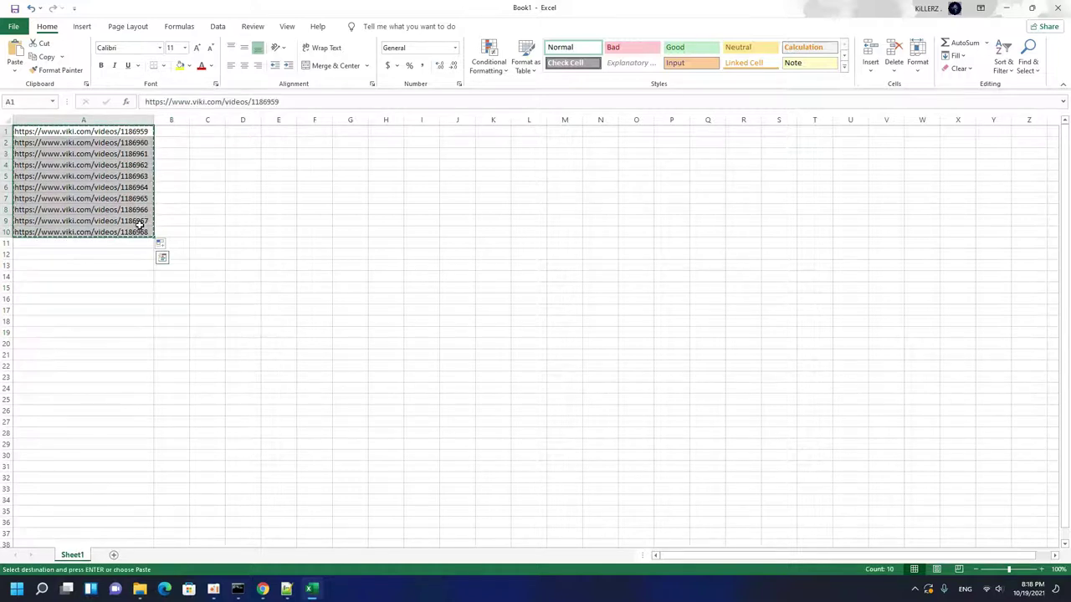
Minimise Excel and replace the two URLs in Notepad++ with the ten copied URLs.
left_click(1005, 7)
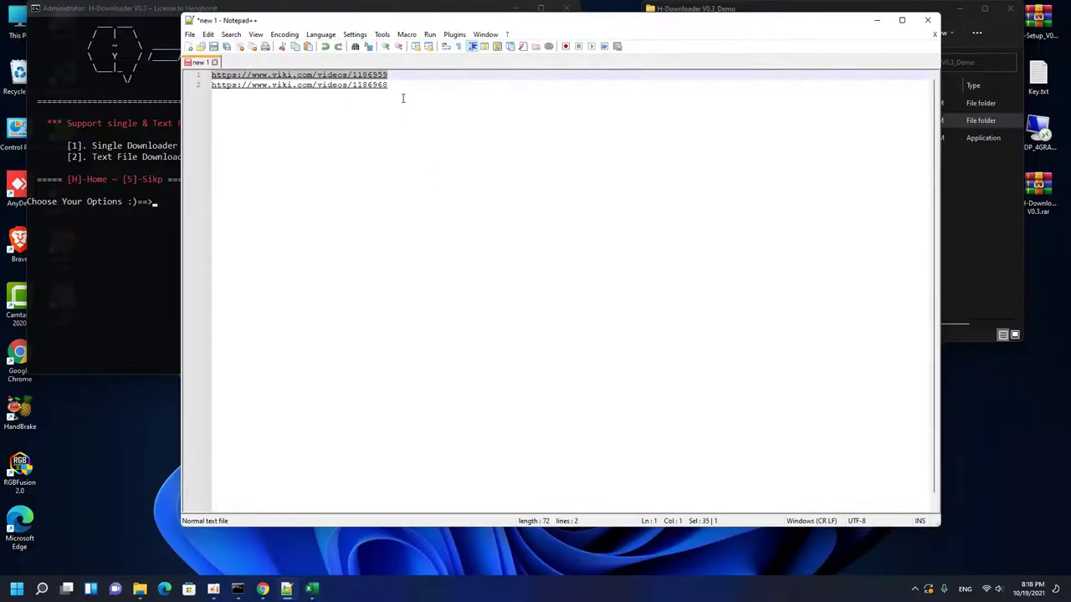
key("ctrl+a")
key("ctrl+v")
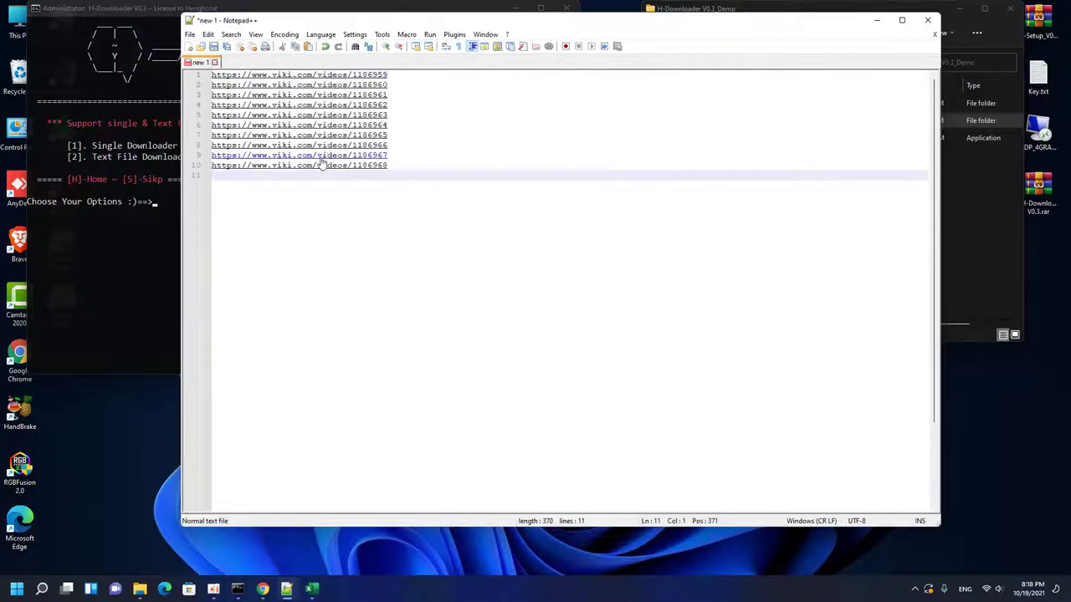
Append v to the end of all ten URLs at once using a column selection across lines 1 to 10.
left_click(390, 165)
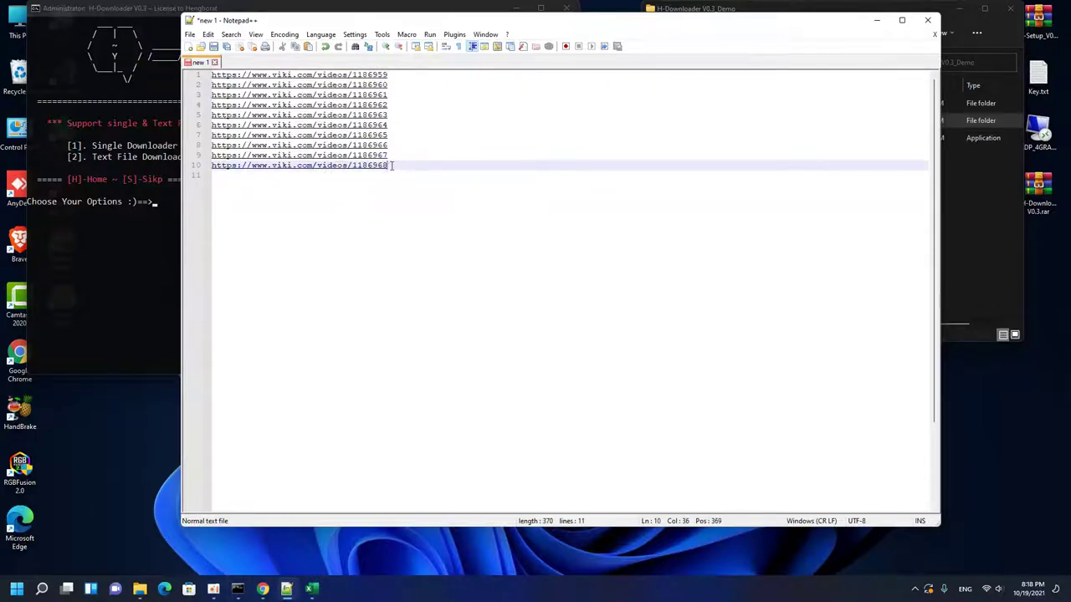
key("alt+shift+Up")
key("alt+shift+Up")
key("alt+shift+Up")
key("alt+shift+Up")
key("alt+shift+Up")
key("alt+shift+Up")
key("alt+shift+Up")
key("alt+shift+Up")
key("alt+shift+Up")
type("v")
left_click(424, 123)
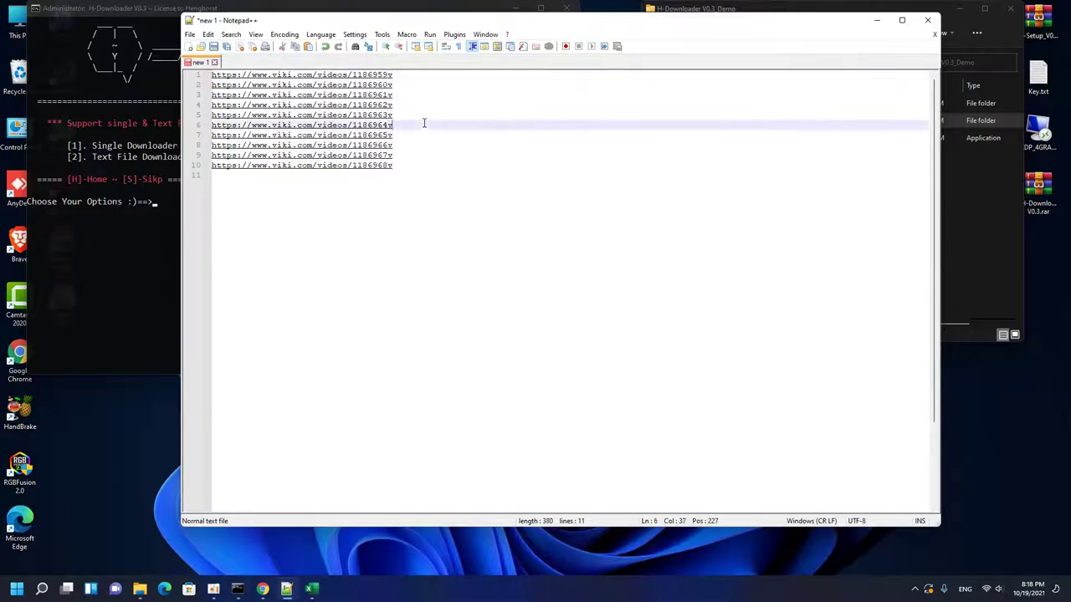
Place a column cursor at the ends of all ten URL lines again and release it without editing.
left_click(406, 166)
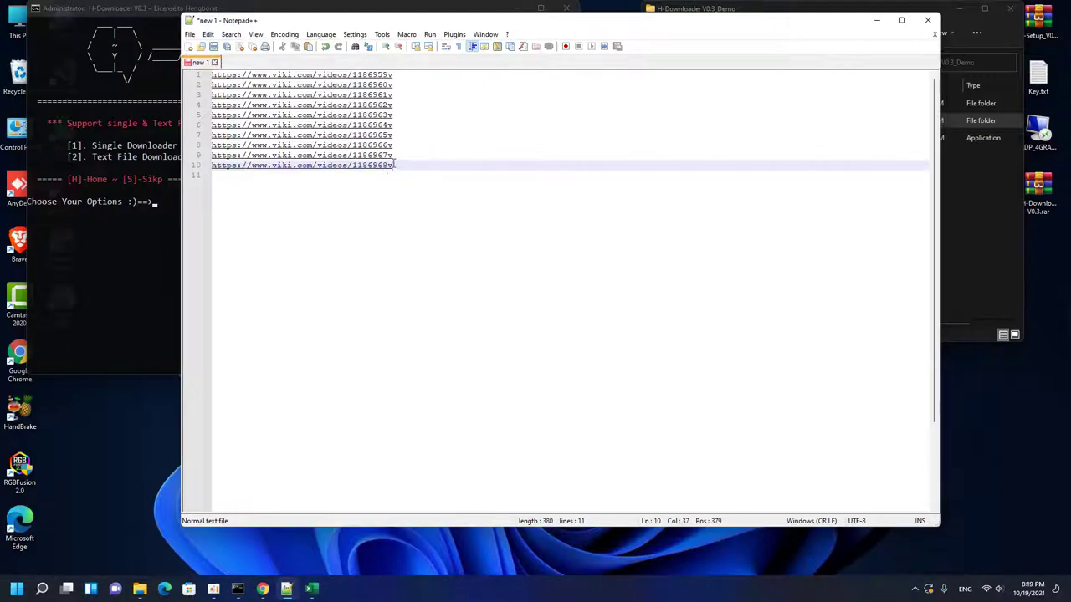
key("alt+shift+Up")
key("alt+shift+Up")
key("alt+shift+Up")
key("alt+shift+Up")
key("alt+shift+Up")
key("alt+shift+Up")
key("alt+shift+Up")
key("alt+shift+Up")
key("alt+shift+Up")
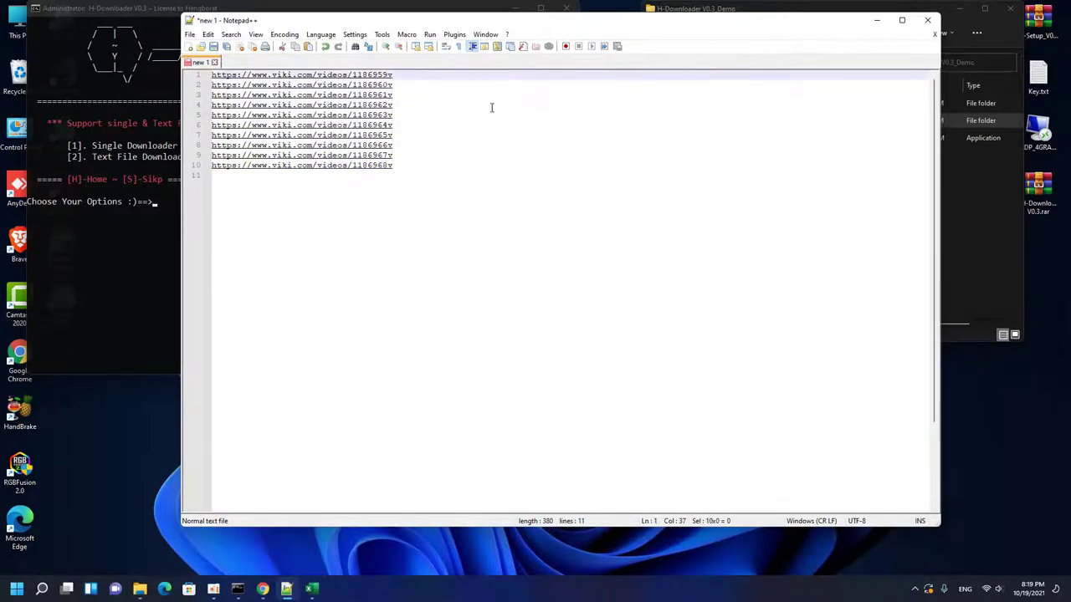
key("End")
left_click(497, 147)
Select all ten URLs and move the Notepad++ window clear of the H-Downloader menu and the folder listing.
left_click(425, 165)
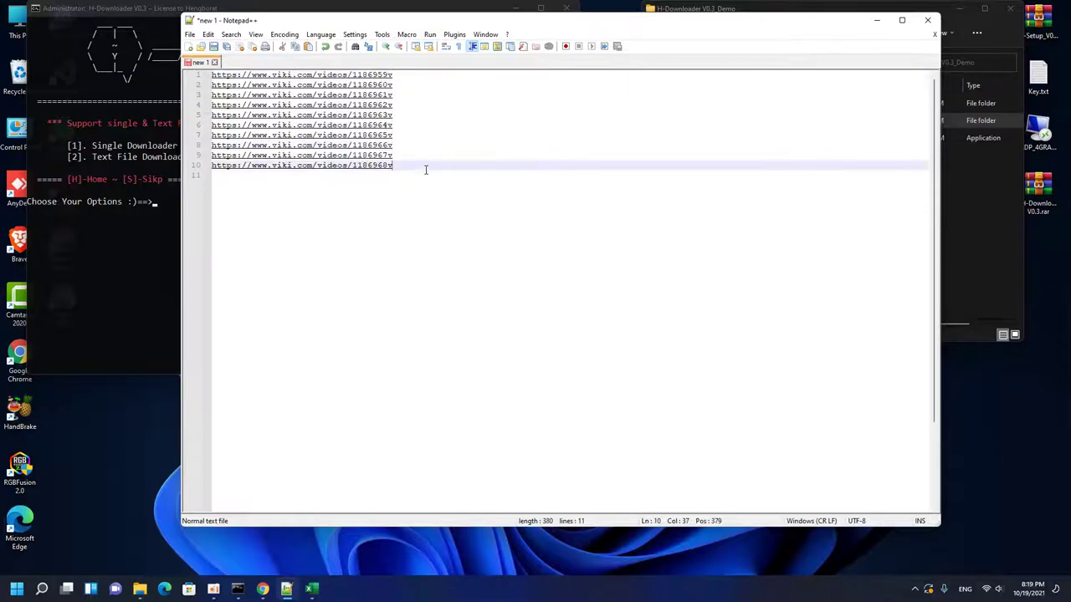
left_click_drag(408, 170, 212, 74)
left_click_drag(552, 22, 642, 296)
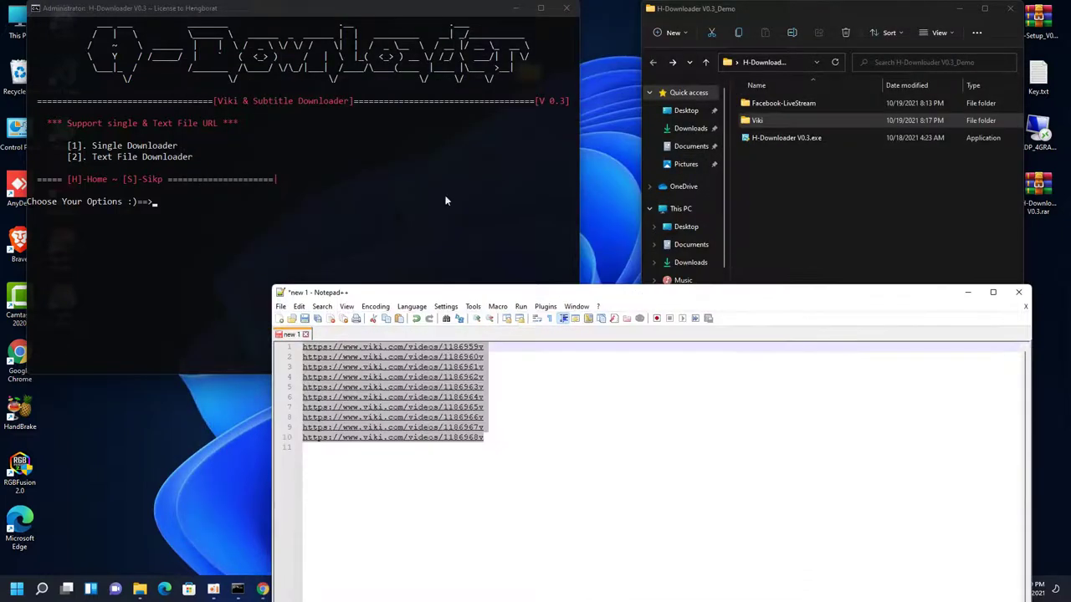
Choose option 2, Text File Downloader, in H-Downloader's Viki & Subtitle Downloader menu.
left_click(74, 160)
key("Return")
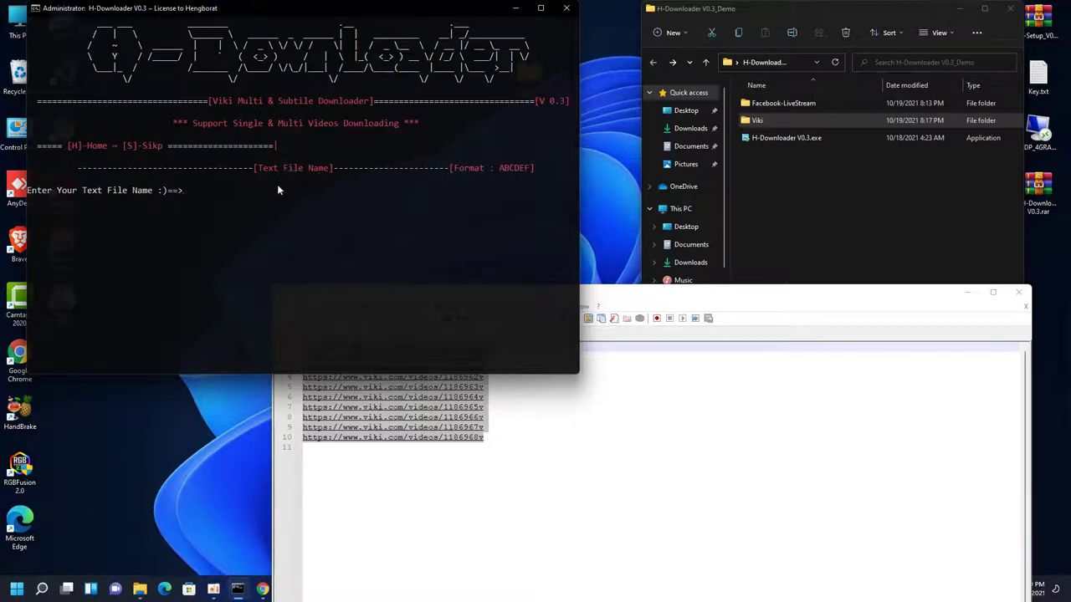
left_click(301, 194)
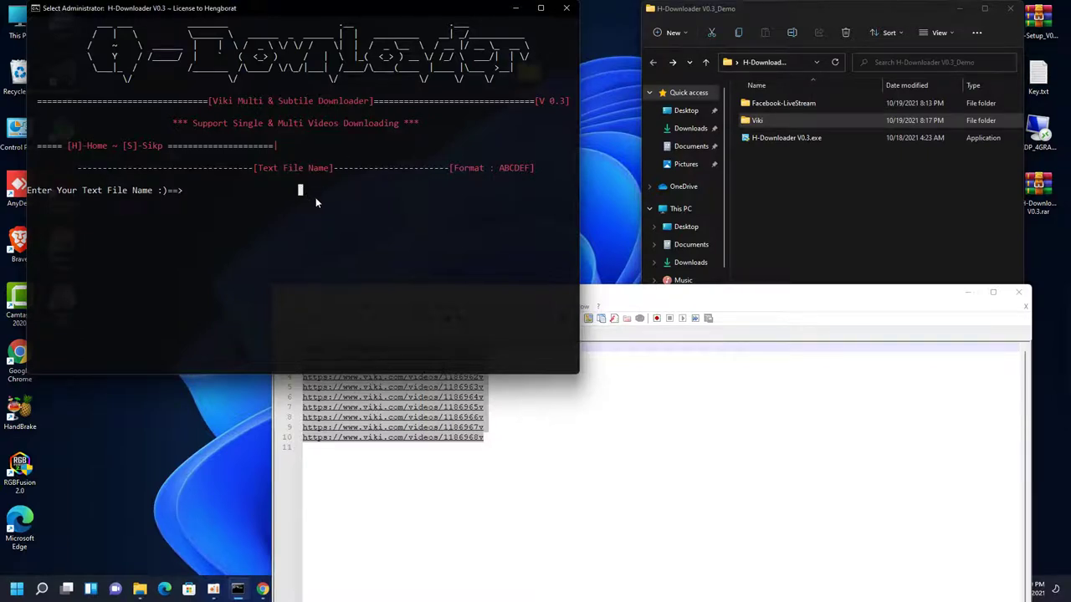